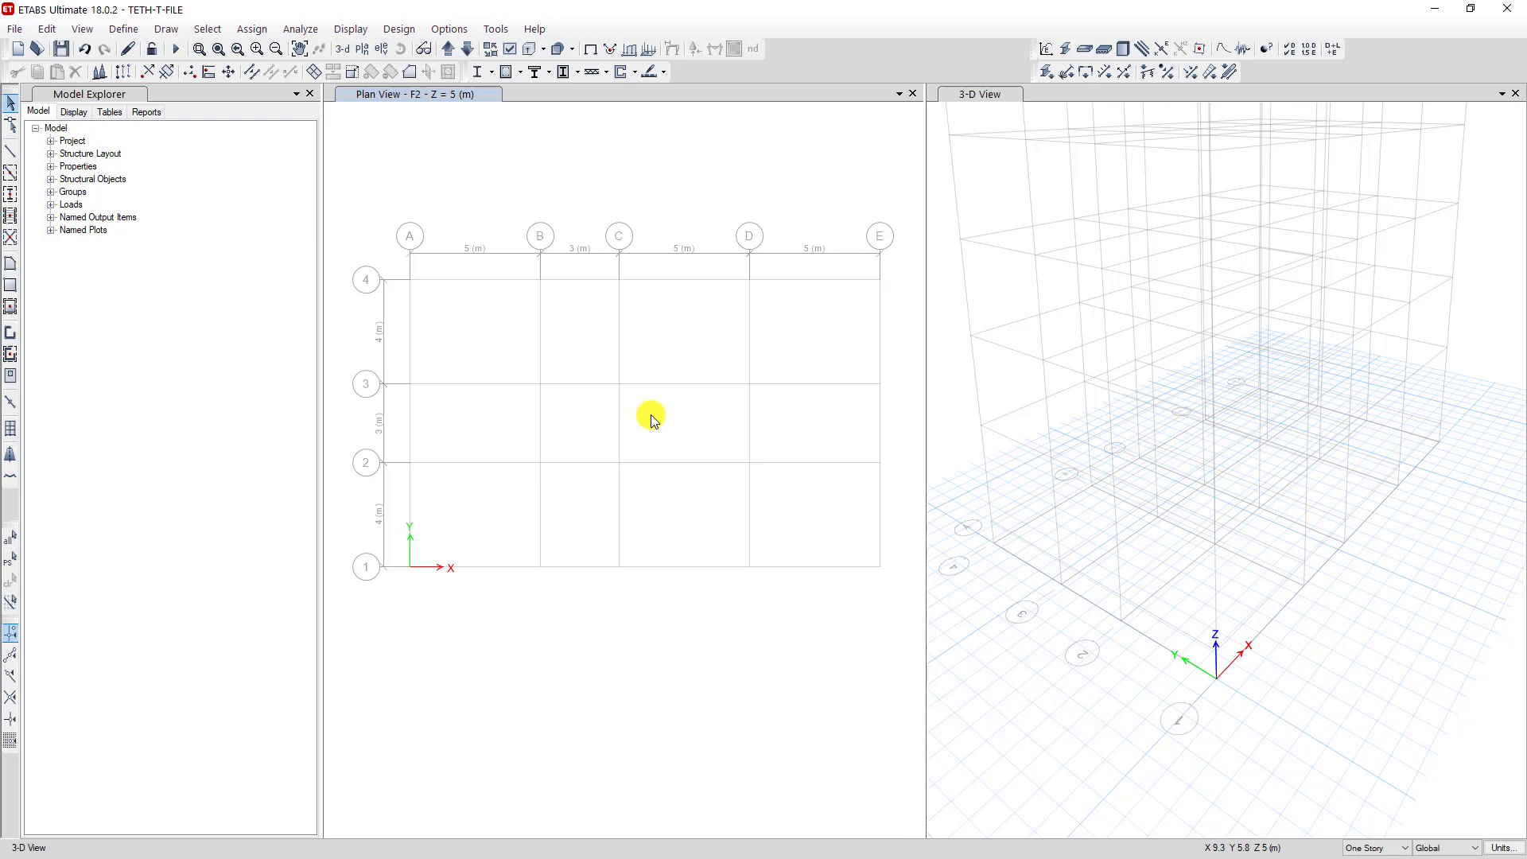
# - Start a new frame section property using the Concrete L section shape
pyautogui.click(672, 334)
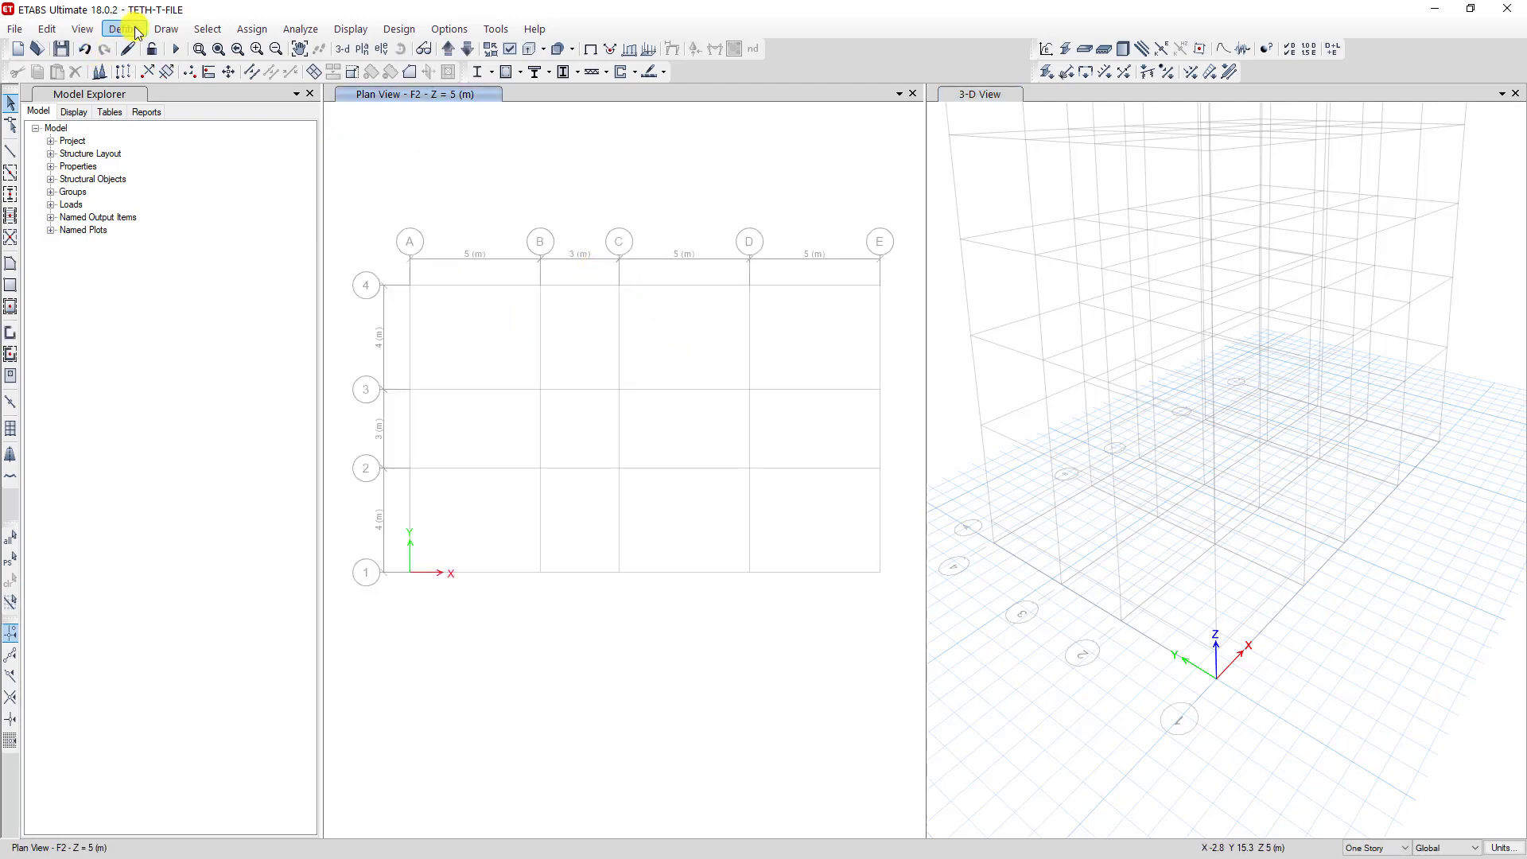
pyautogui.click(137, 32)
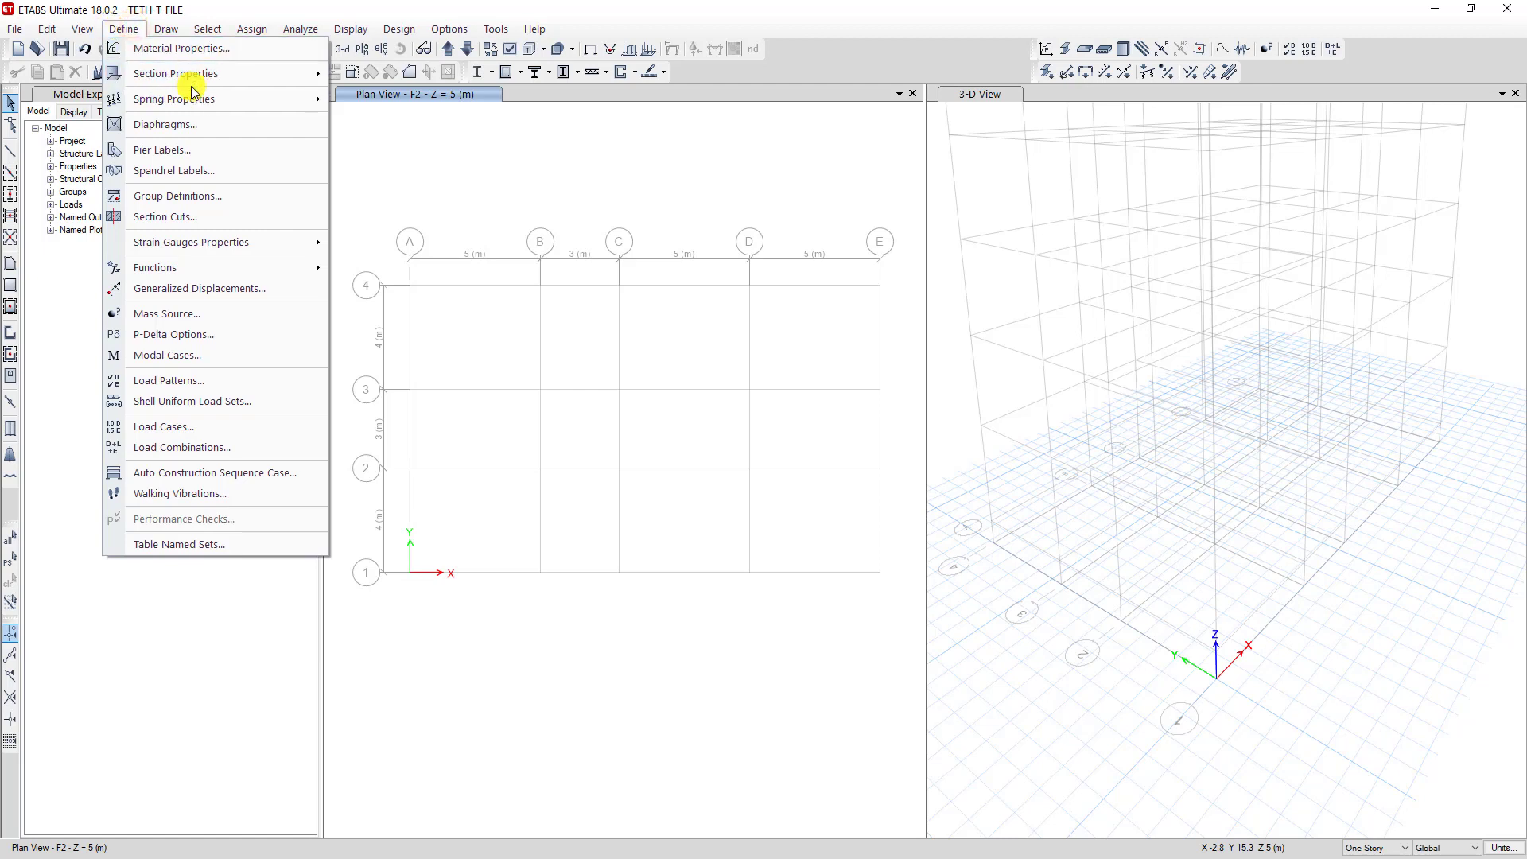
pyautogui.moveTo(198, 80)
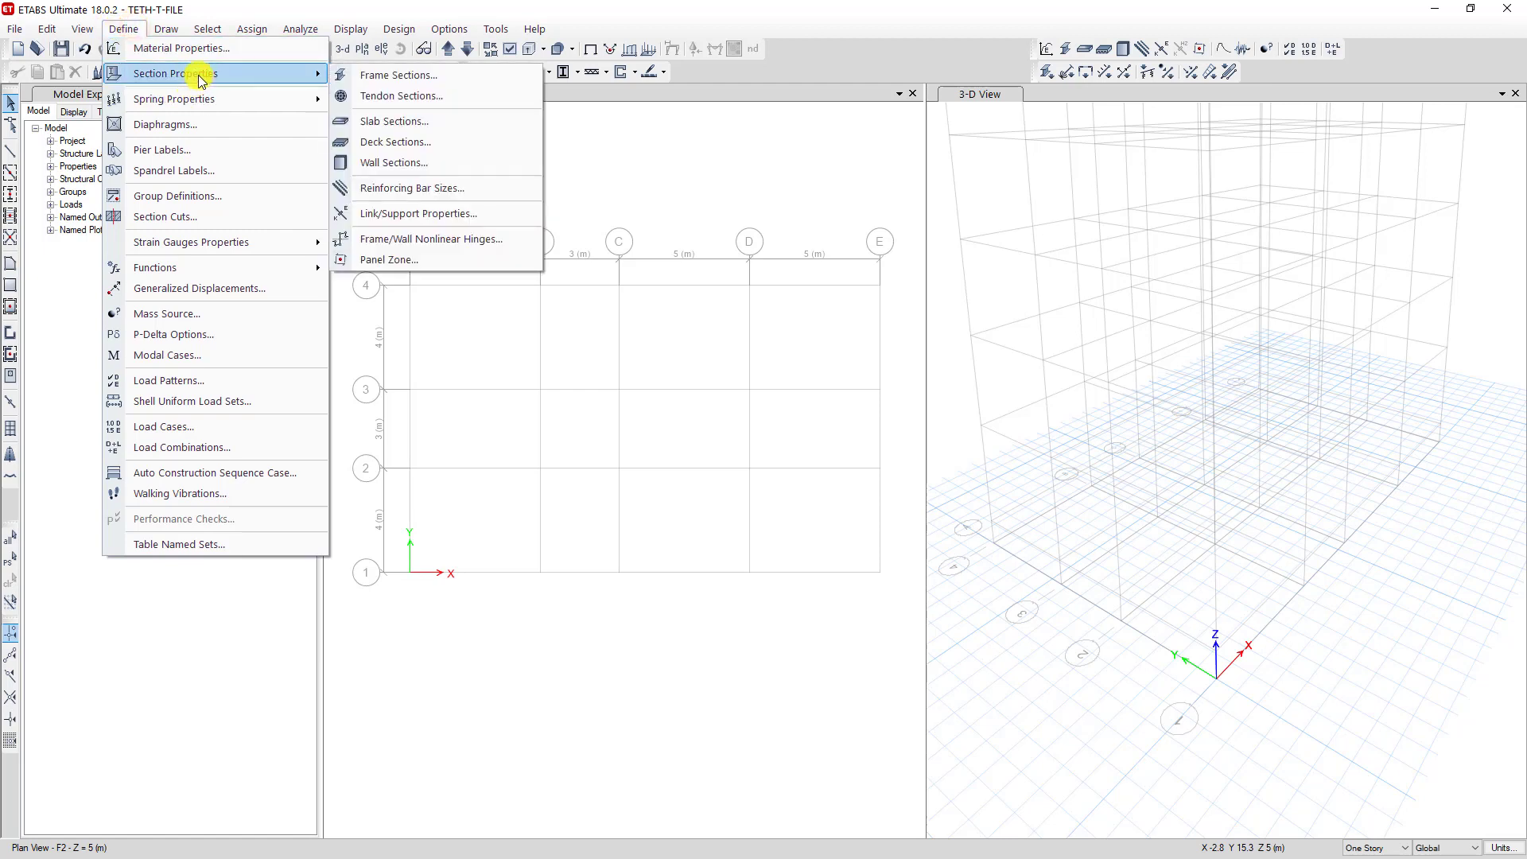
pyautogui.click(431, 80)
pyautogui.moveTo(778, 237); pyautogui.dragTo(734, 219)
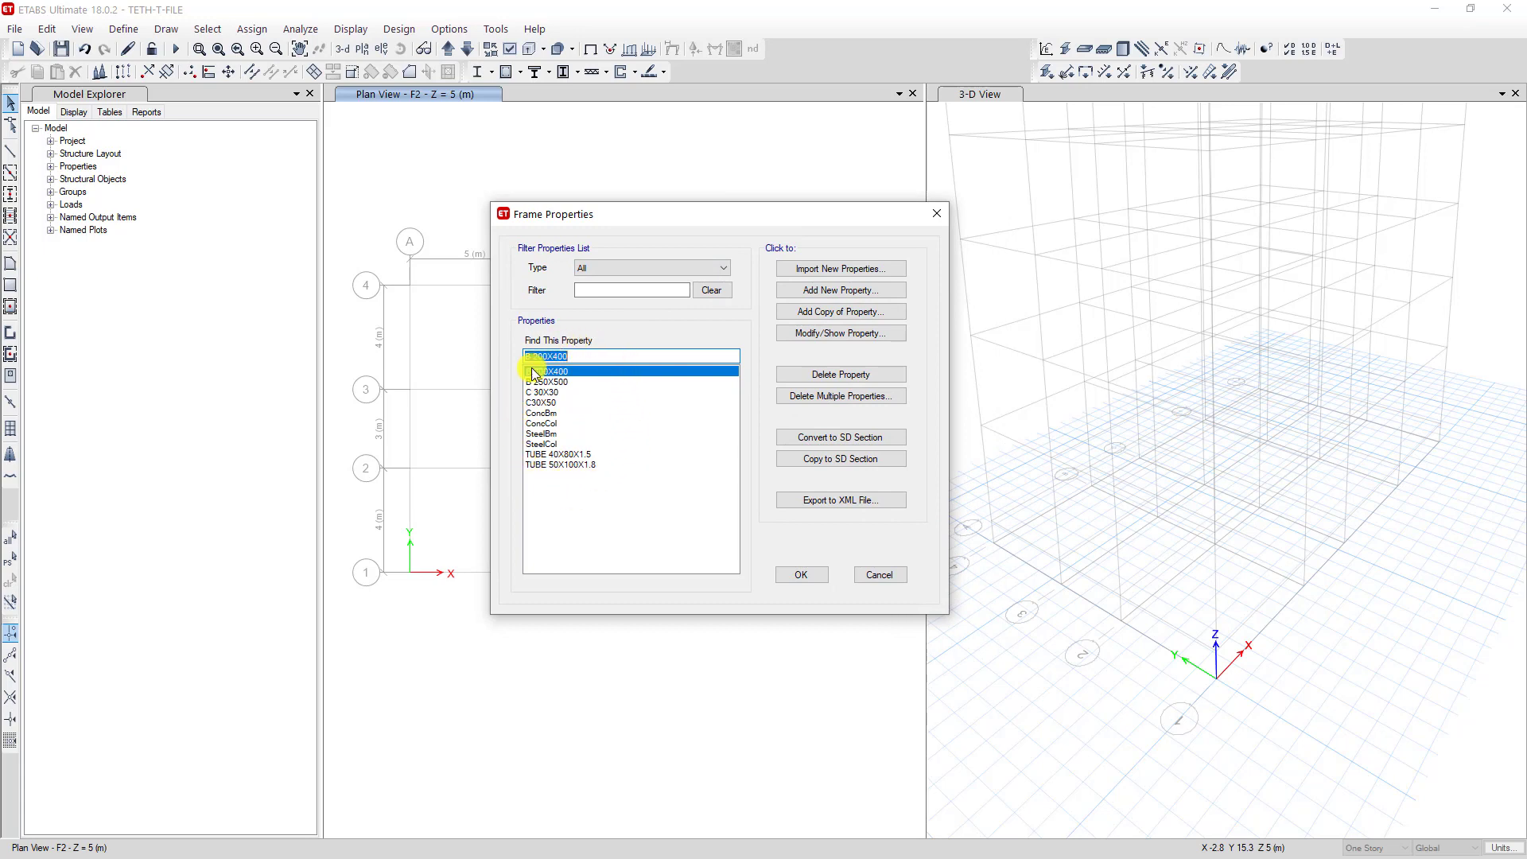
pyautogui.click(609, 508)
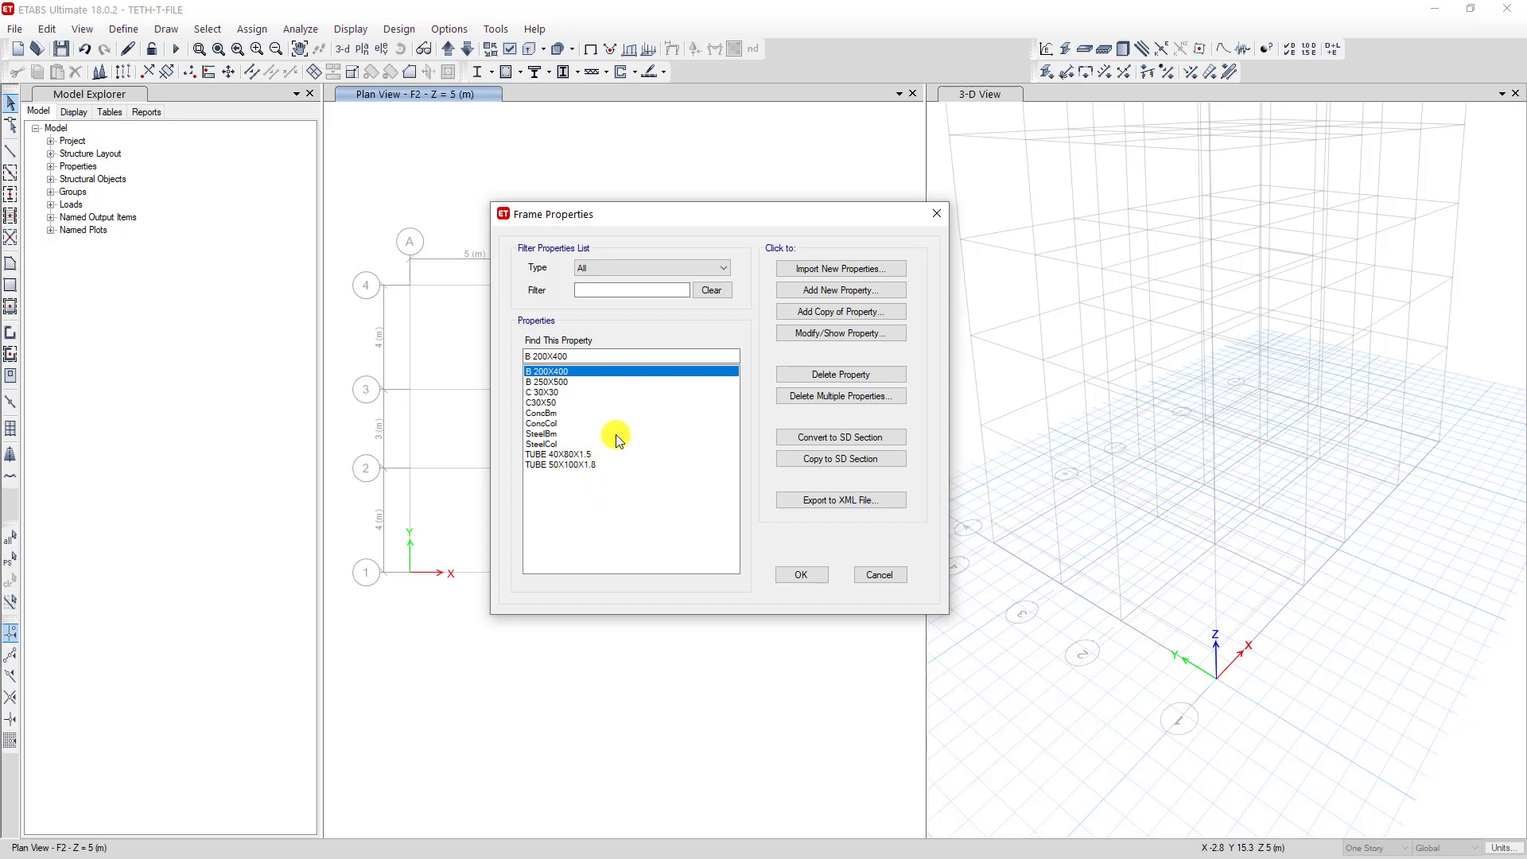
pyautogui.click(867, 293)
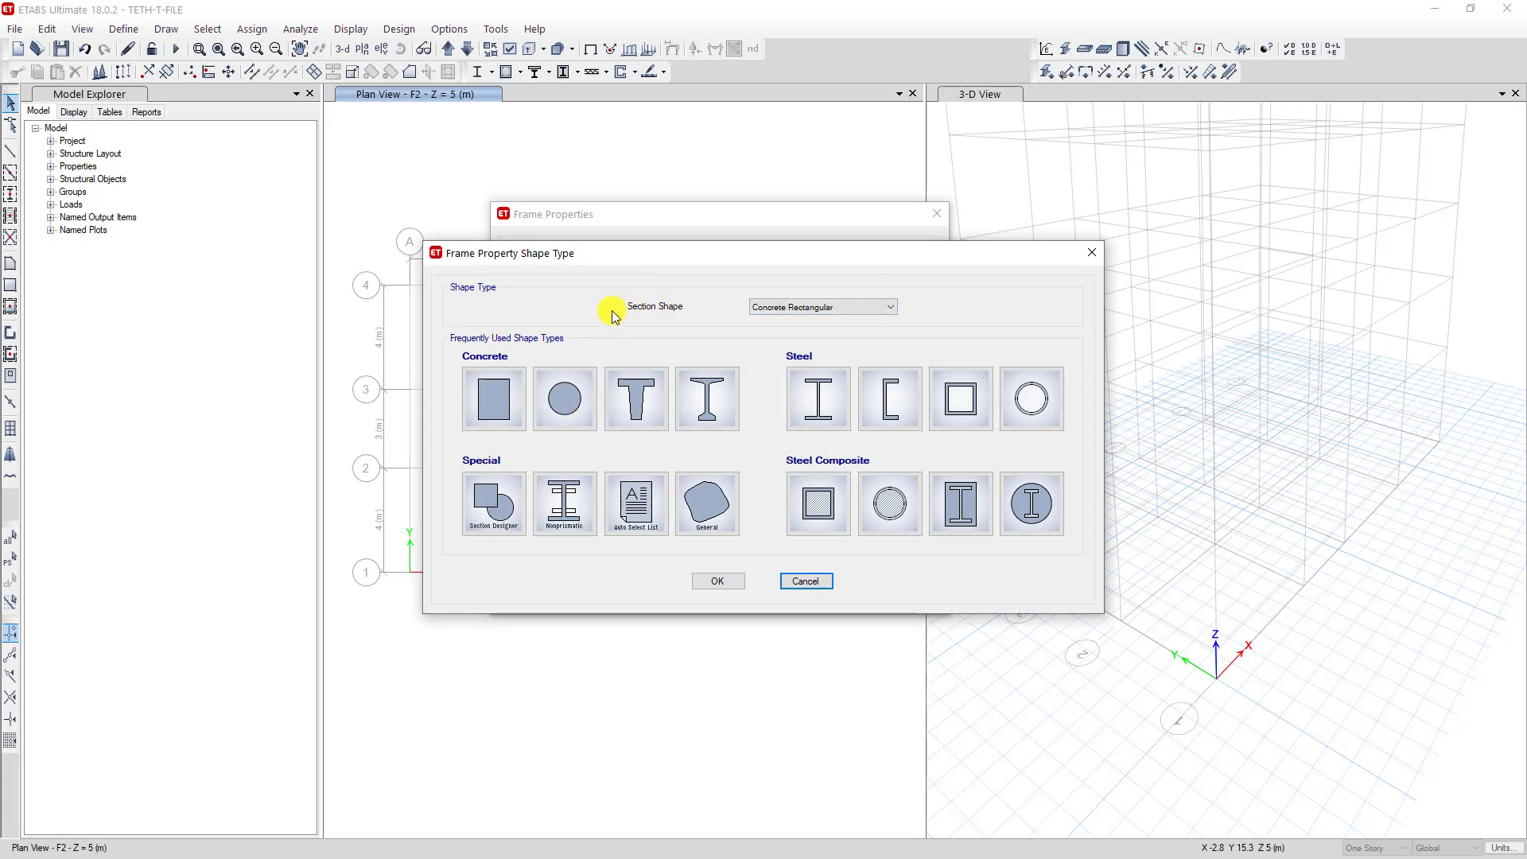
pyautogui.click(851, 307)
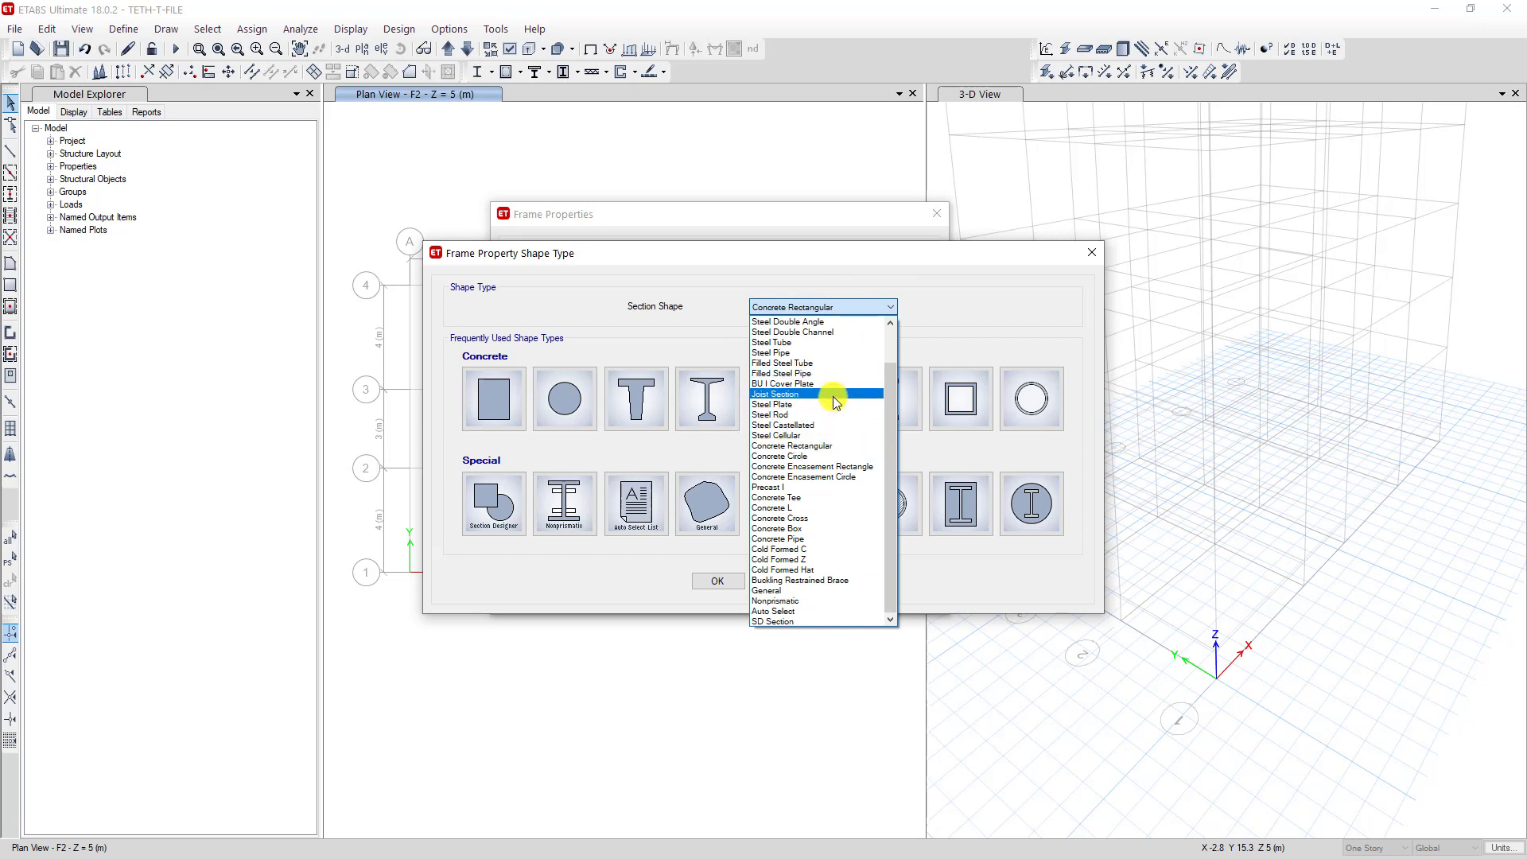
pyautogui.click(812, 507)
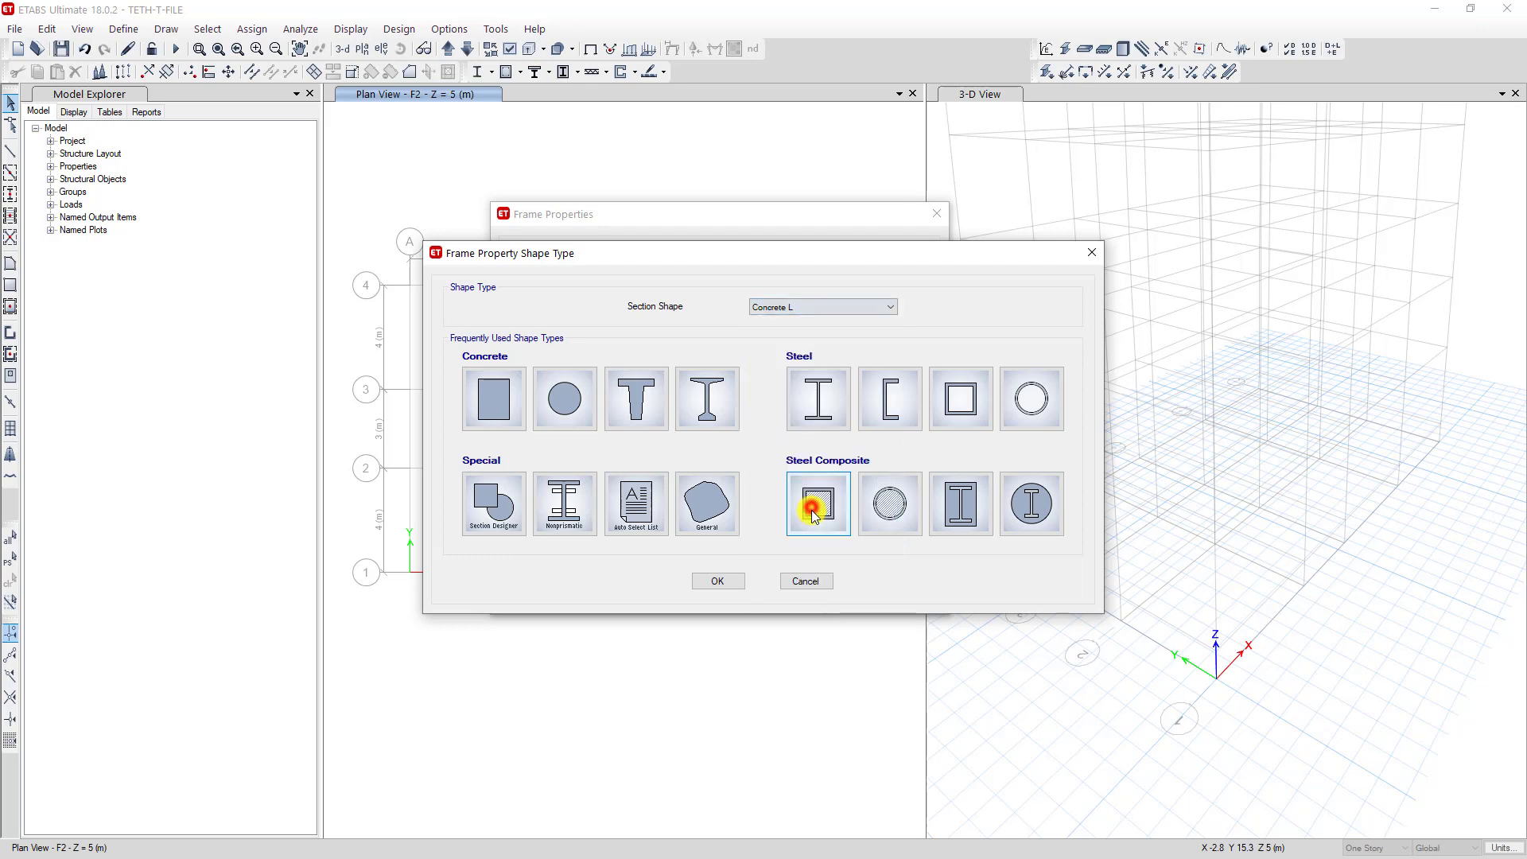
pyautogui.click(720, 582)
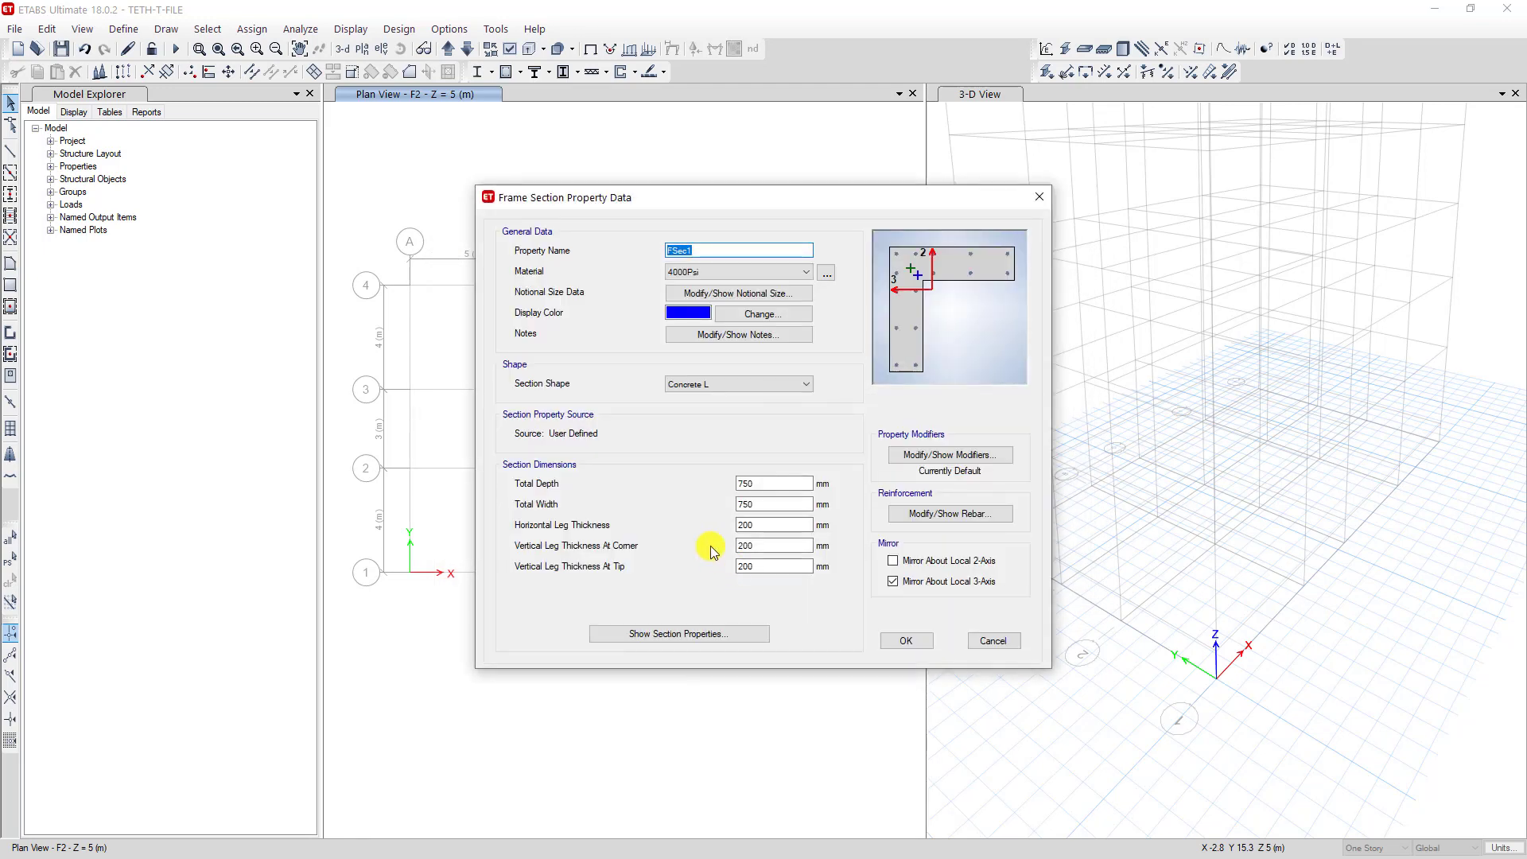
# - Name the L section CL 40x40x20, assign material C35 and set its display color to bright green
pyautogui.moveTo(727, 195); pyautogui.dragTo(649, 181)
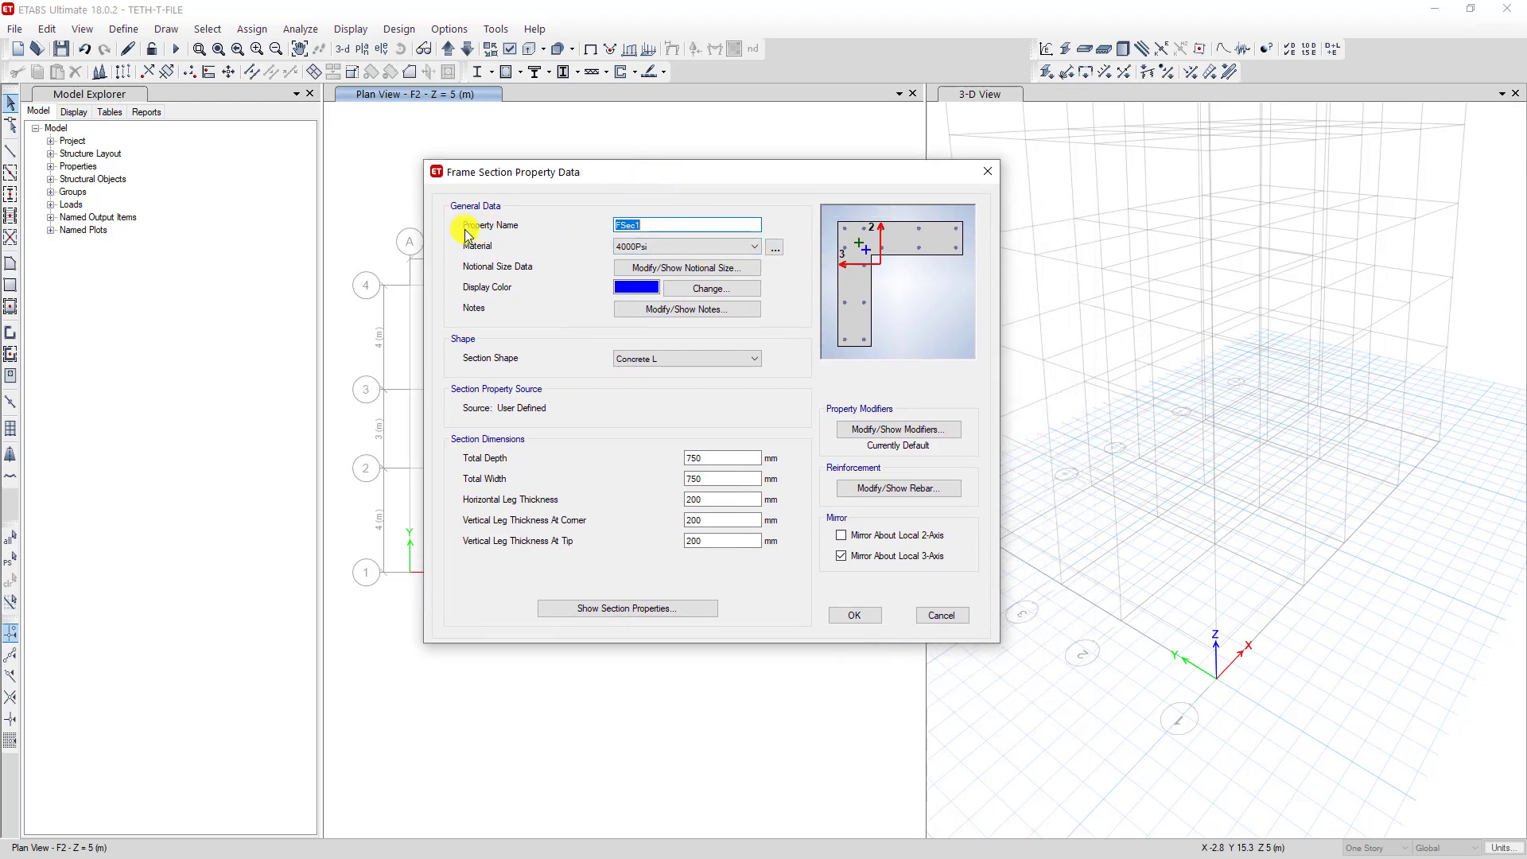
pyautogui.doubleClick(665, 225)
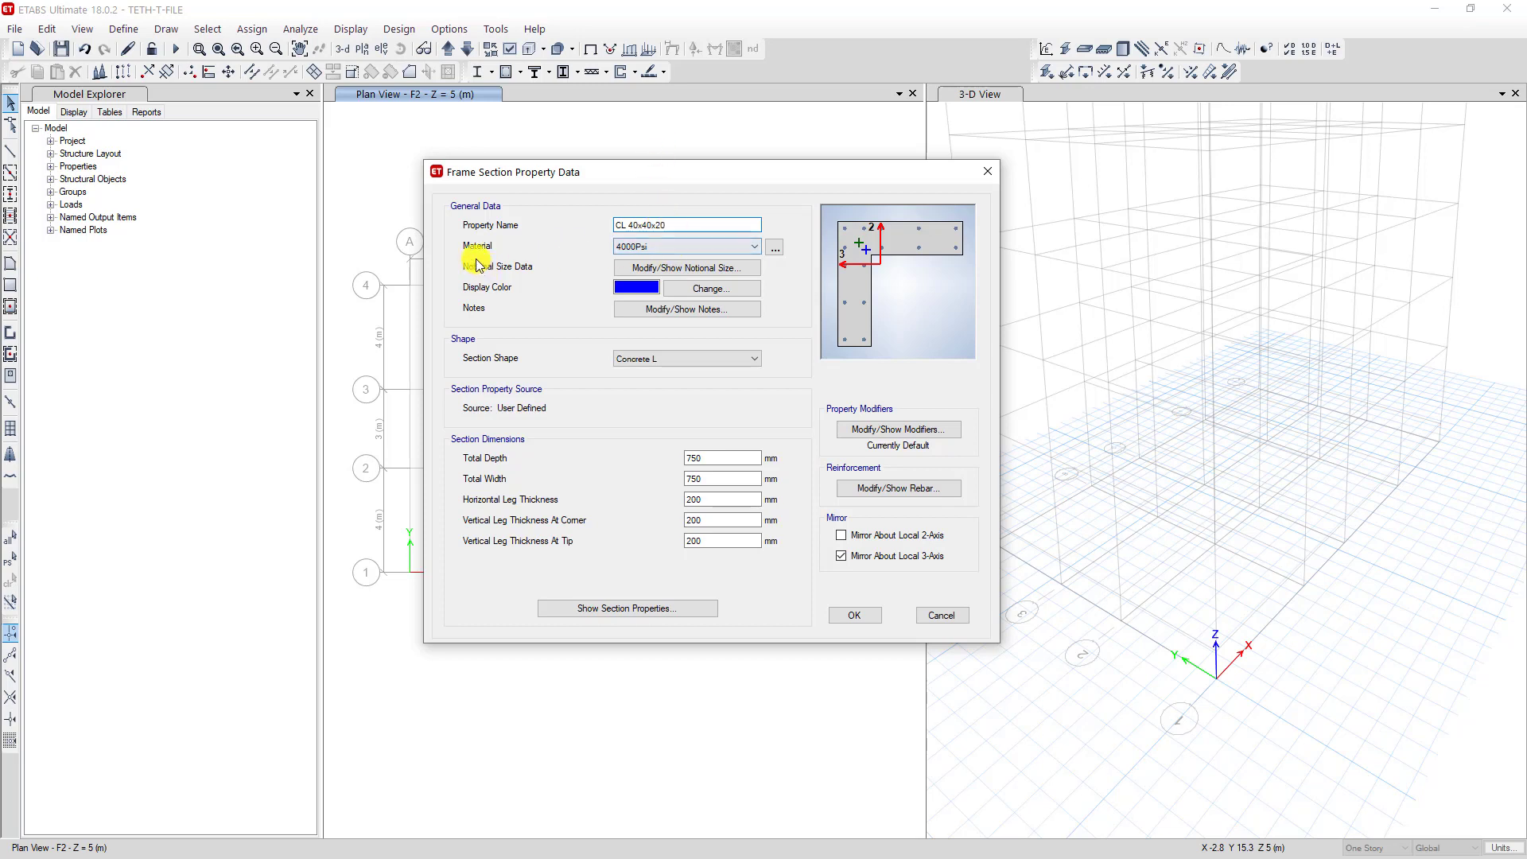
pyautogui.click(687, 248)
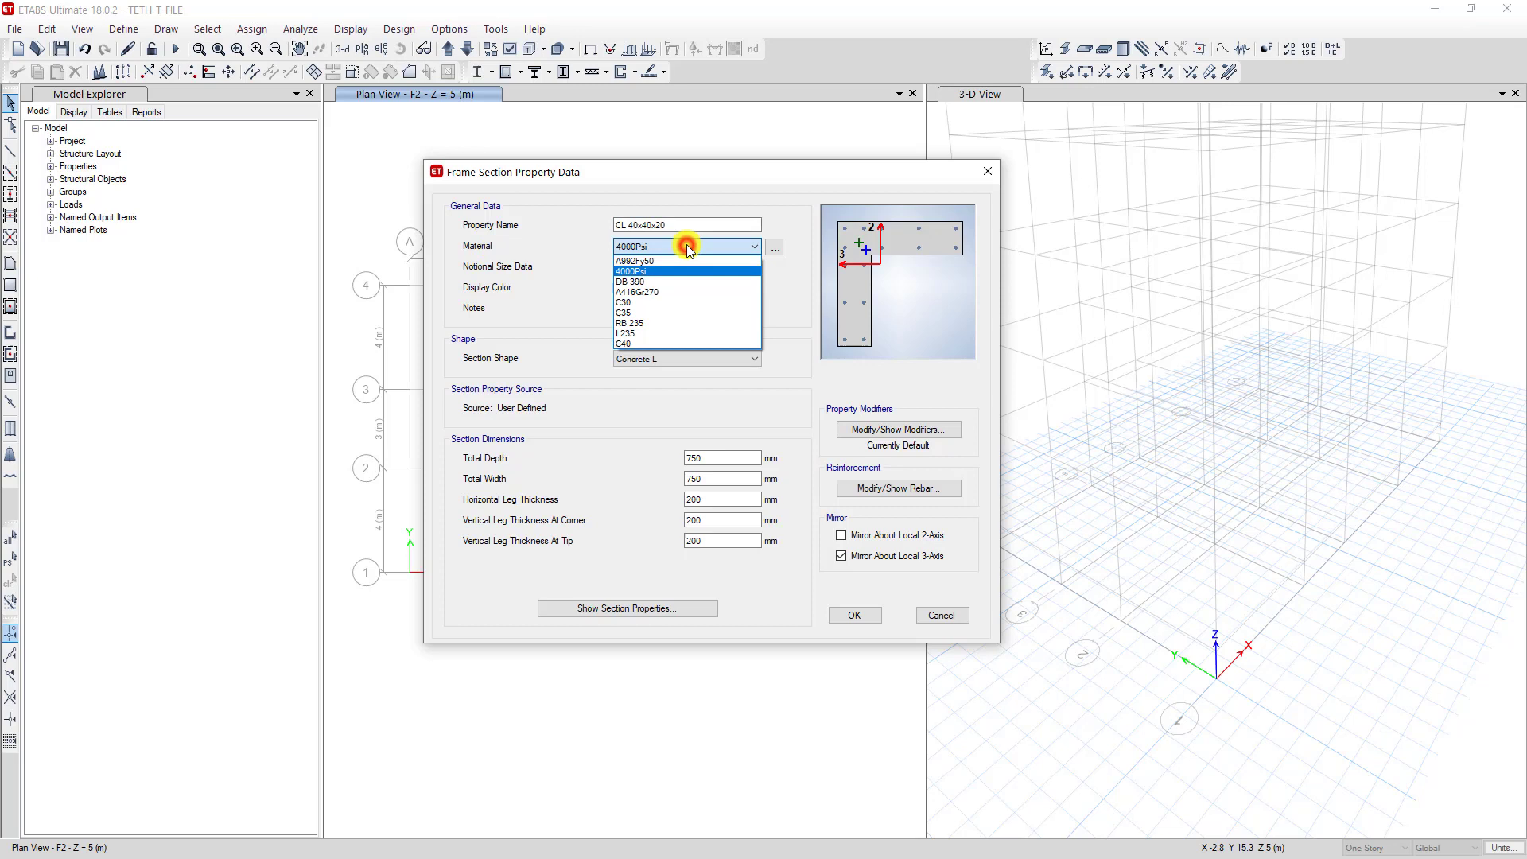
pyautogui.click(643, 312)
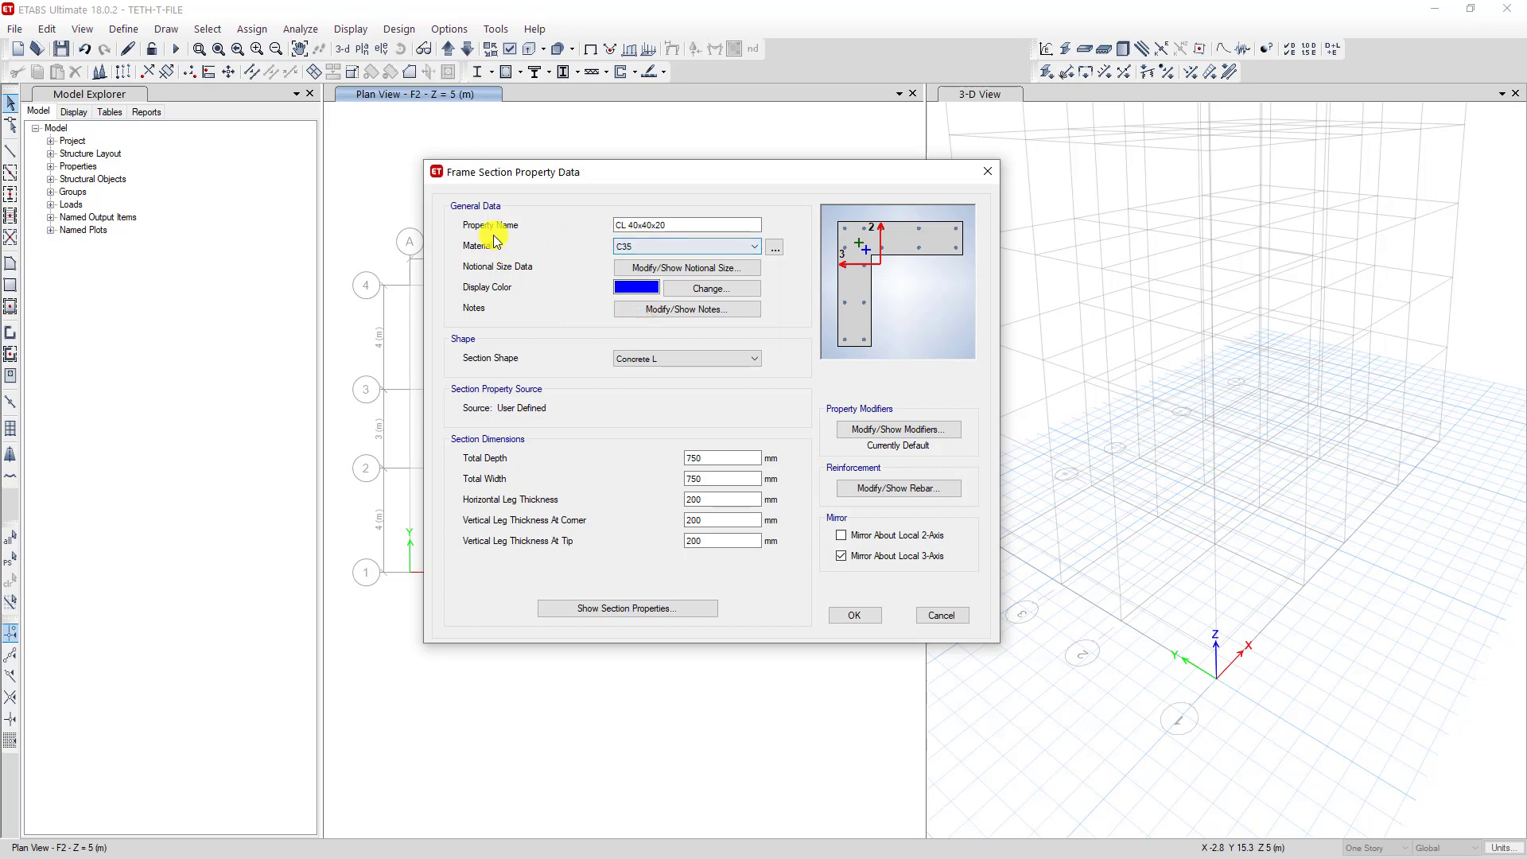
pyautogui.click(632, 288)
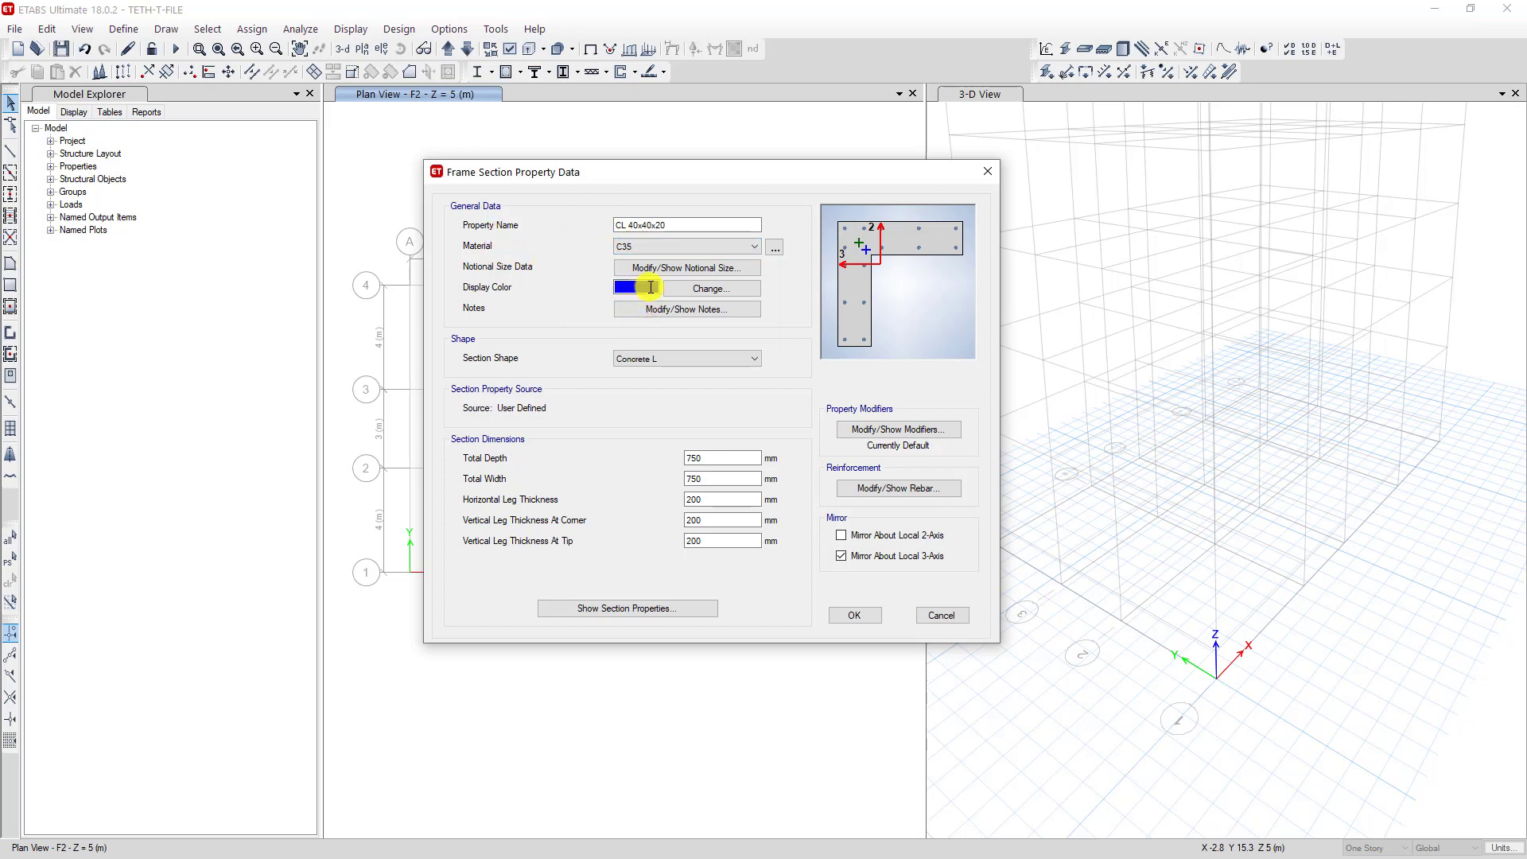
pyautogui.click(647, 287)
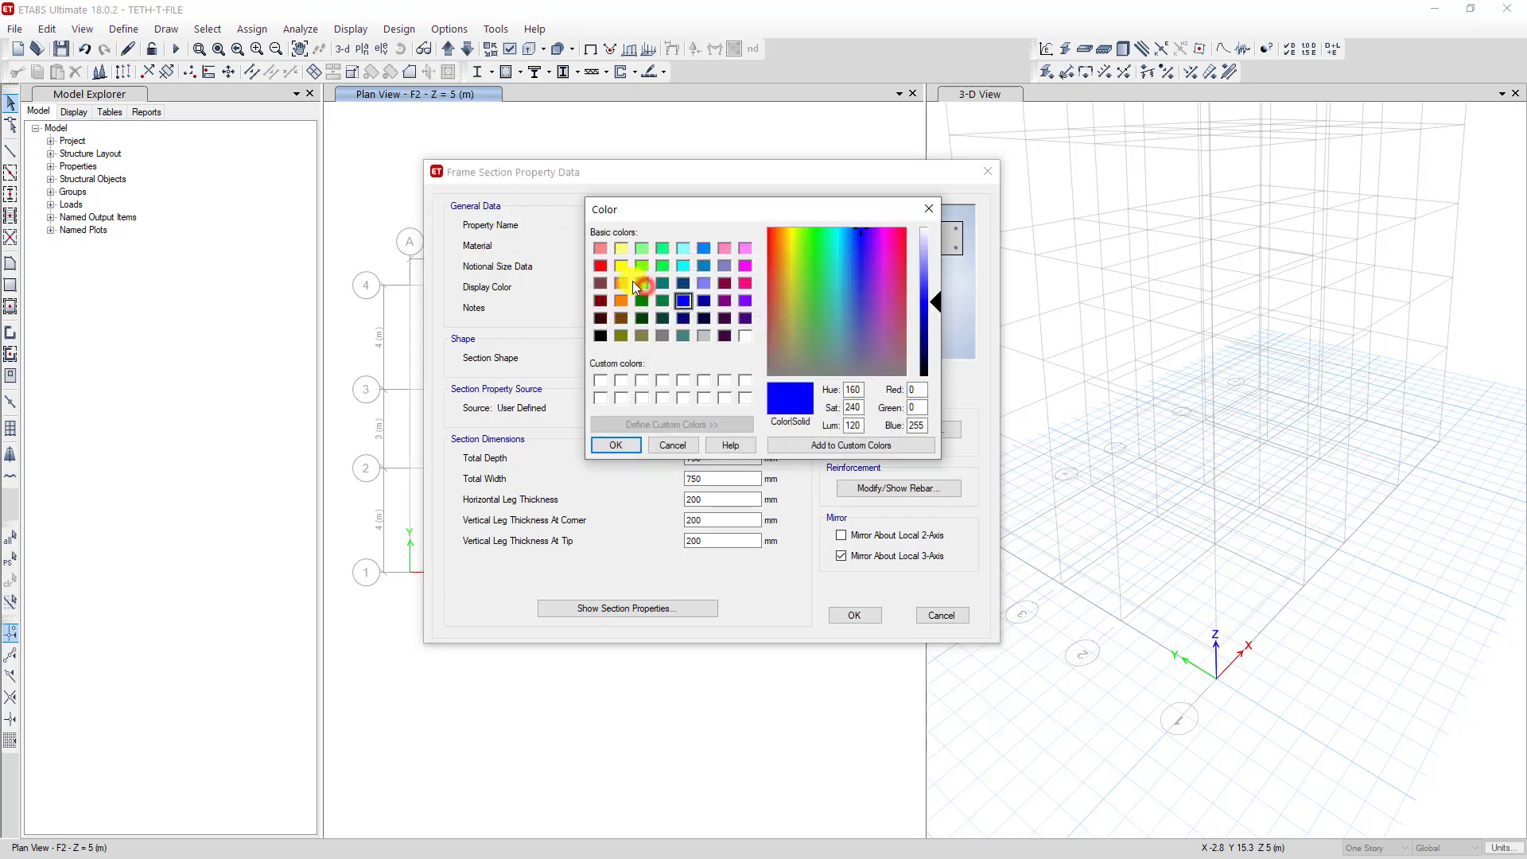
pyautogui.click(644, 284)
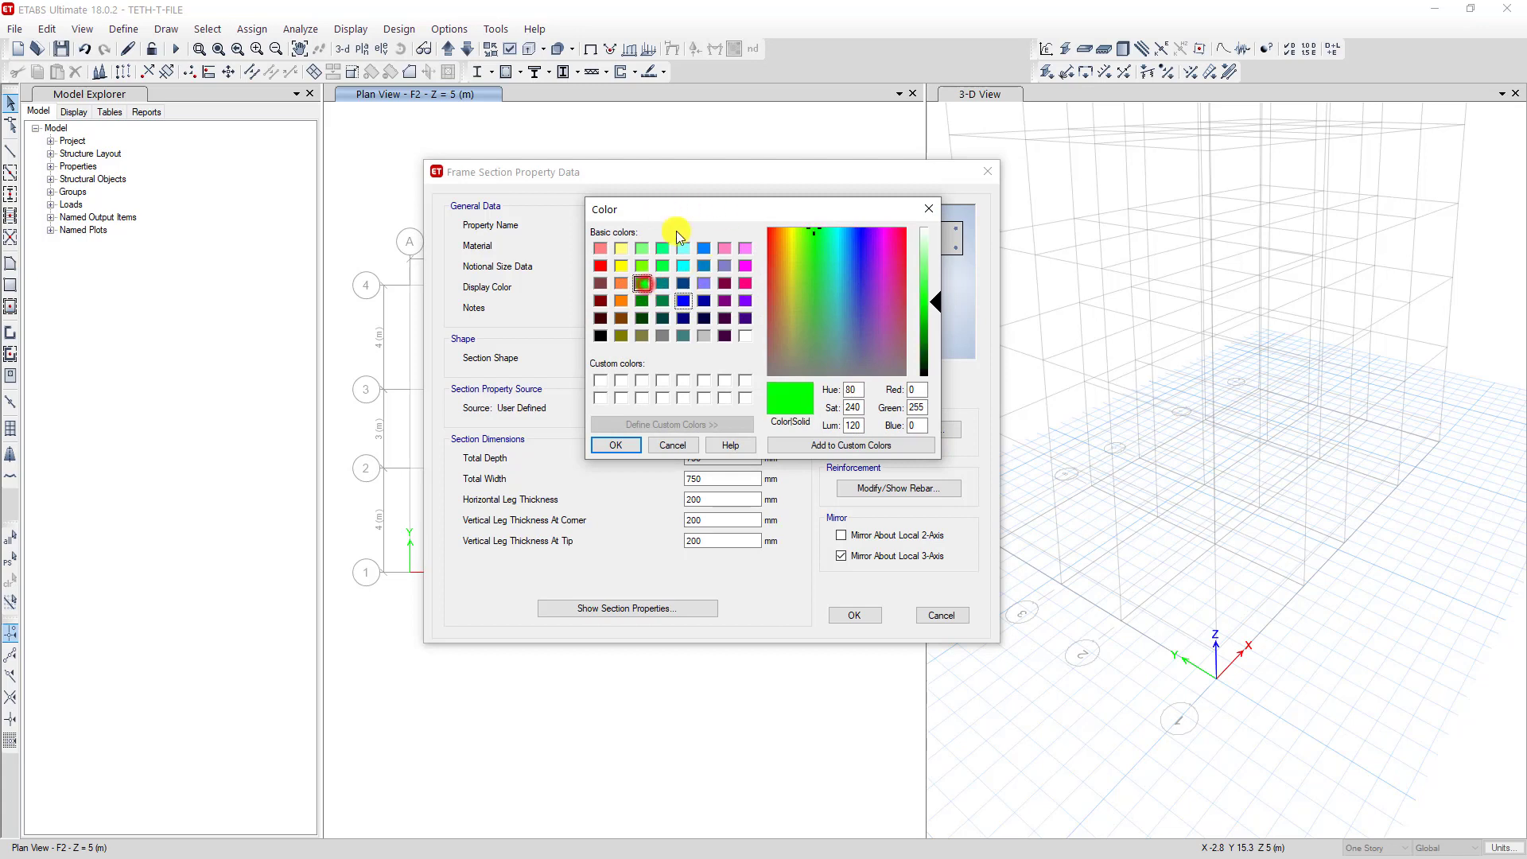
pyautogui.click(618, 445)
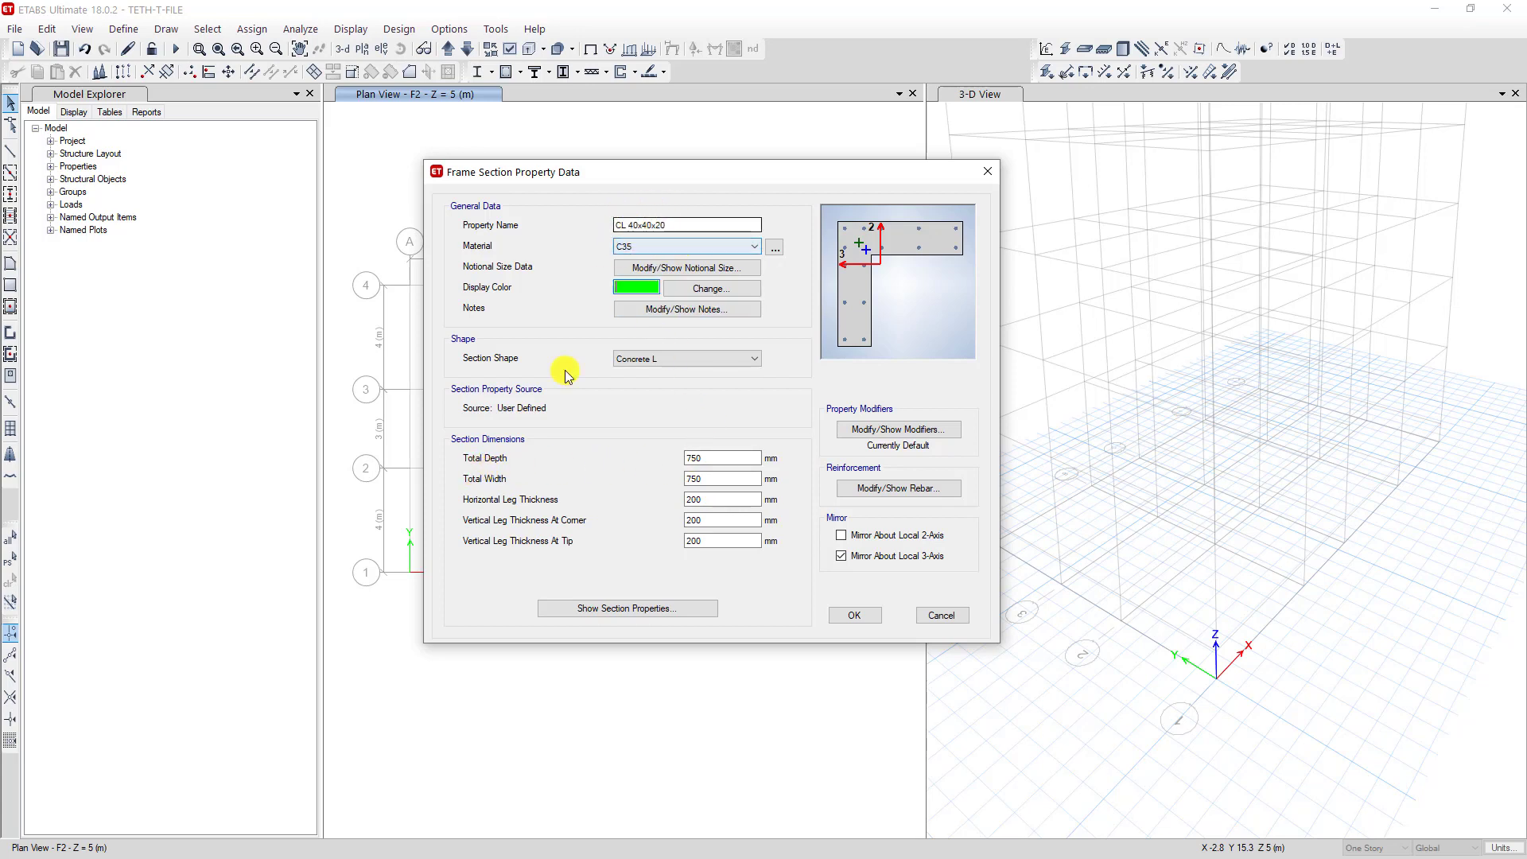
# - Set the L section's total depth and total width to 400 mm, with all leg thicknesses at 200 mm
pyautogui.moveTo(732, 459); pyautogui.dragTo(671, 458)
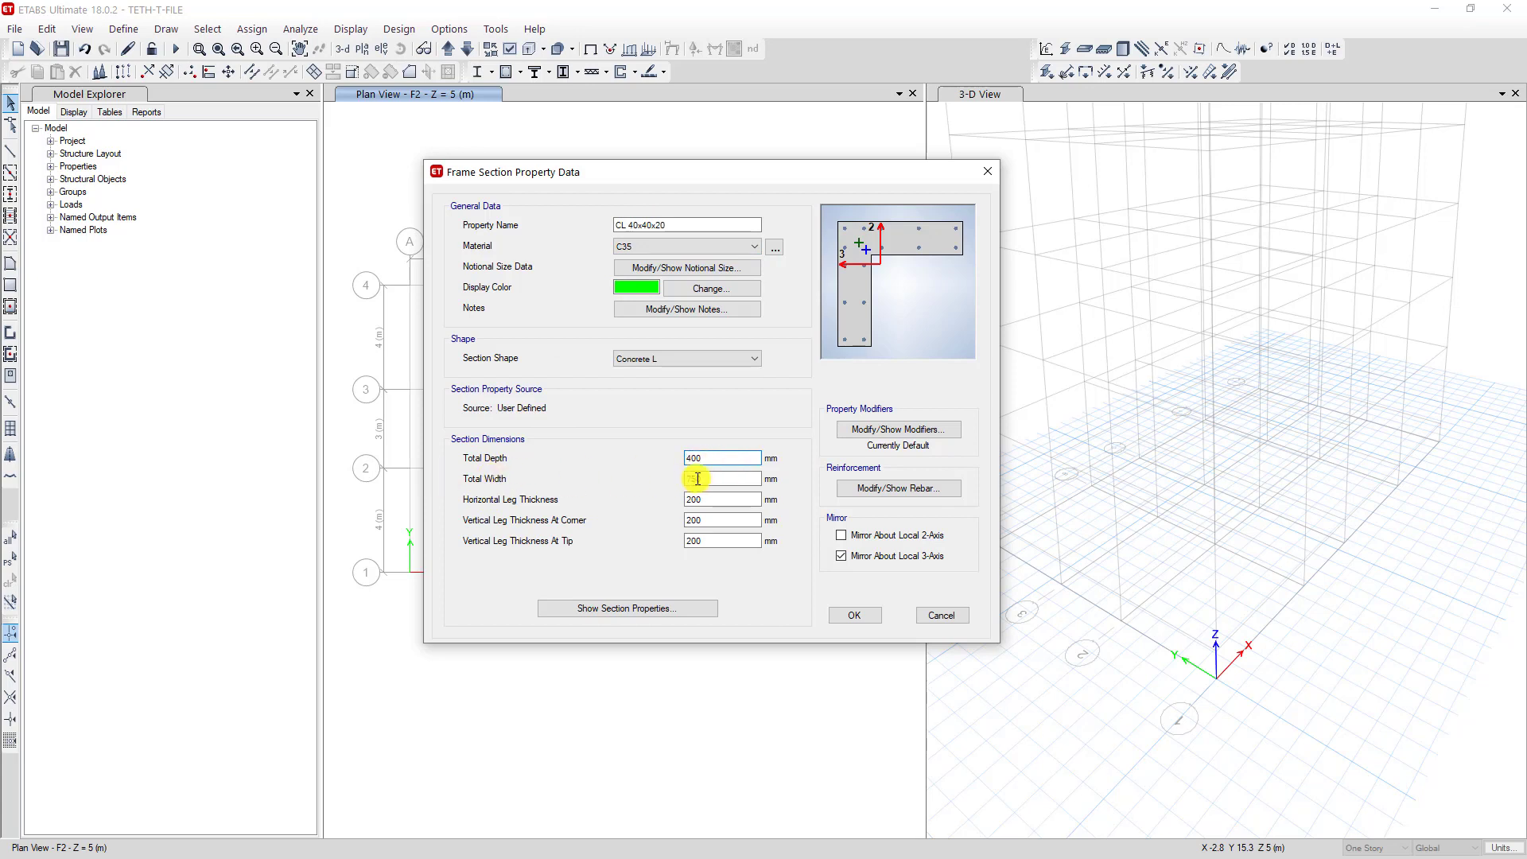
pyautogui.click(707, 480)
pyautogui.doubleClick(719, 478)
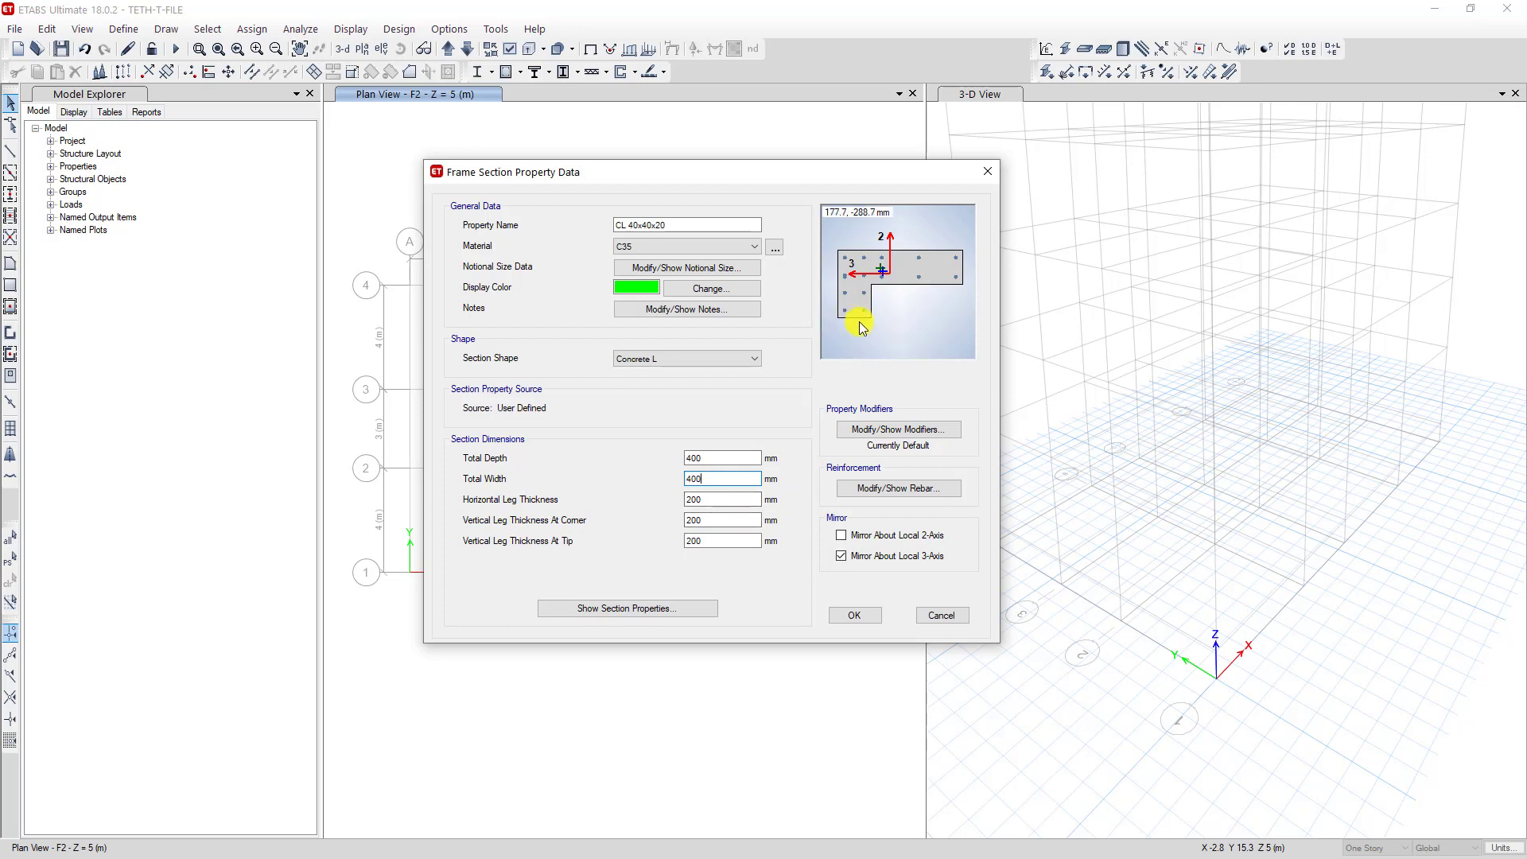
pyautogui.click(707, 499)
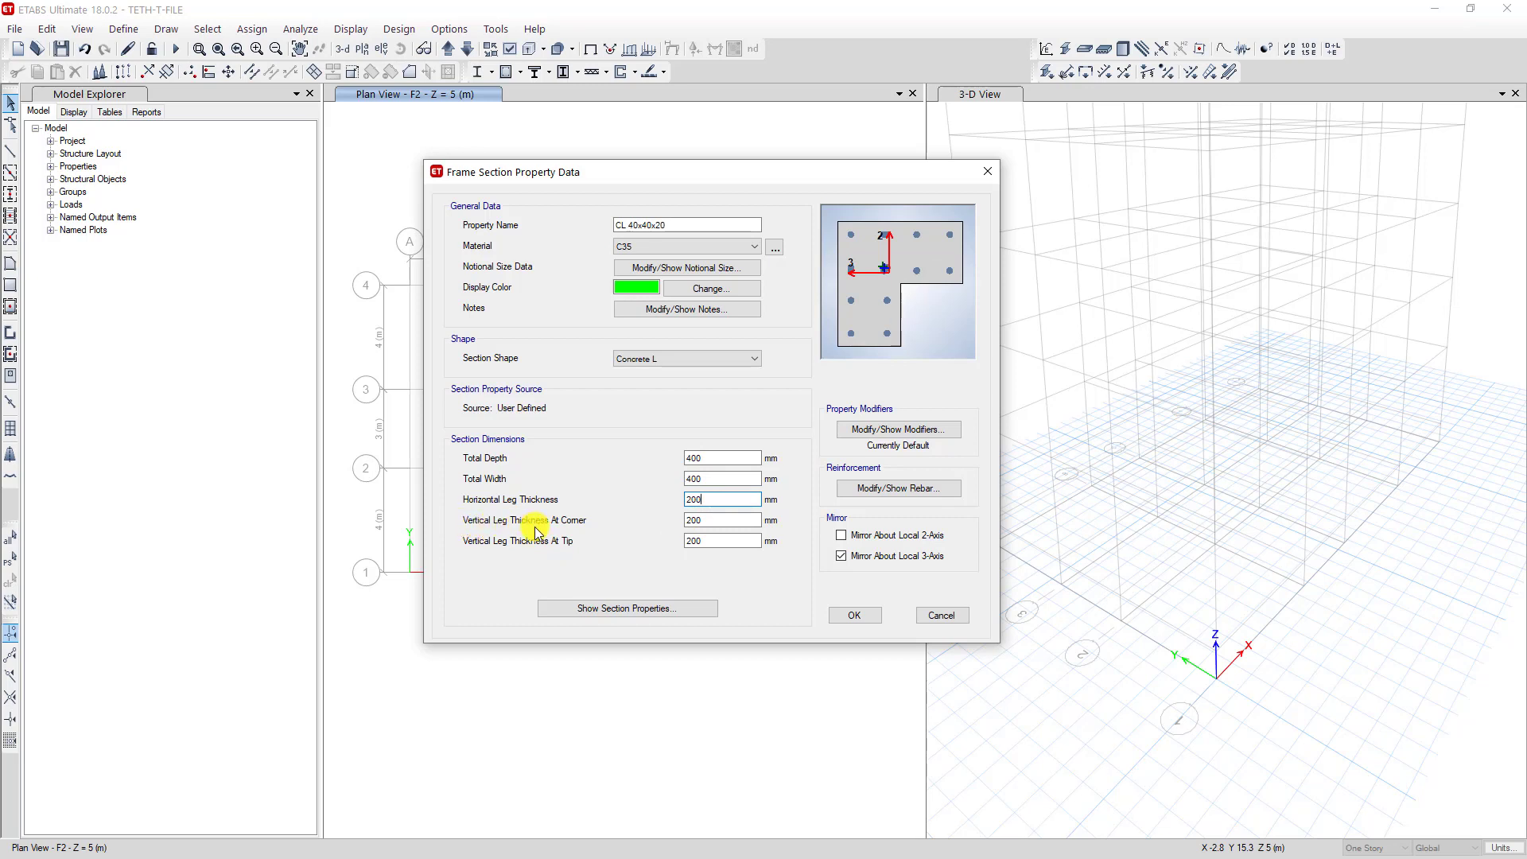
pyautogui.click(712, 520)
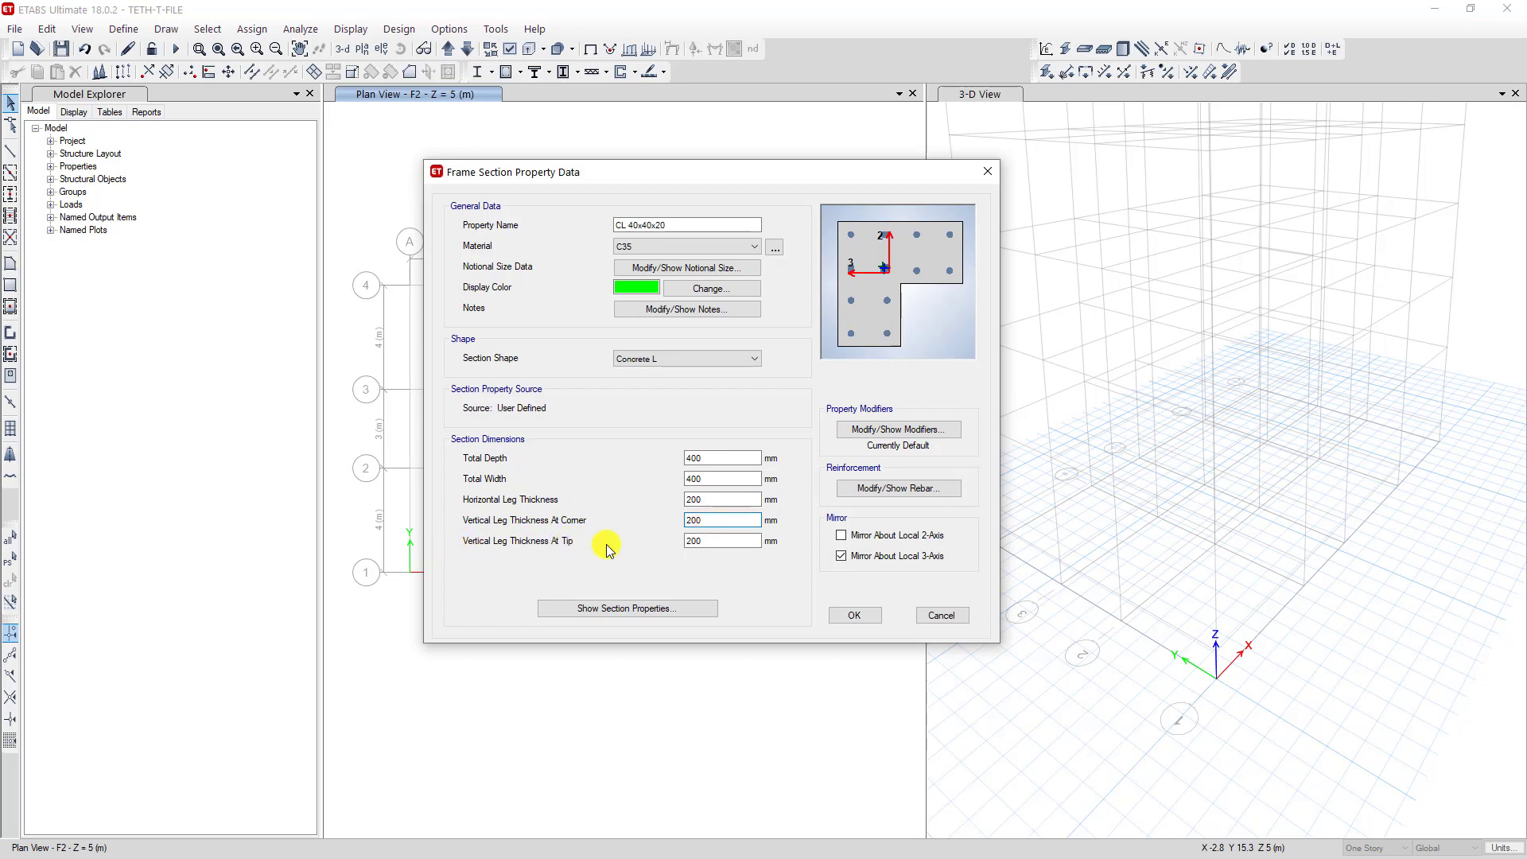
pyautogui.click(711, 540)
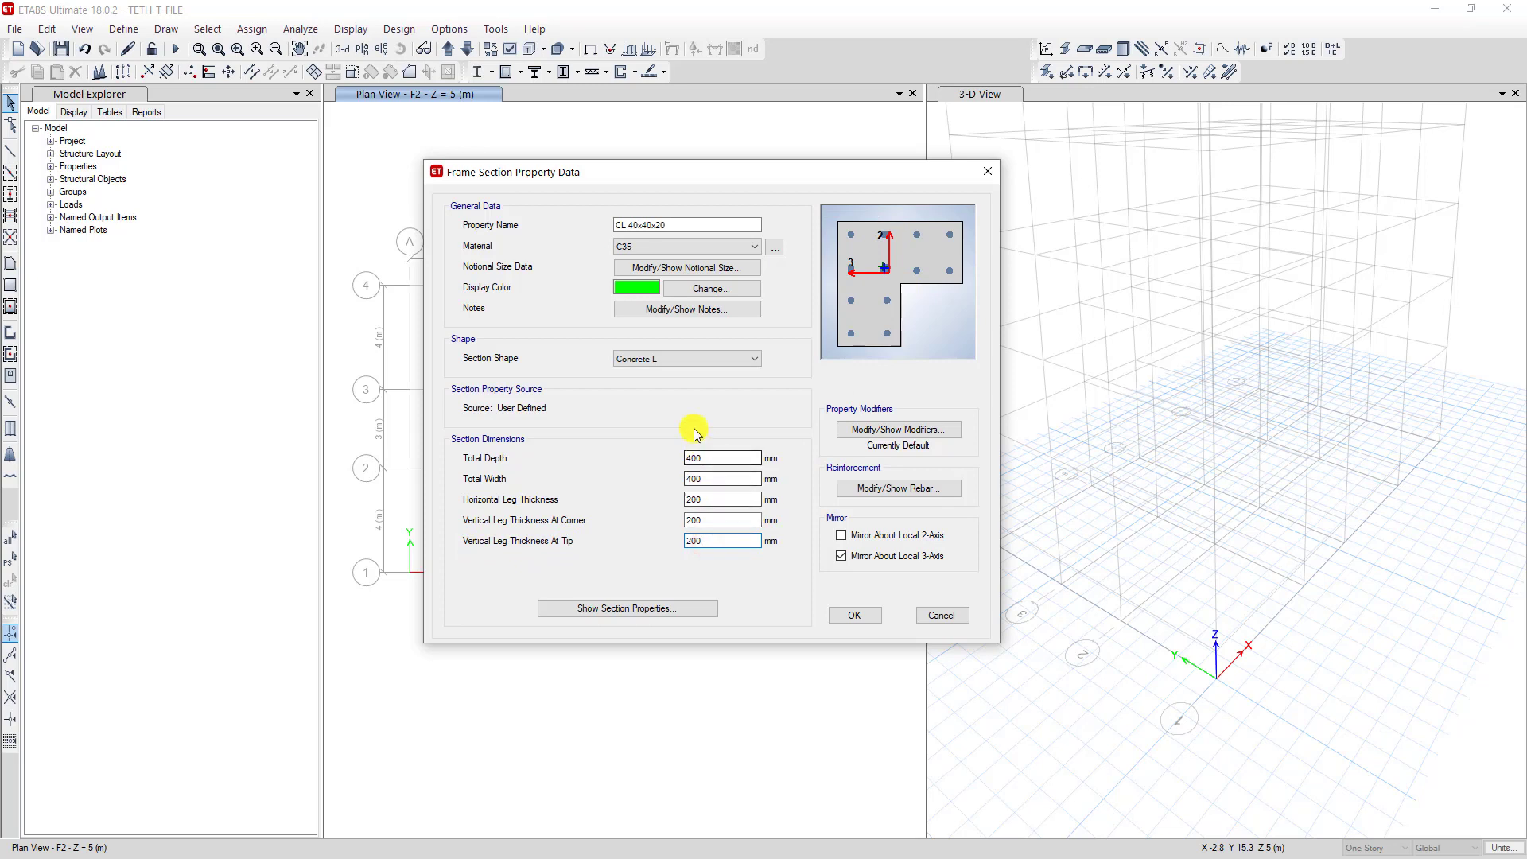
# - Accept the default stiffness modifiers and use DB 390 for both longitudinal bars and confinement ties in the reinforcement data
pyautogui.click(905, 434)
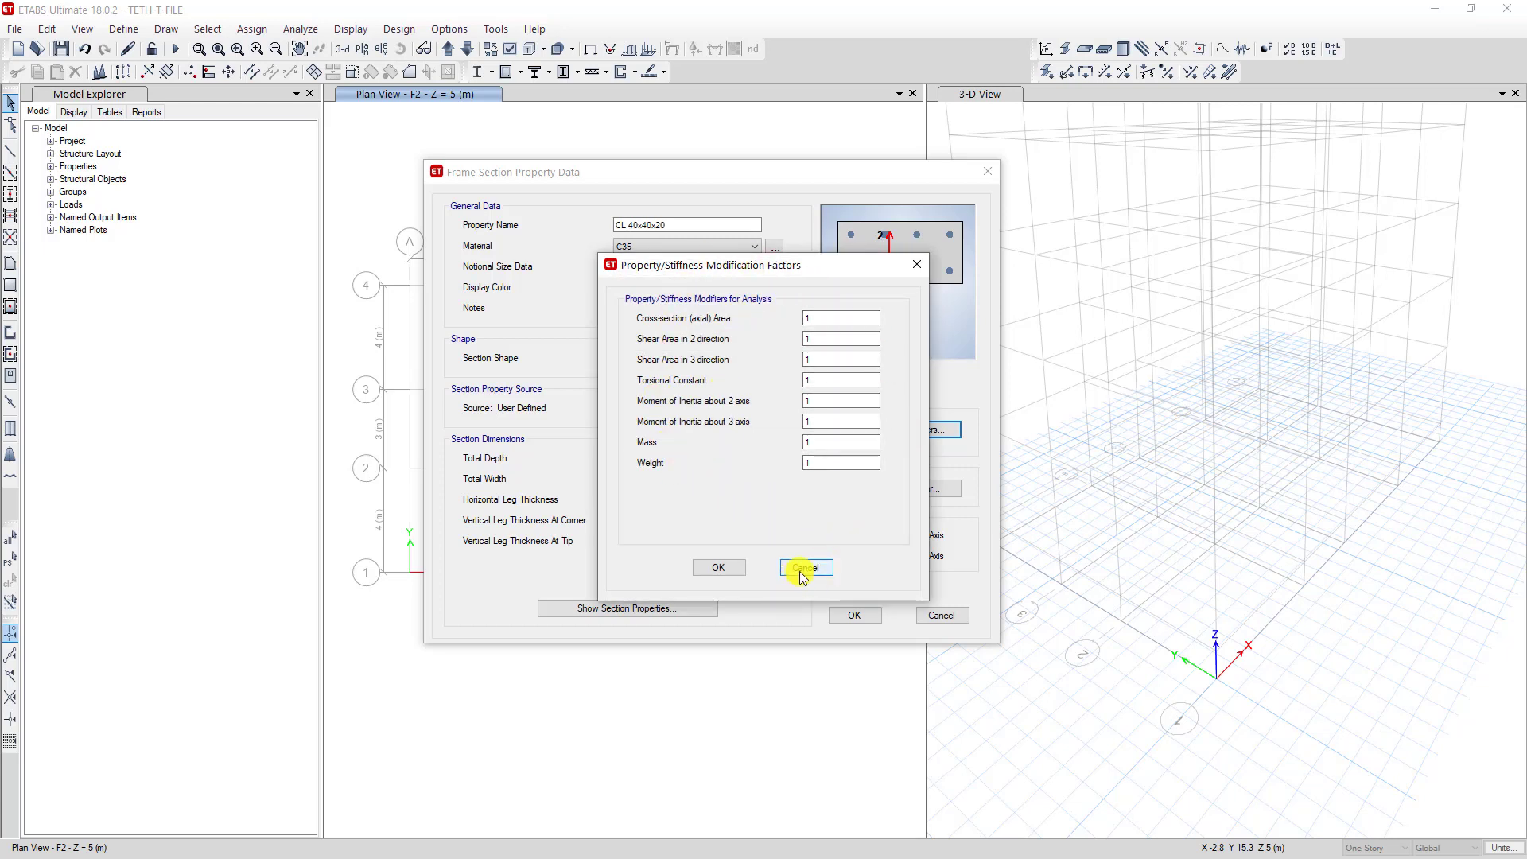
pyautogui.click(727, 566)
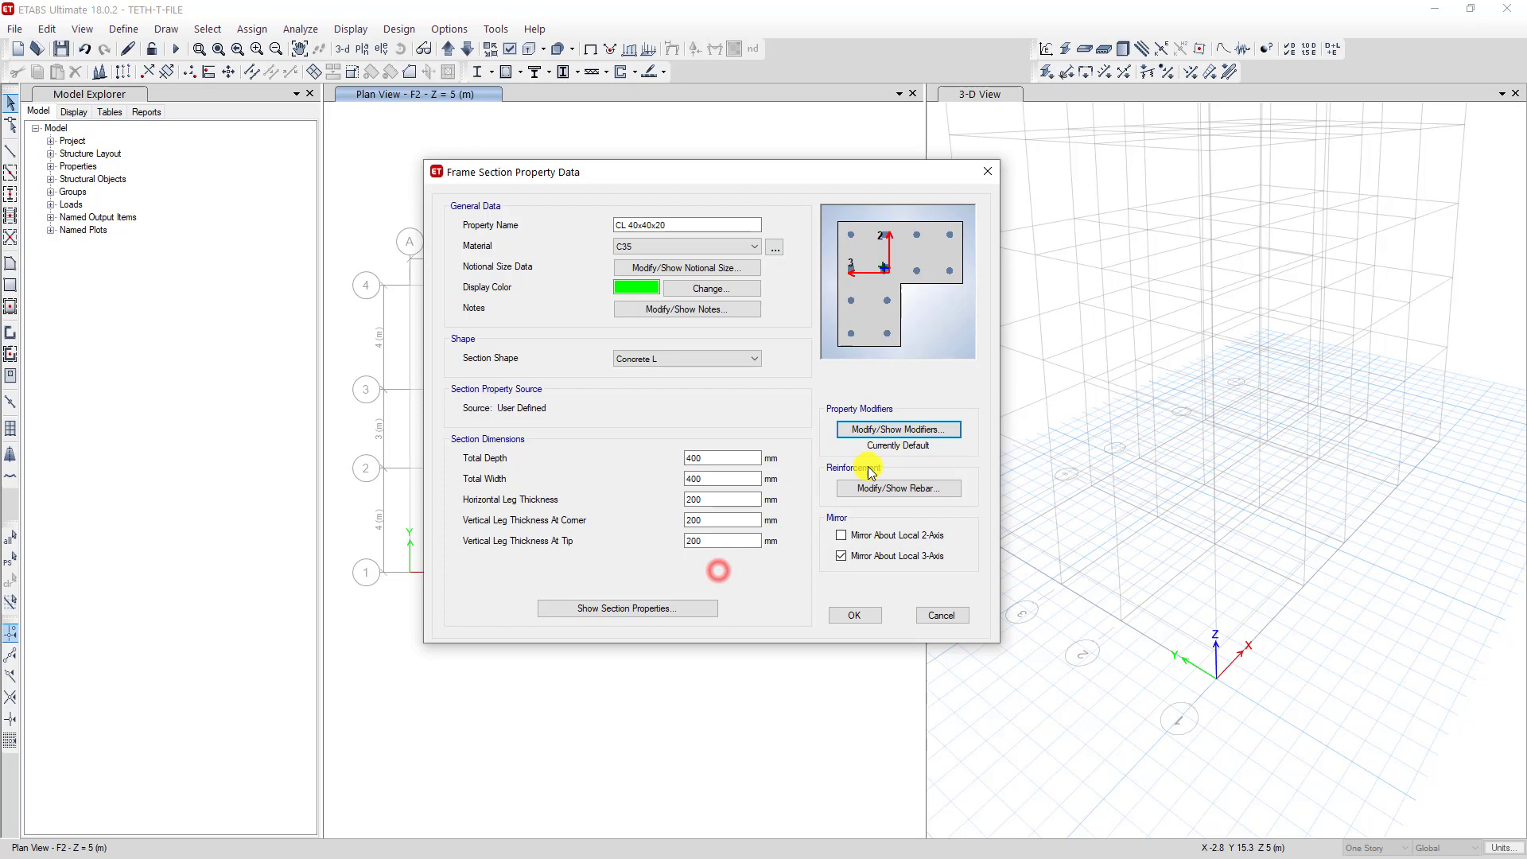
pyautogui.click(903, 494)
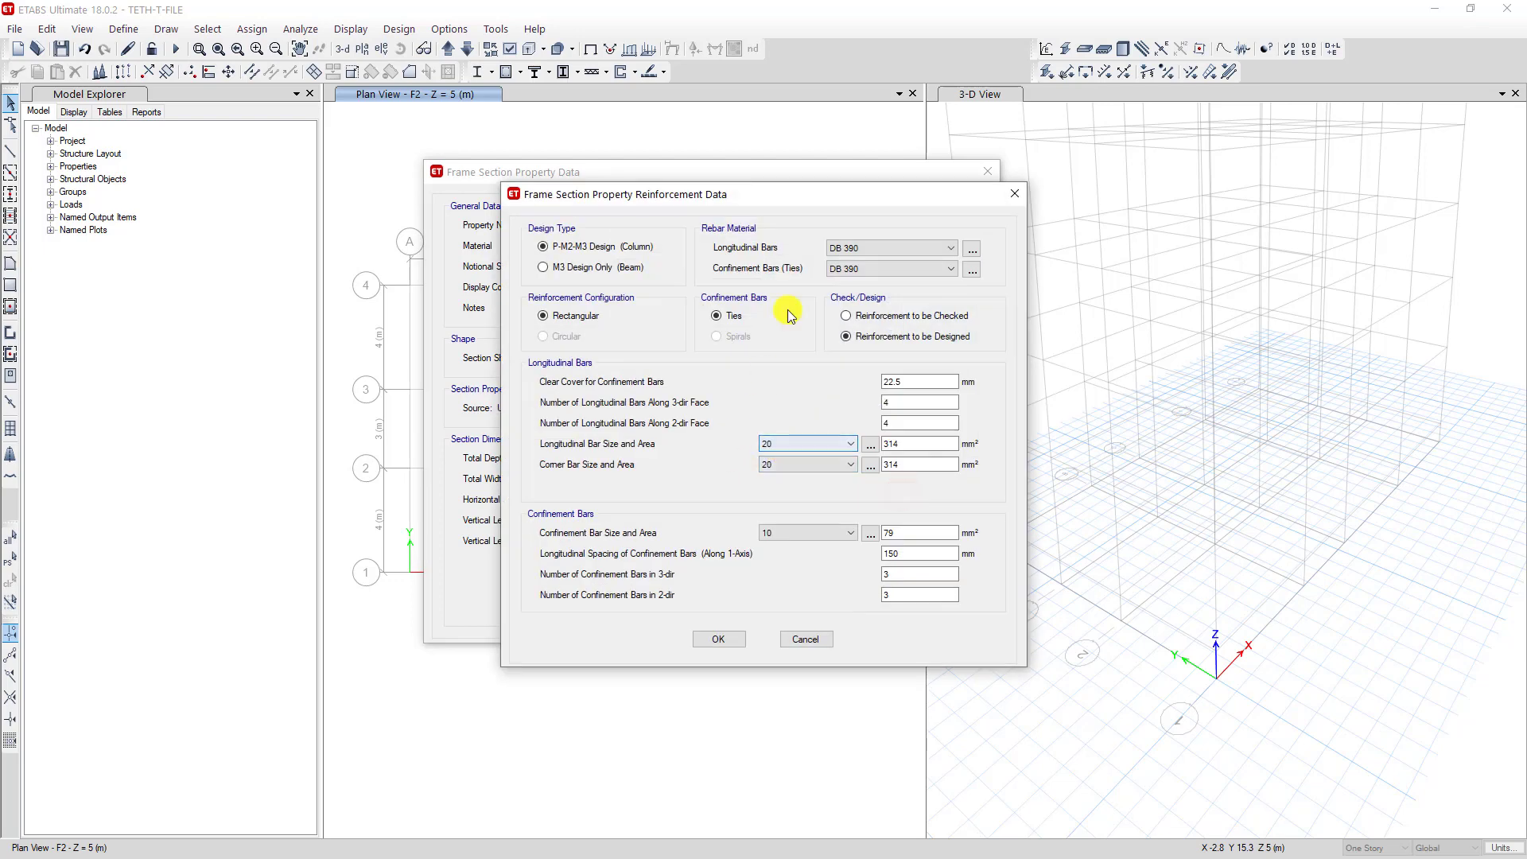
pyautogui.moveTo(827, 210); pyautogui.dragTo(769, 221)
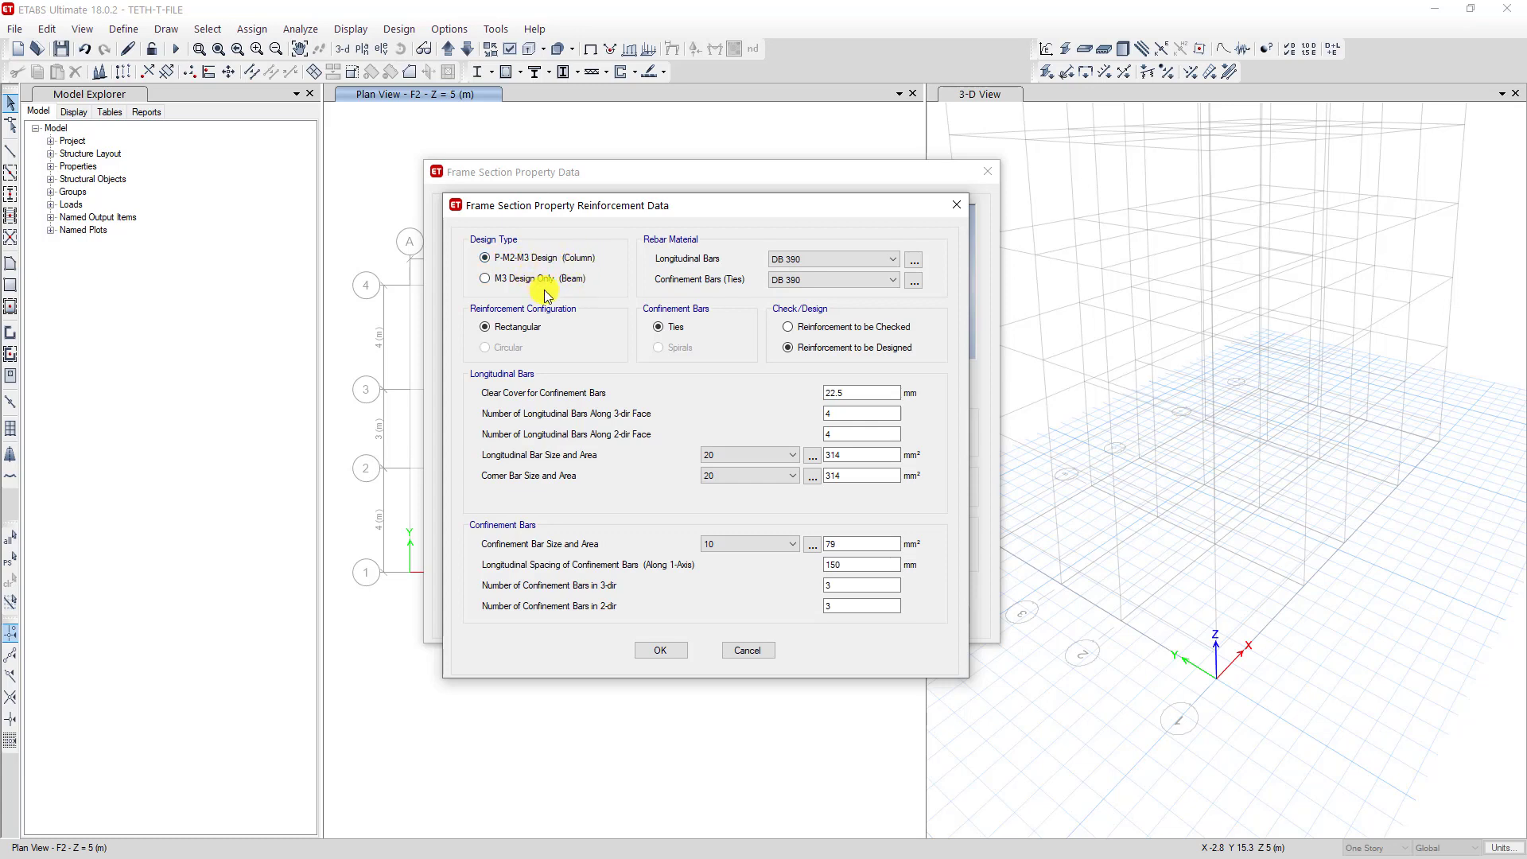
pyautogui.moveTo(665, 205)
pyautogui.mouseDown()
pyautogui.moveTo(984, 206)
pyautogui.moveTo(672, 215)
pyautogui.mouseUp()
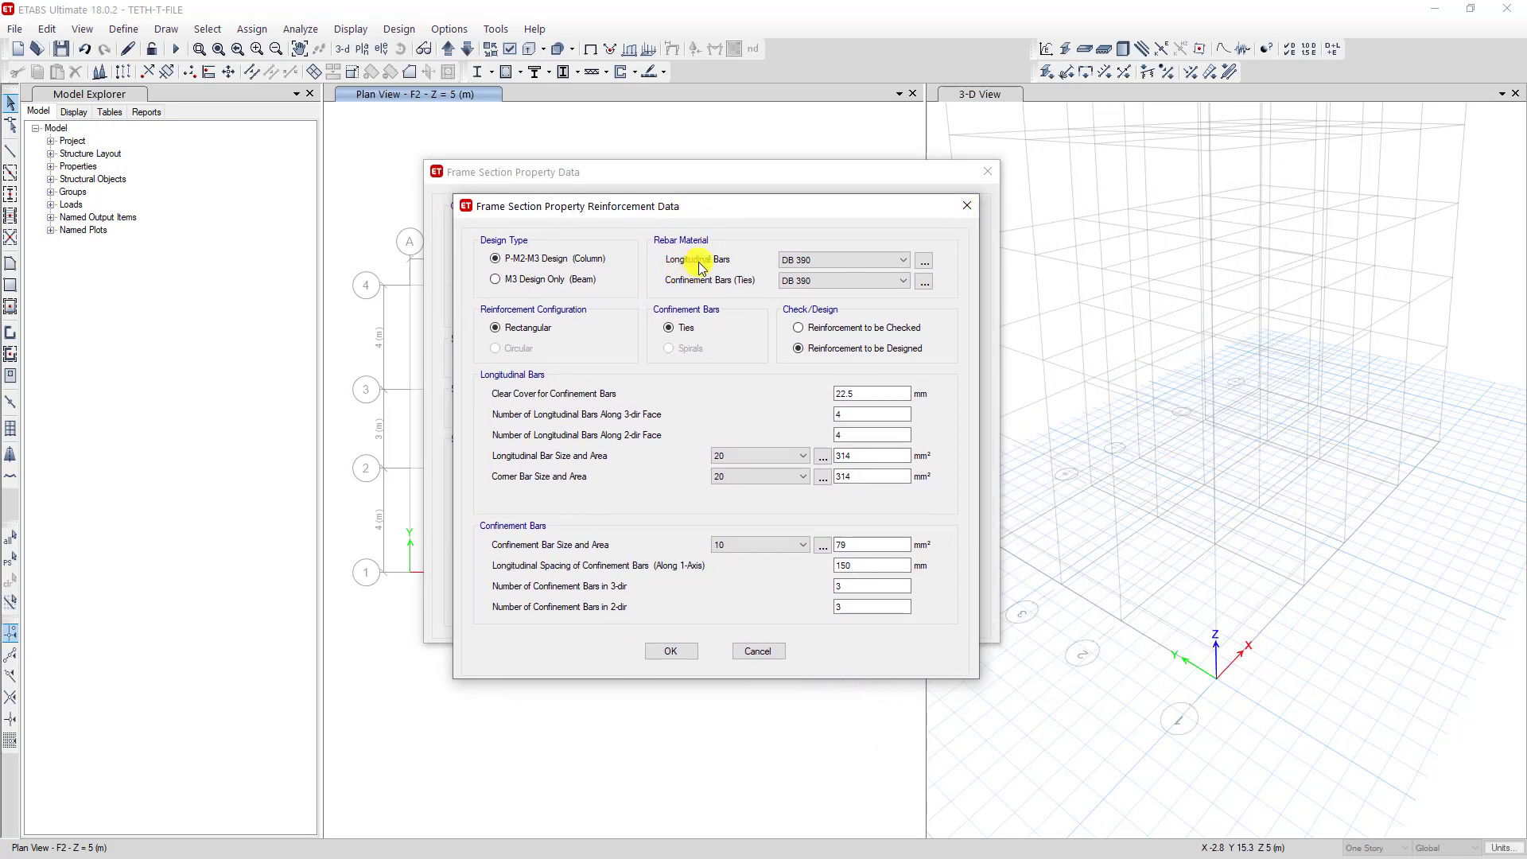
pyautogui.click(872, 260)
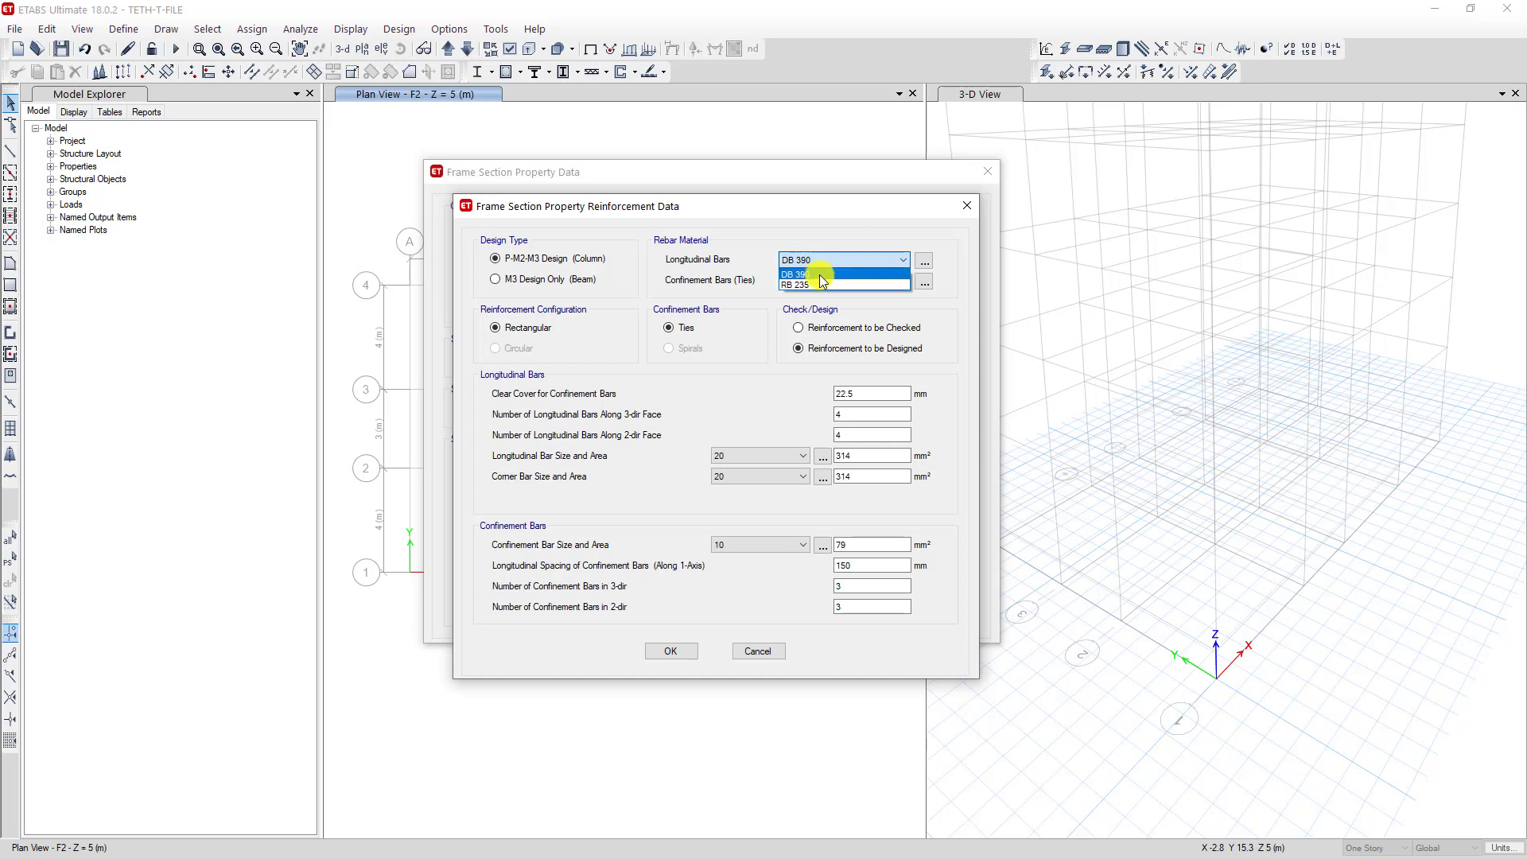
pyautogui.click(850, 241)
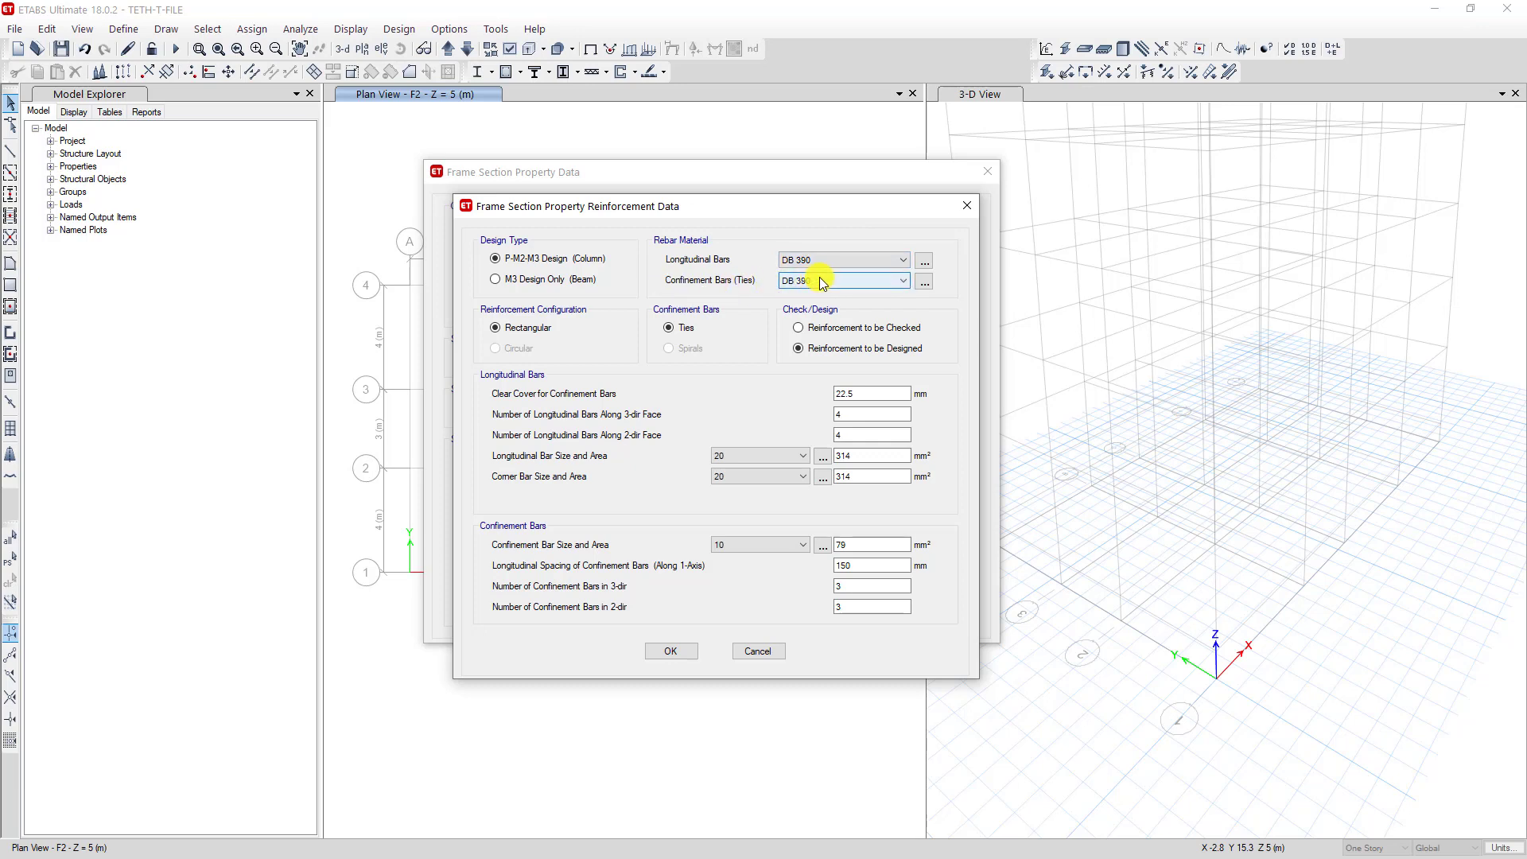
pyautogui.click(846, 282)
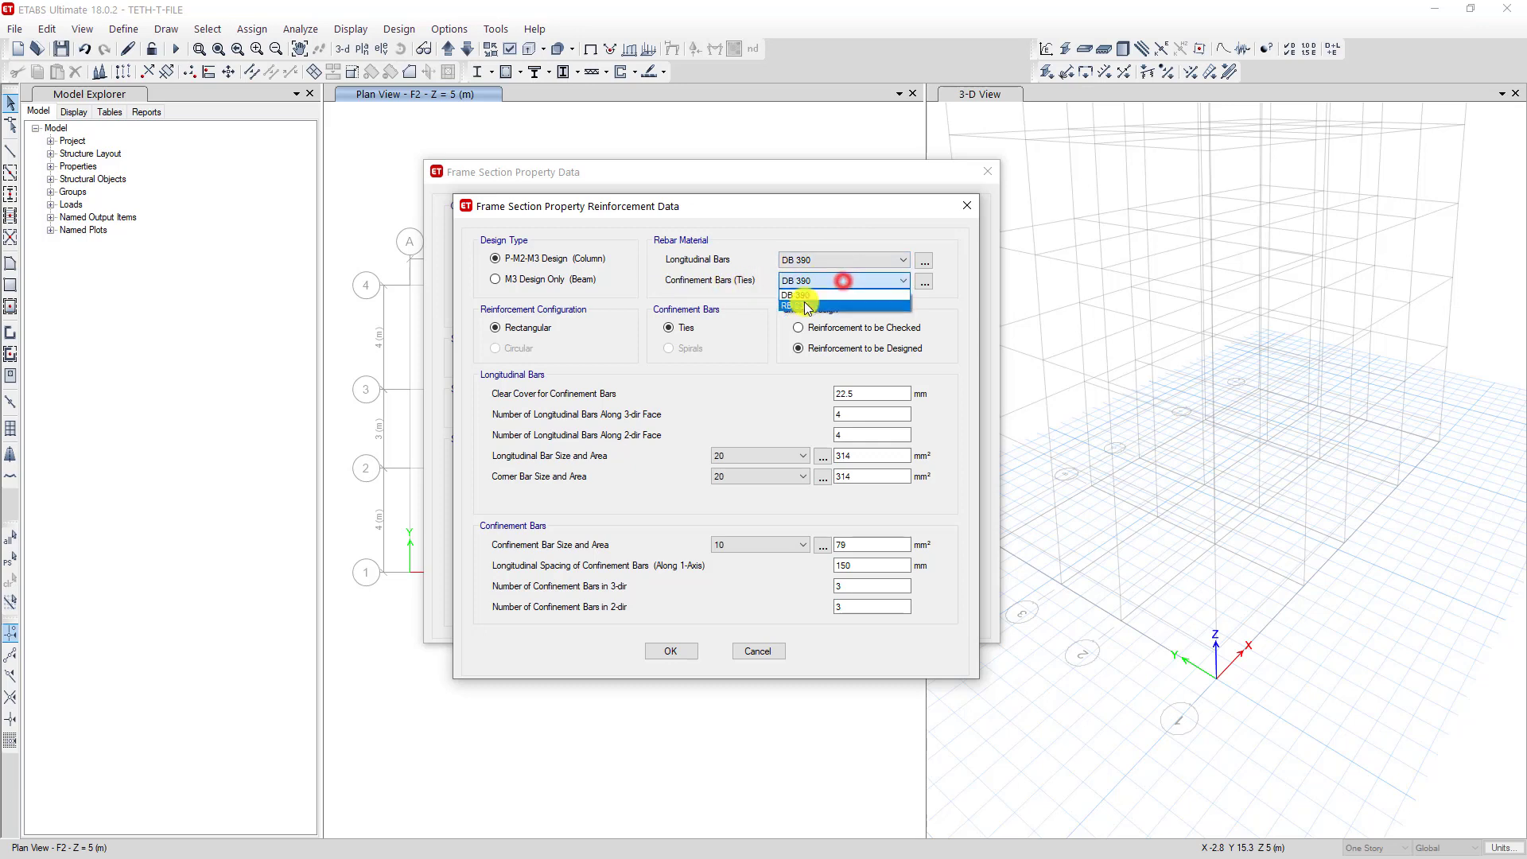
pyautogui.click(824, 298)
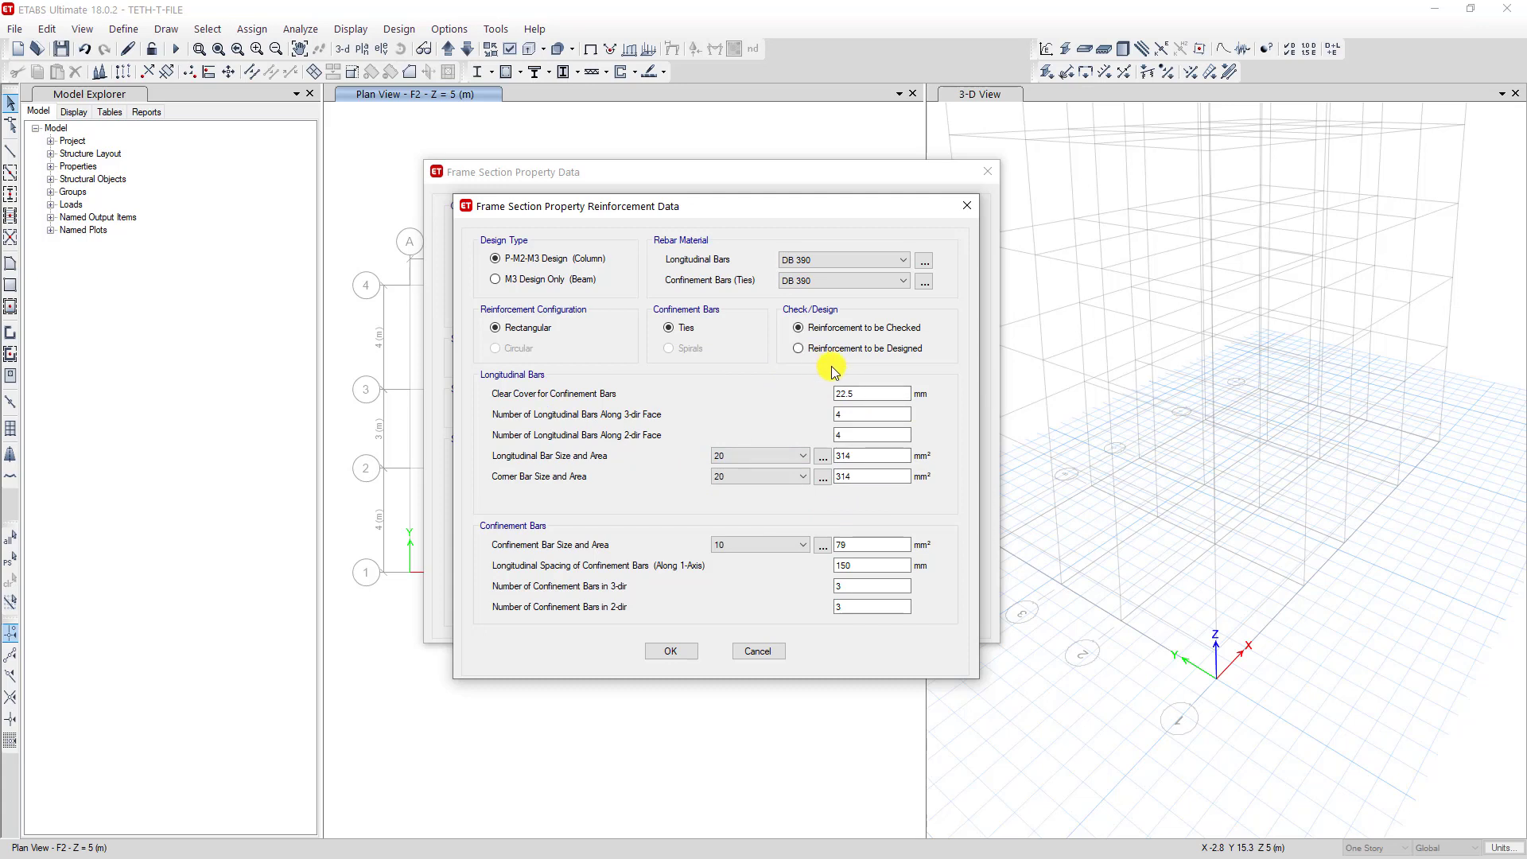
# - Set the clear cover for confinement bars to 40 mm, keep longitudinal bar size 20 and choose Reinforcement to be Designed
pyautogui.click(800, 350)
pyautogui.moveTo(858, 394); pyautogui.dragTo(814, 398)
pyautogui.write('40')
pyautogui.click(751, 453)
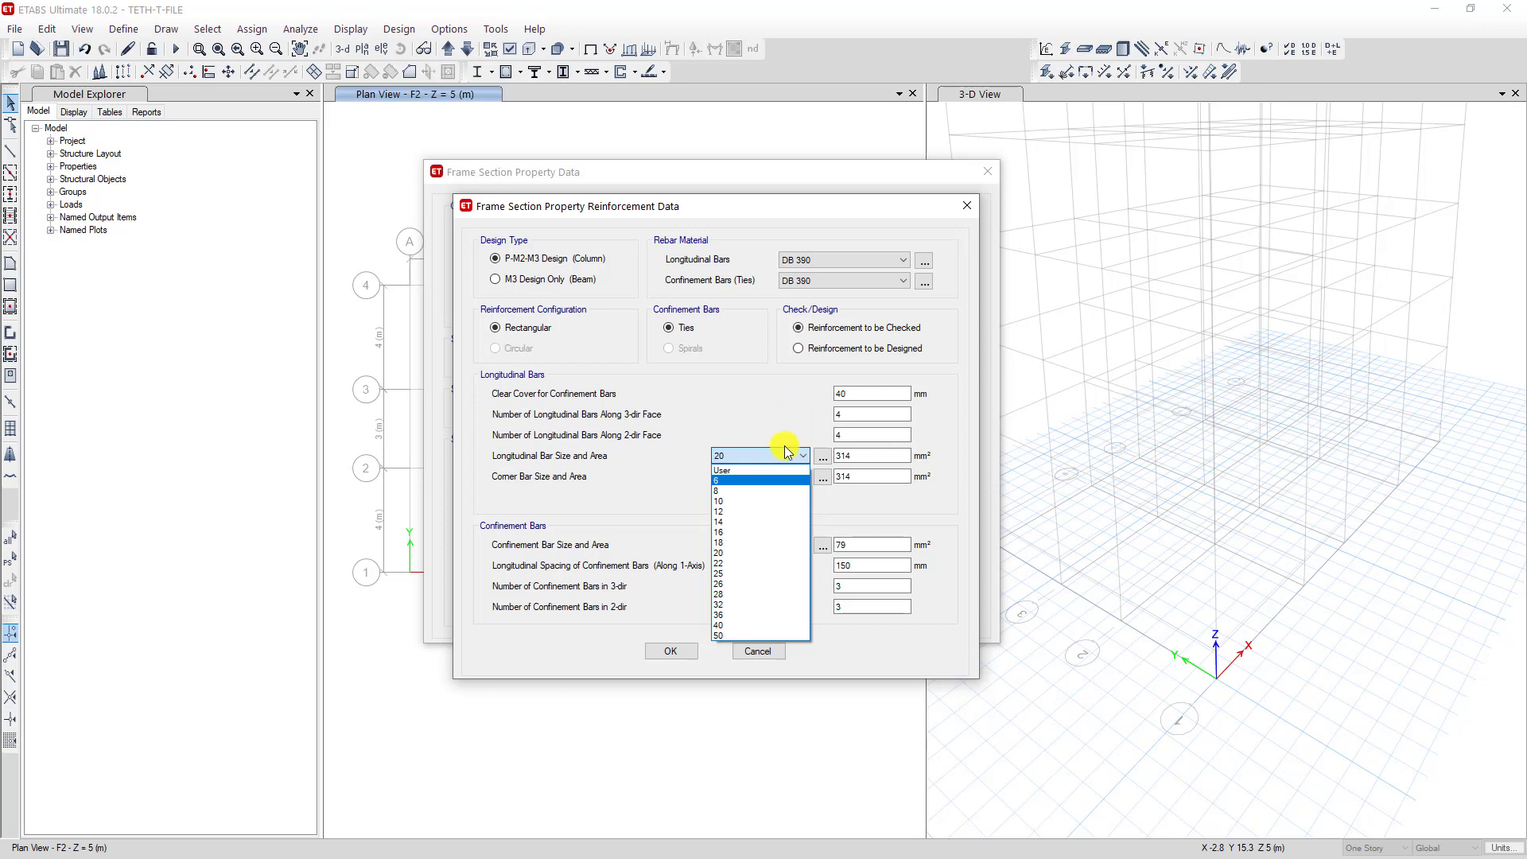
pyautogui.click(776, 417)
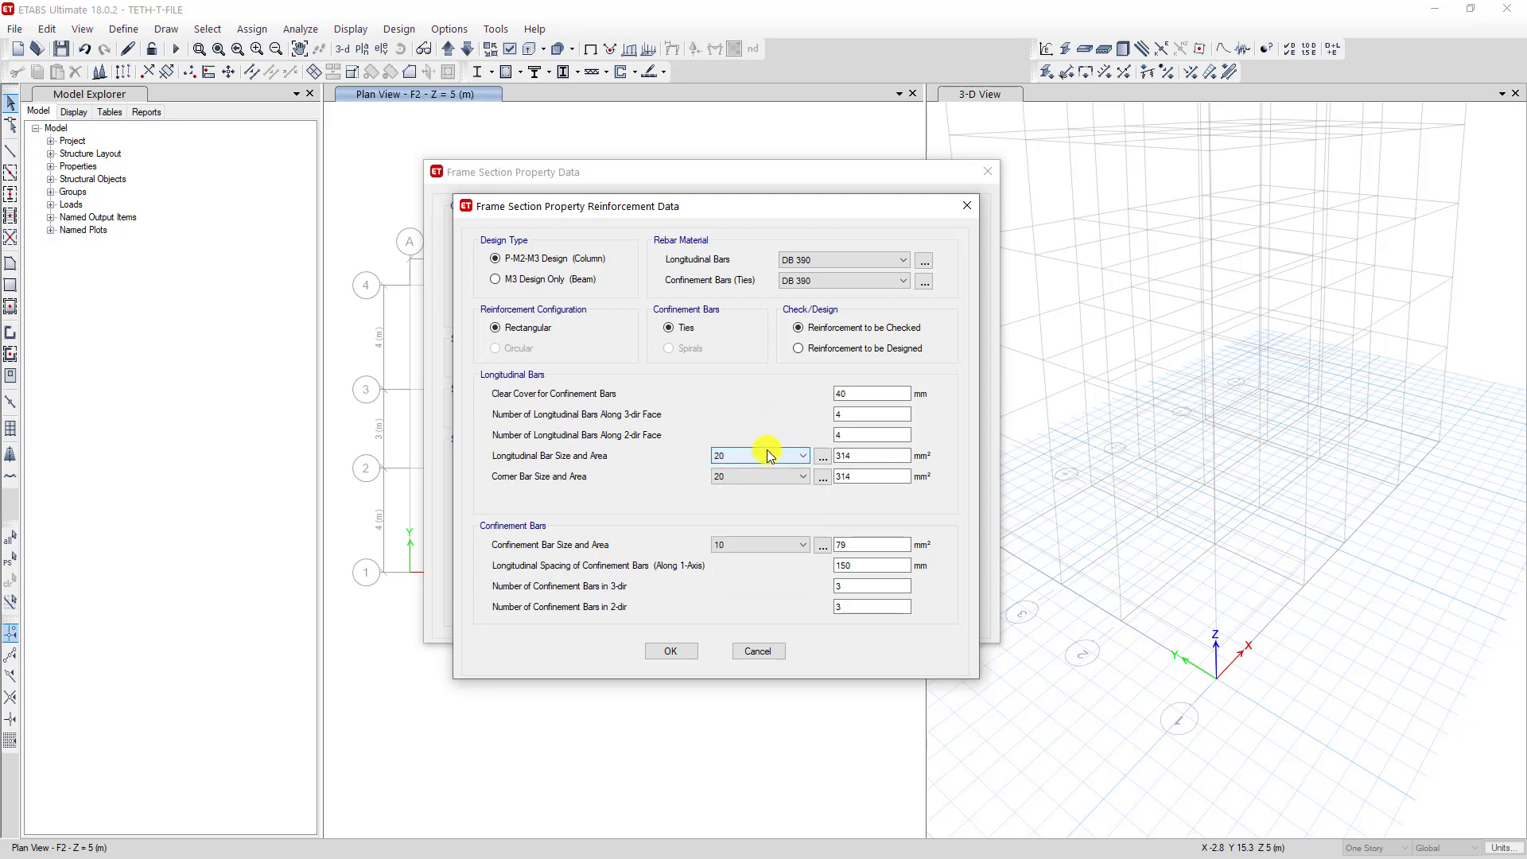
pyautogui.click(831, 351)
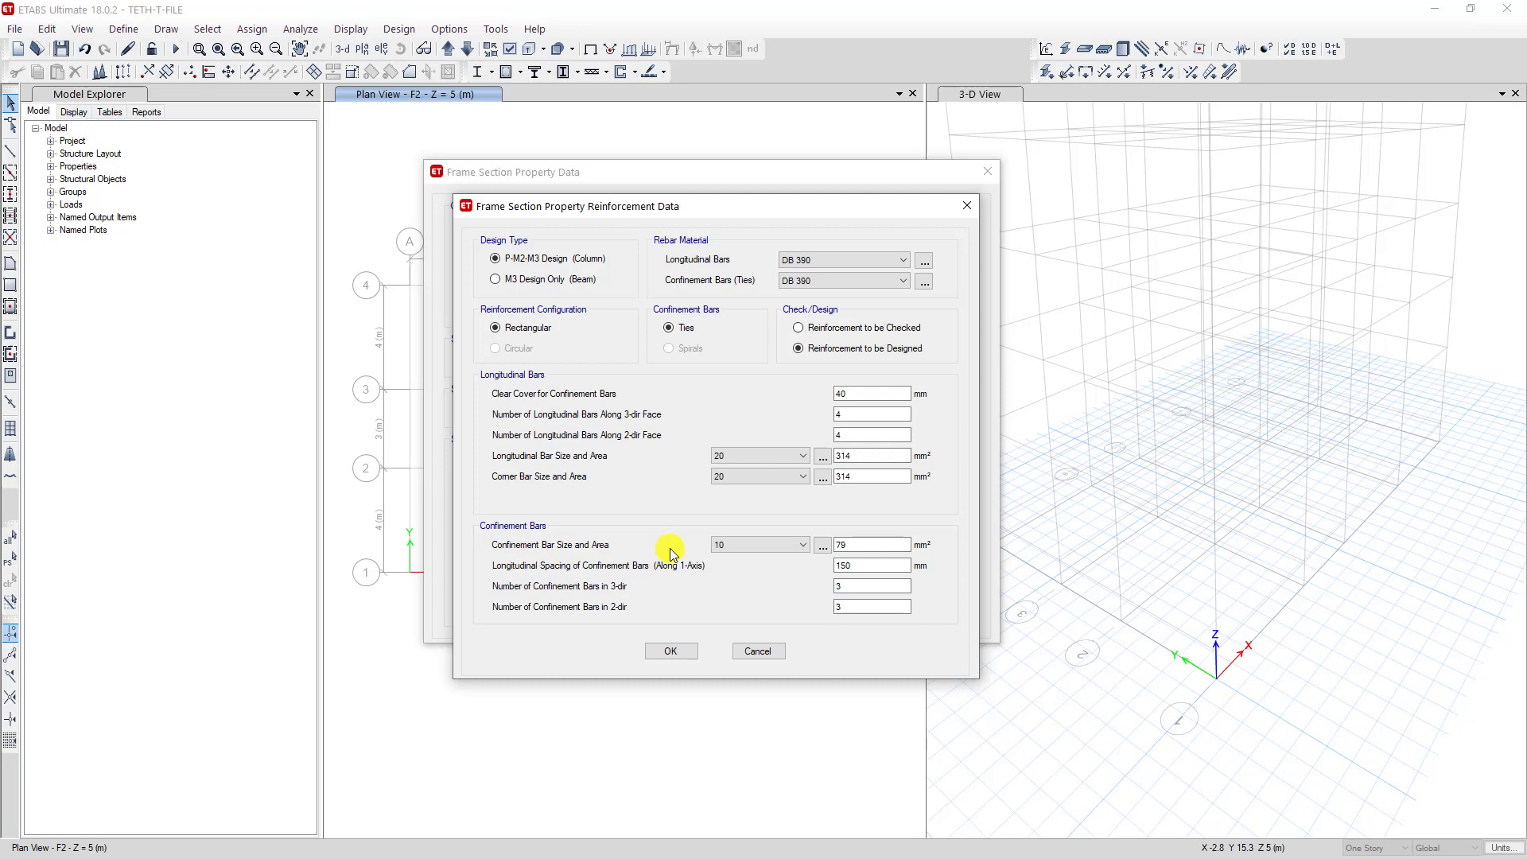
# - Keep confinement bar size 10 at 150 mm spacing, set 2 confinement bars in both the 3-dir and 2-dir, and save the section
pyautogui.click(768, 546)
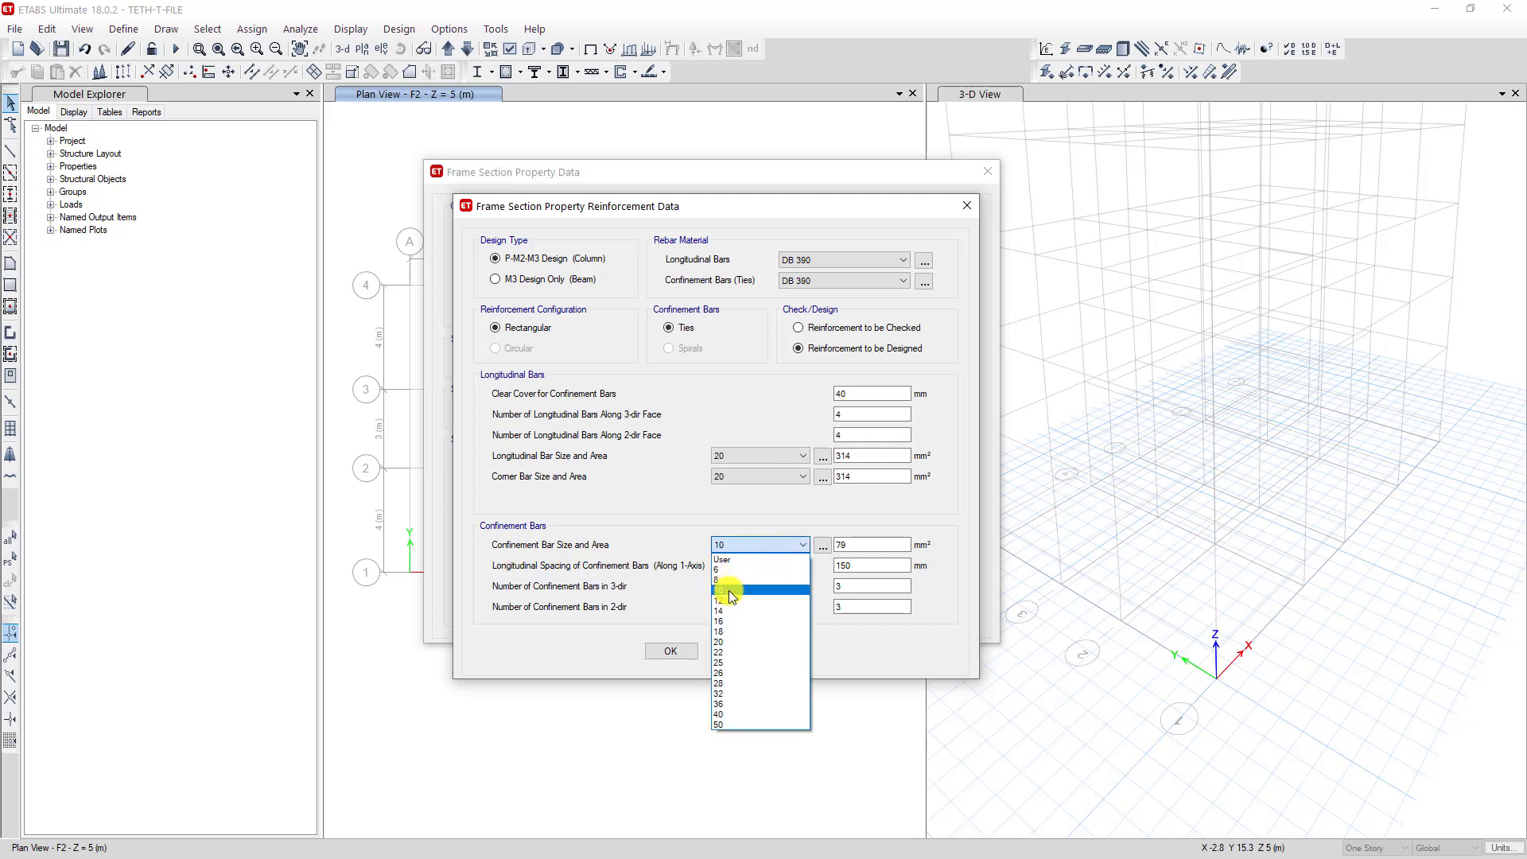
pyautogui.click(817, 506)
pyautogui.click(865, 565)
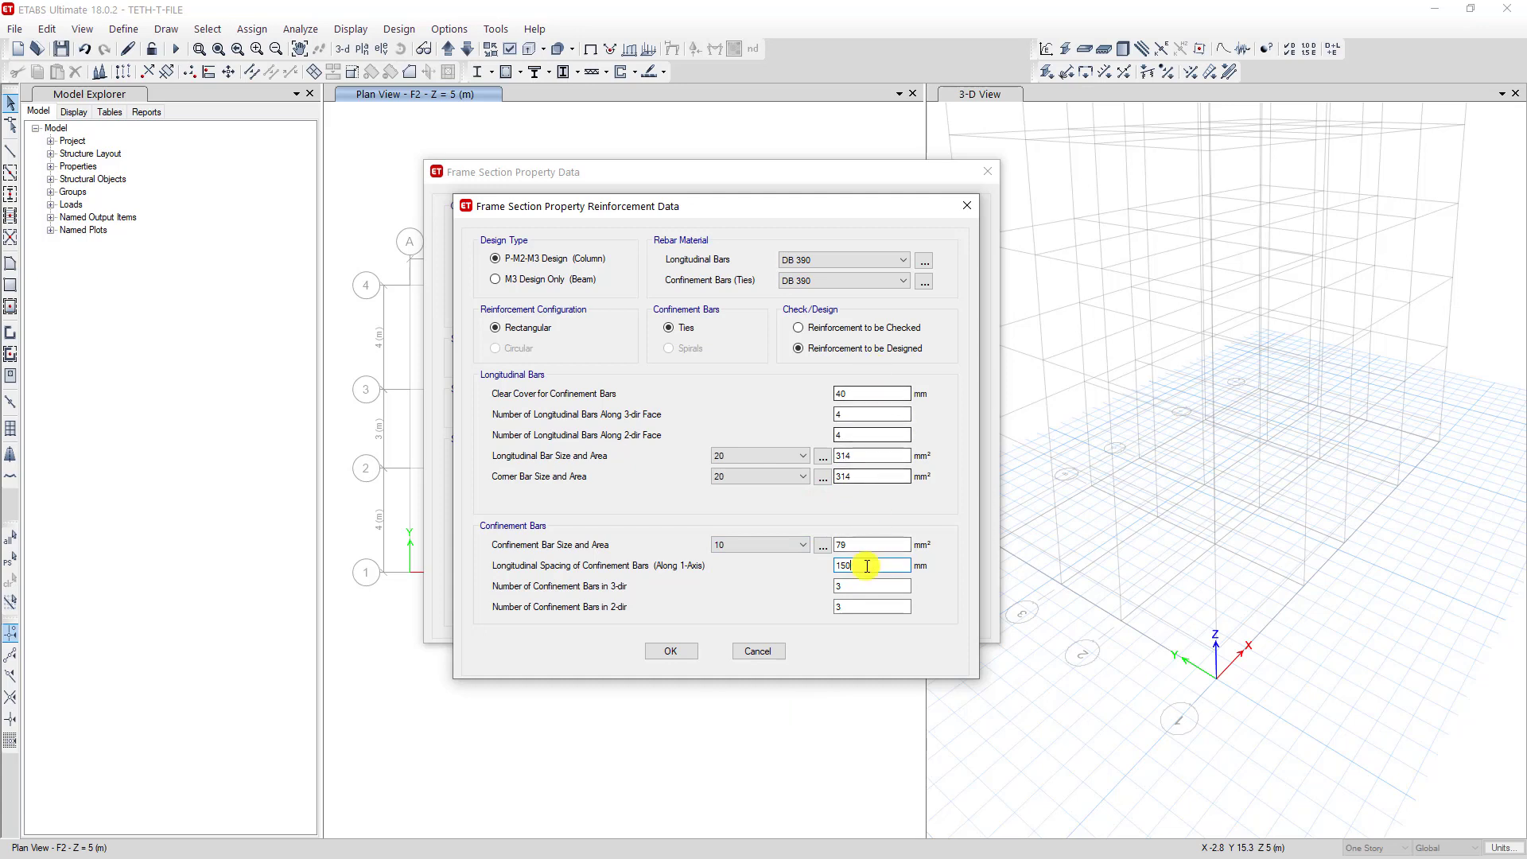
pyautogui.doubleClick(852, 587)
pyautogui.write('2')
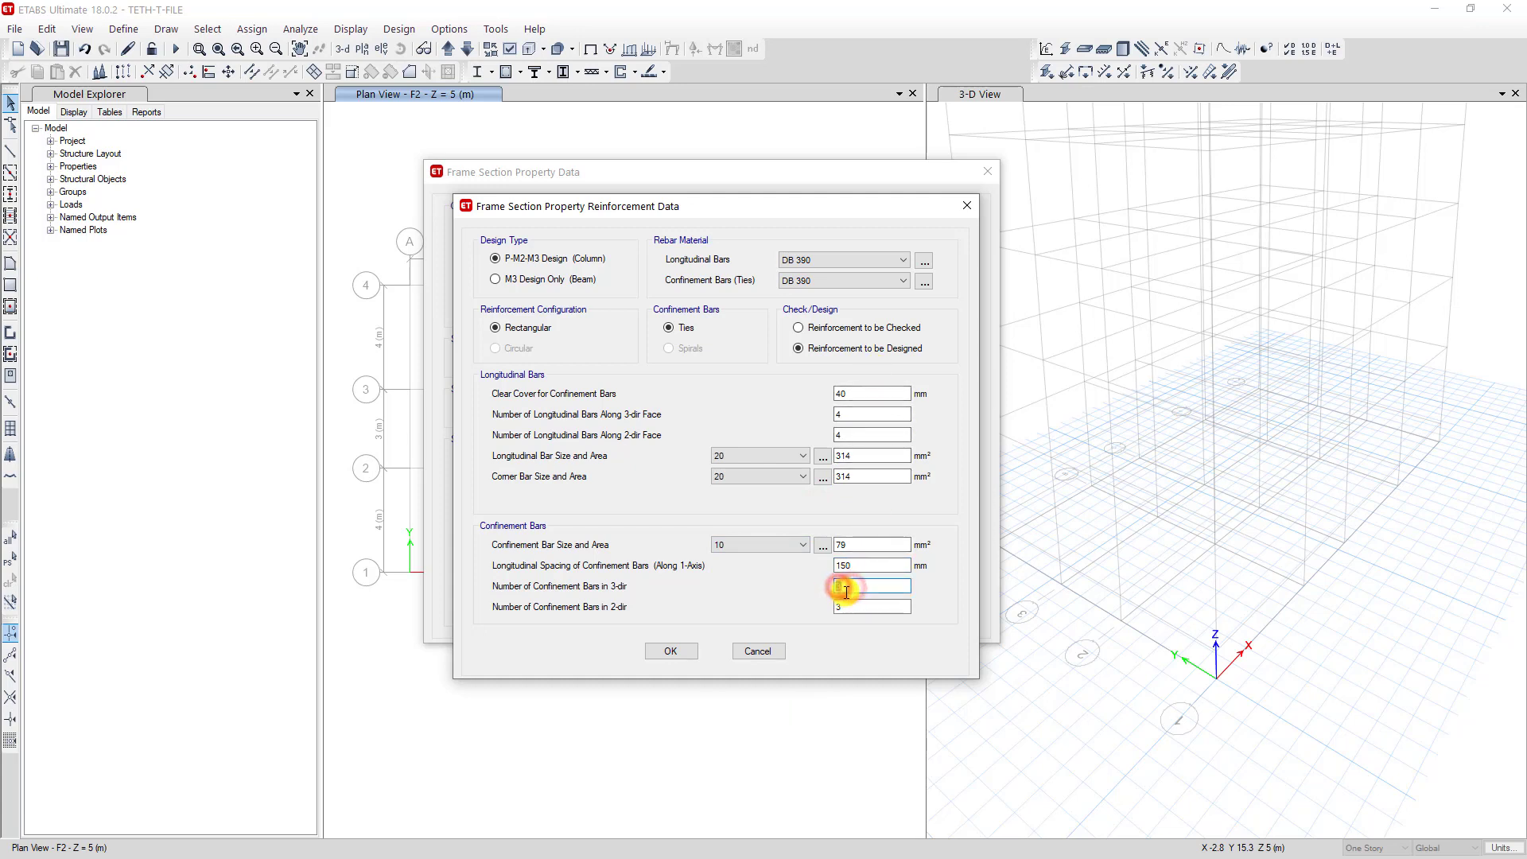
pyautogui.doubleClick(843, 609)
pyautogui.write('2')
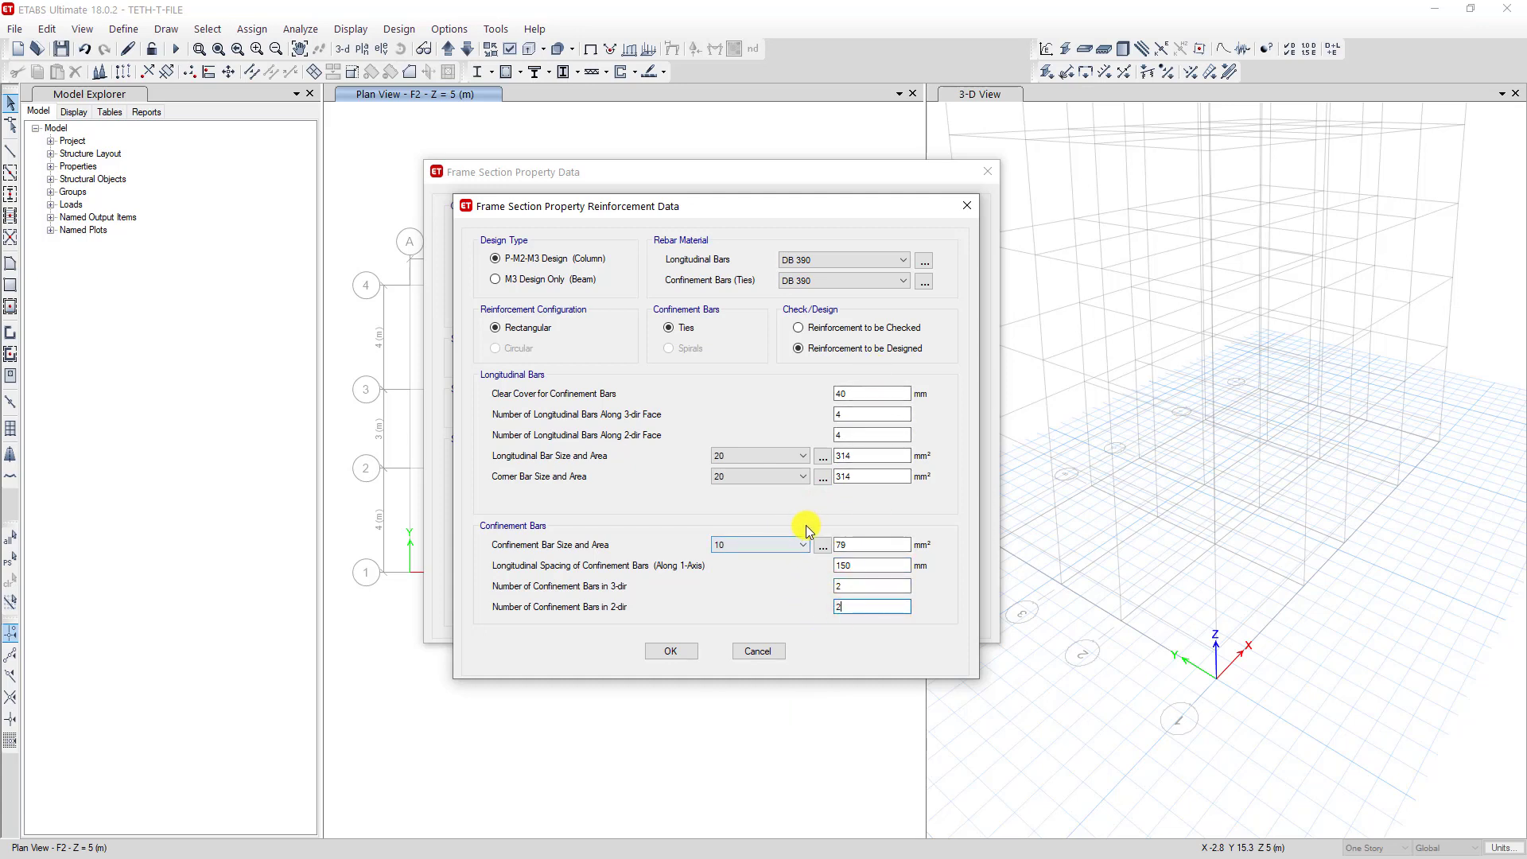
pyautogui.click(676, 649)
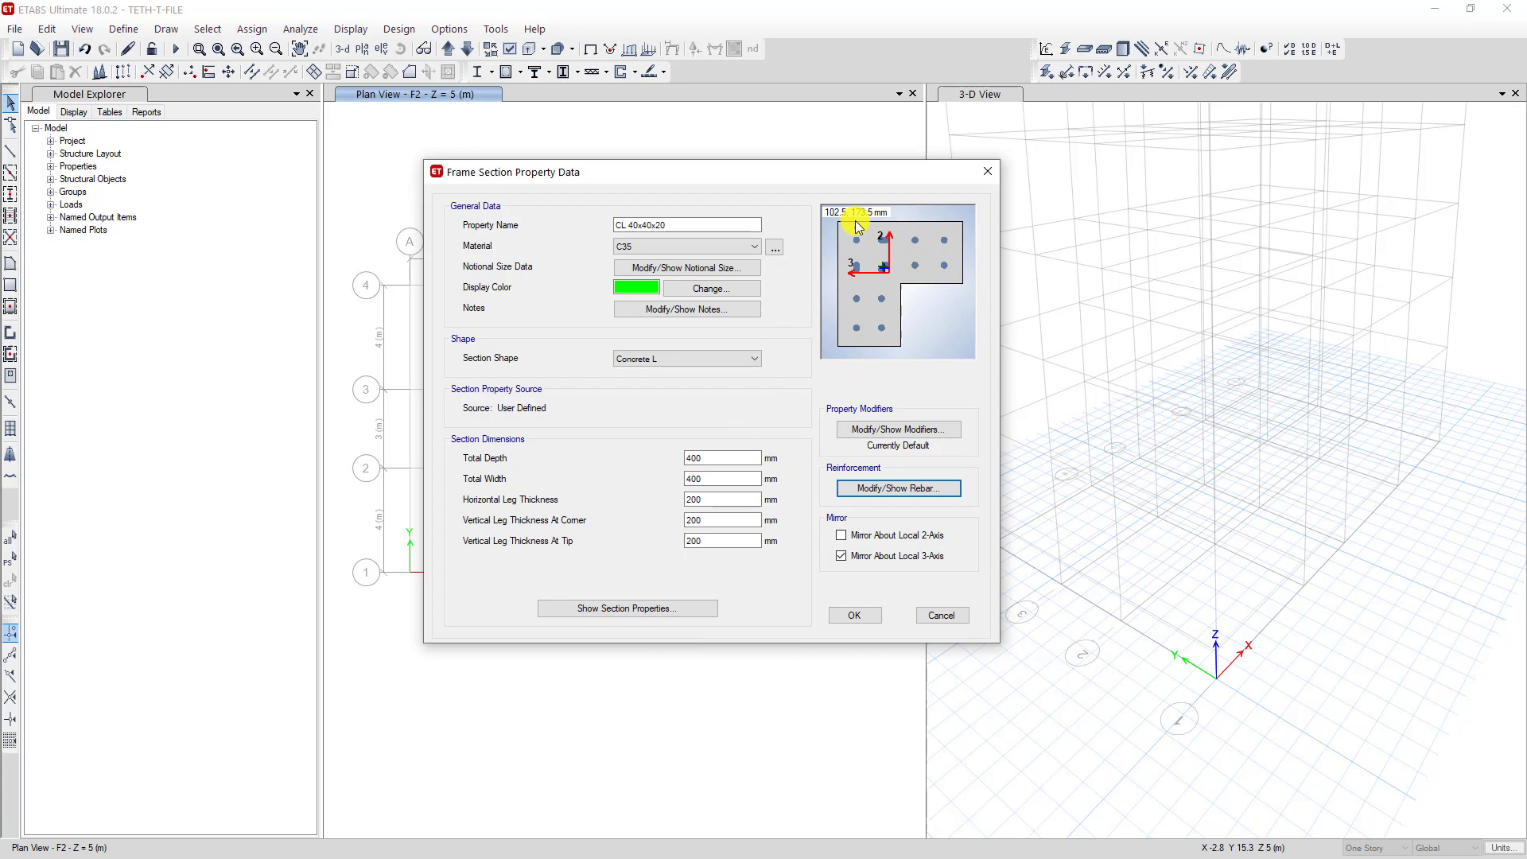
pyautogui.click(857, 615)
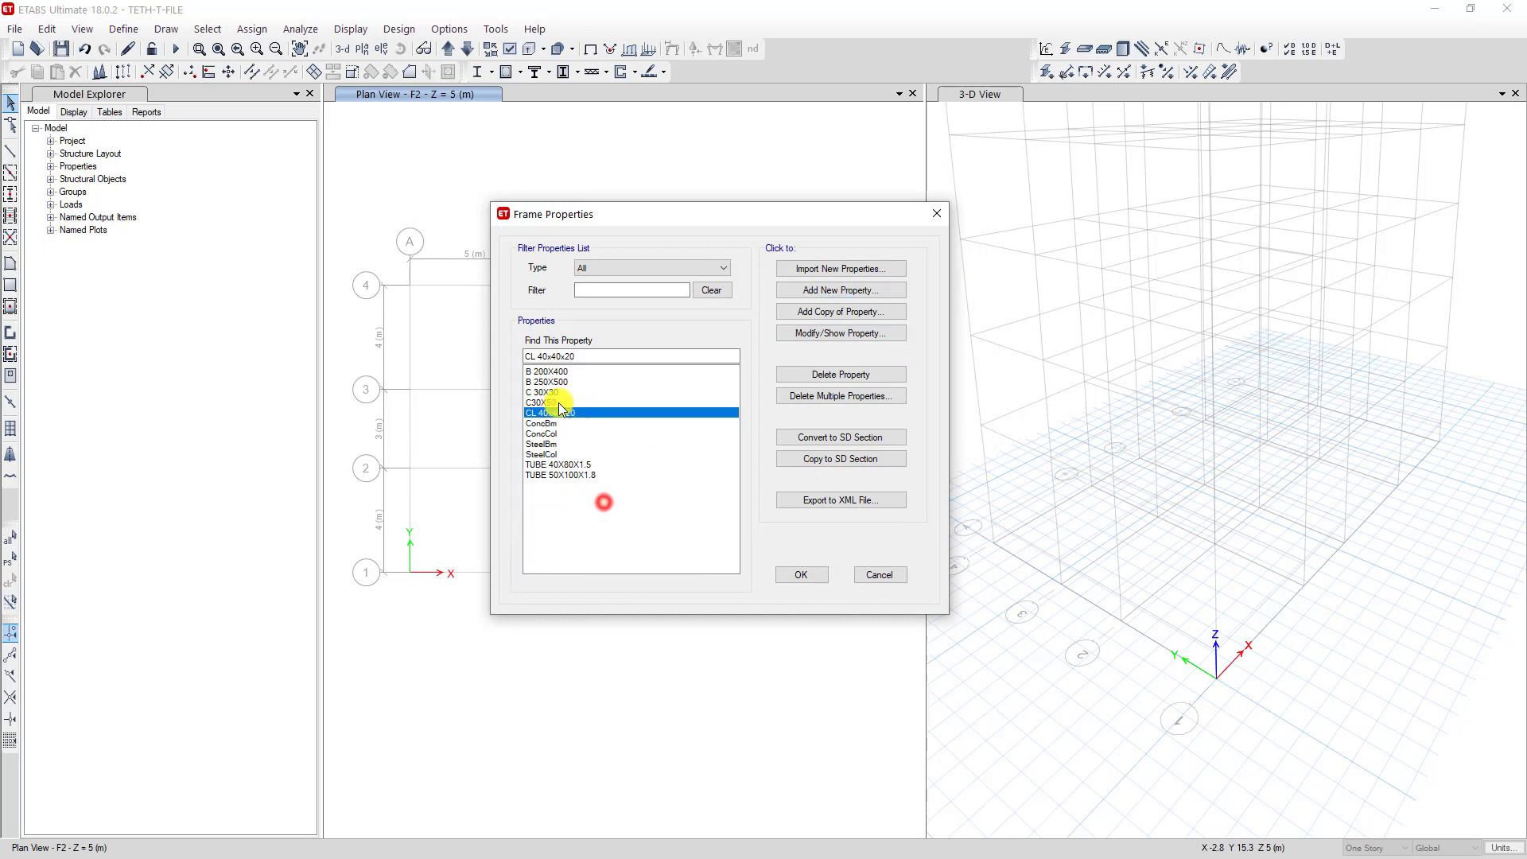
# - Add a copy of the CL 40x40x20 section named CL 50x50x20 and set its display color to teal
pyautogui.click(544, 434)
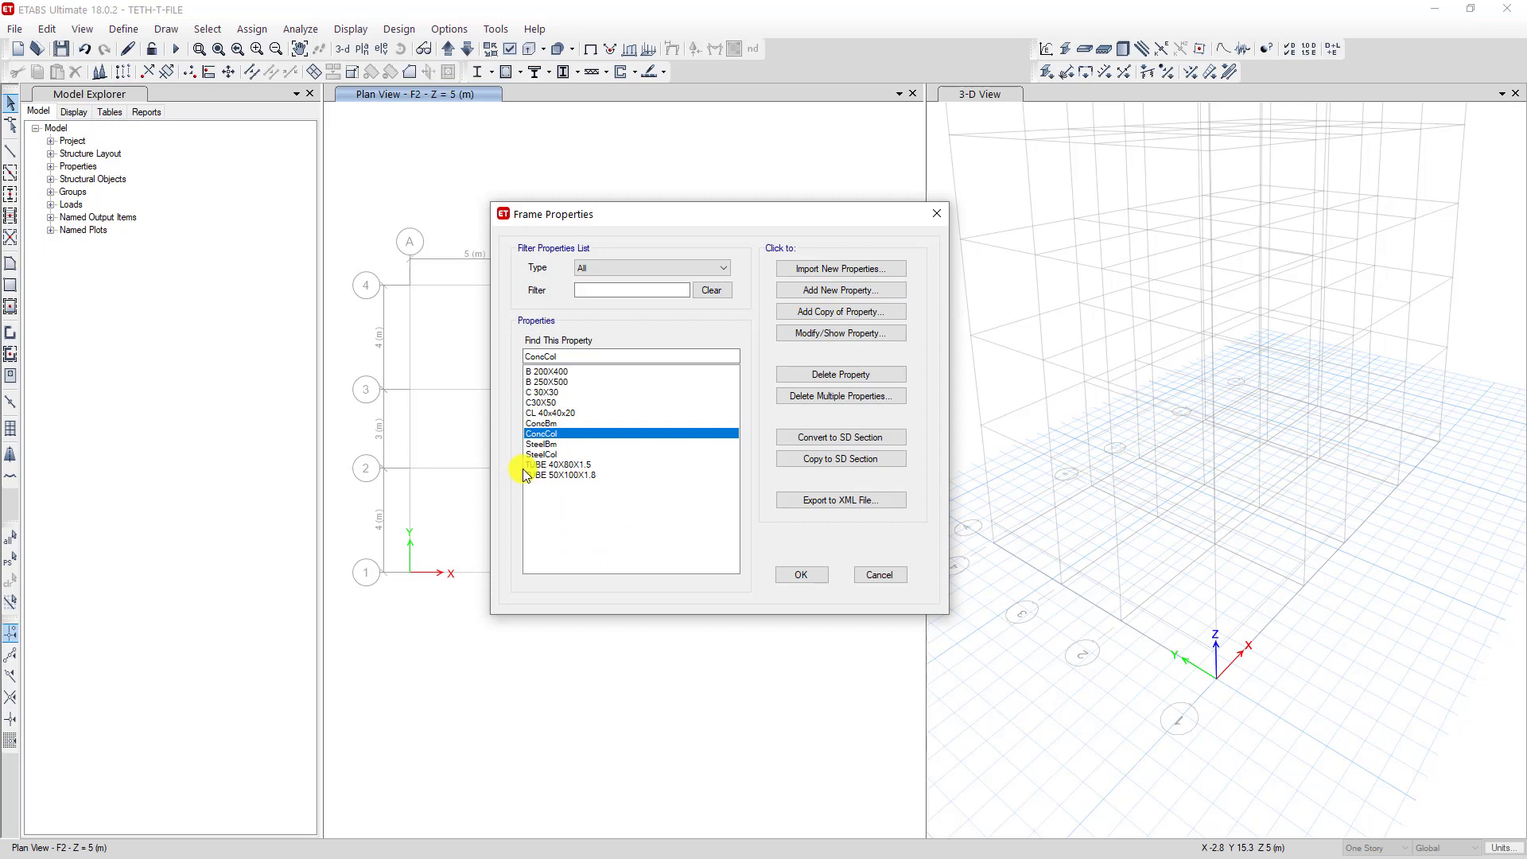
pyautogui.click(559, 413)
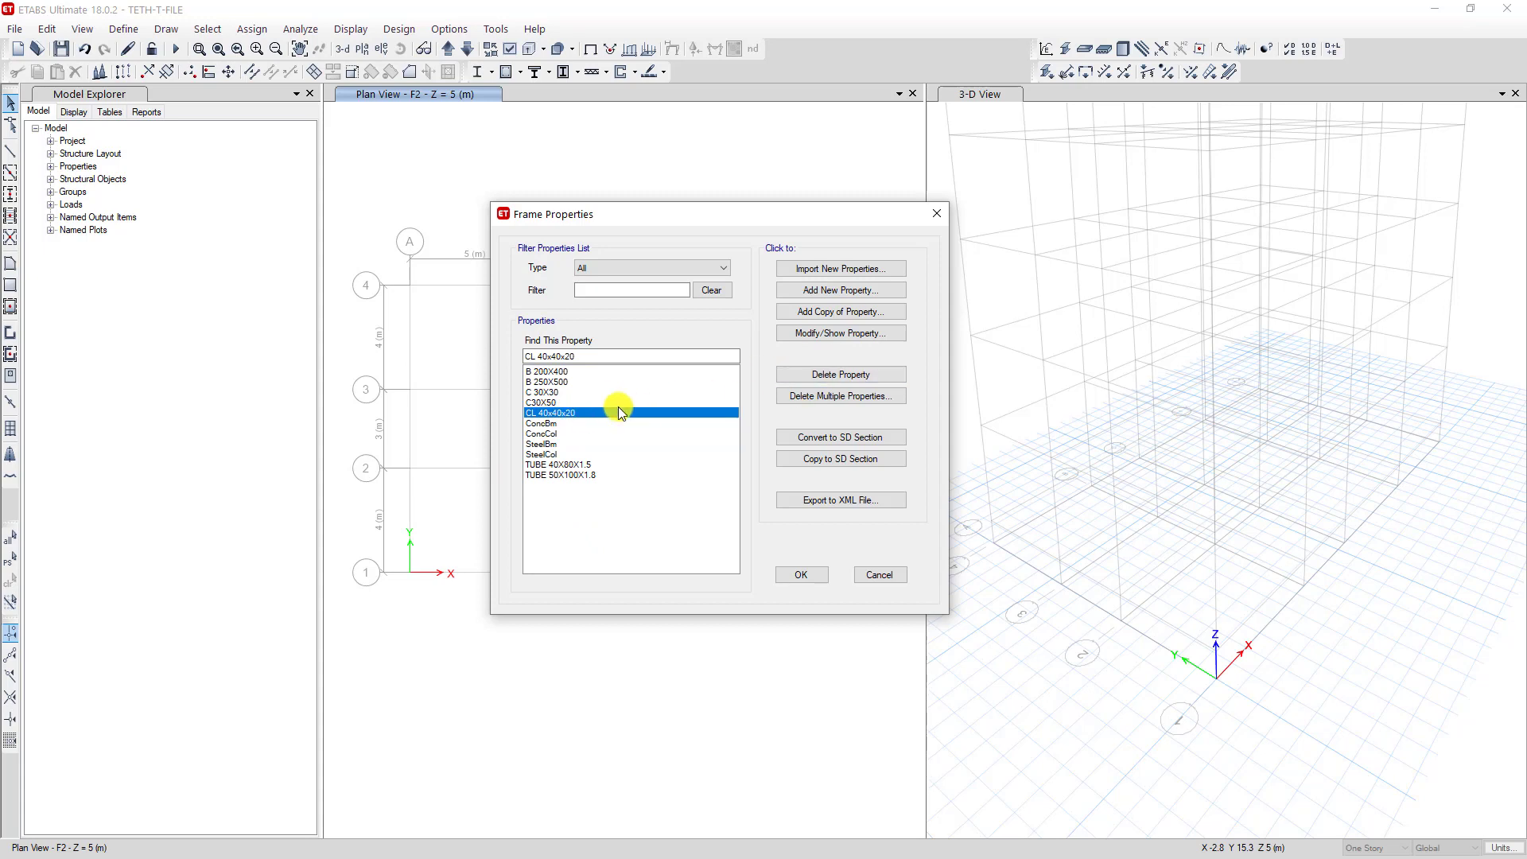
pyautogui.click(872, 315)
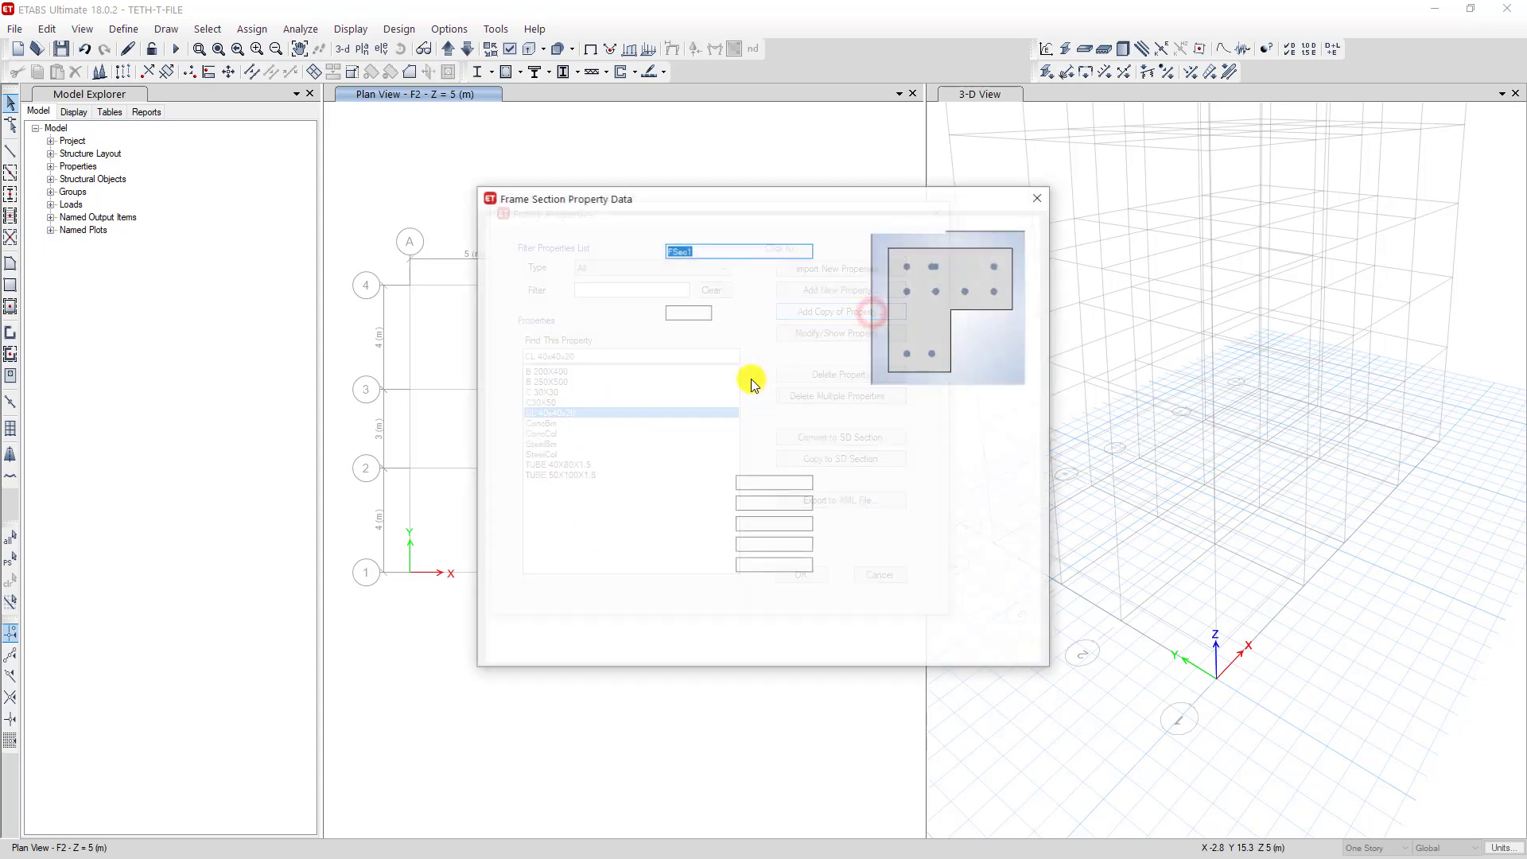
pyautogui.moveTo(773, 197); pyautogui.dragTo(1058, 220)
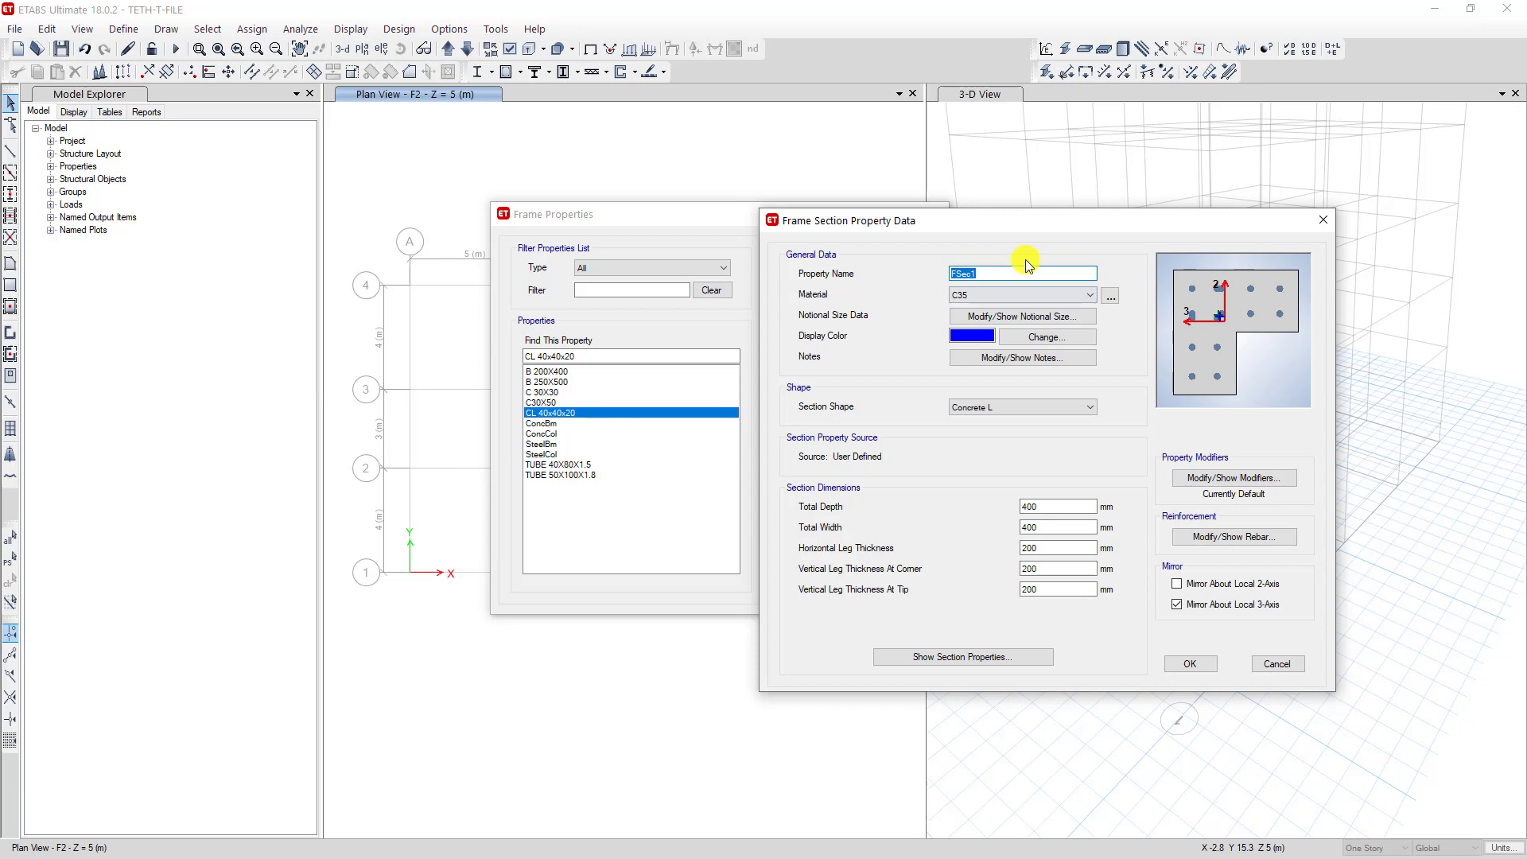
pyautogui.moveTo(1055, 220); pyautogui.dragTo(1004, 210)
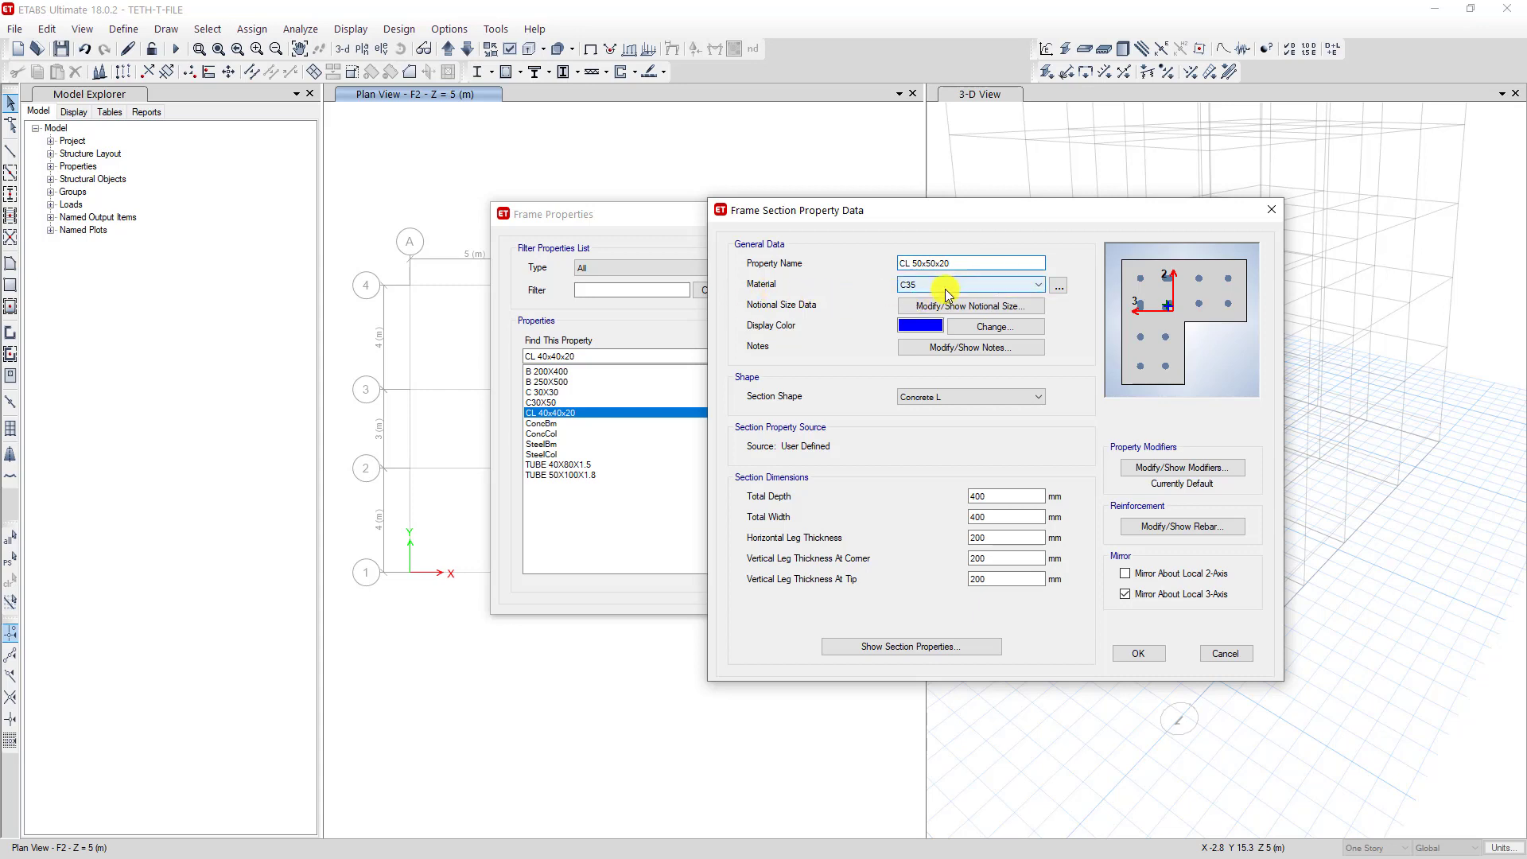
pyautogui.click(927, 326)
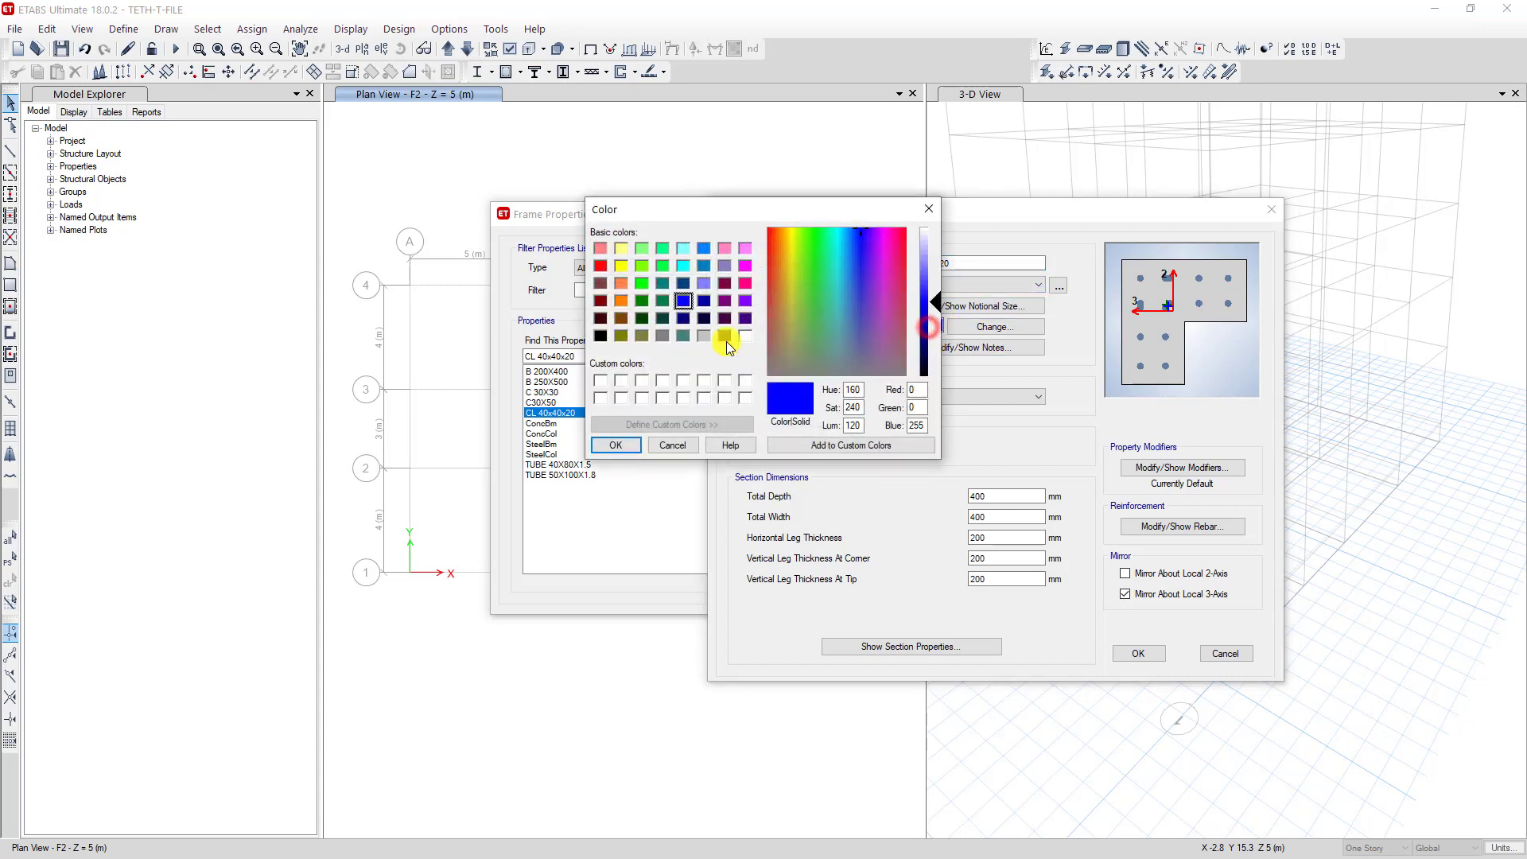
pyautogui.click(663, 283)
pyautogui.click(624, 445)
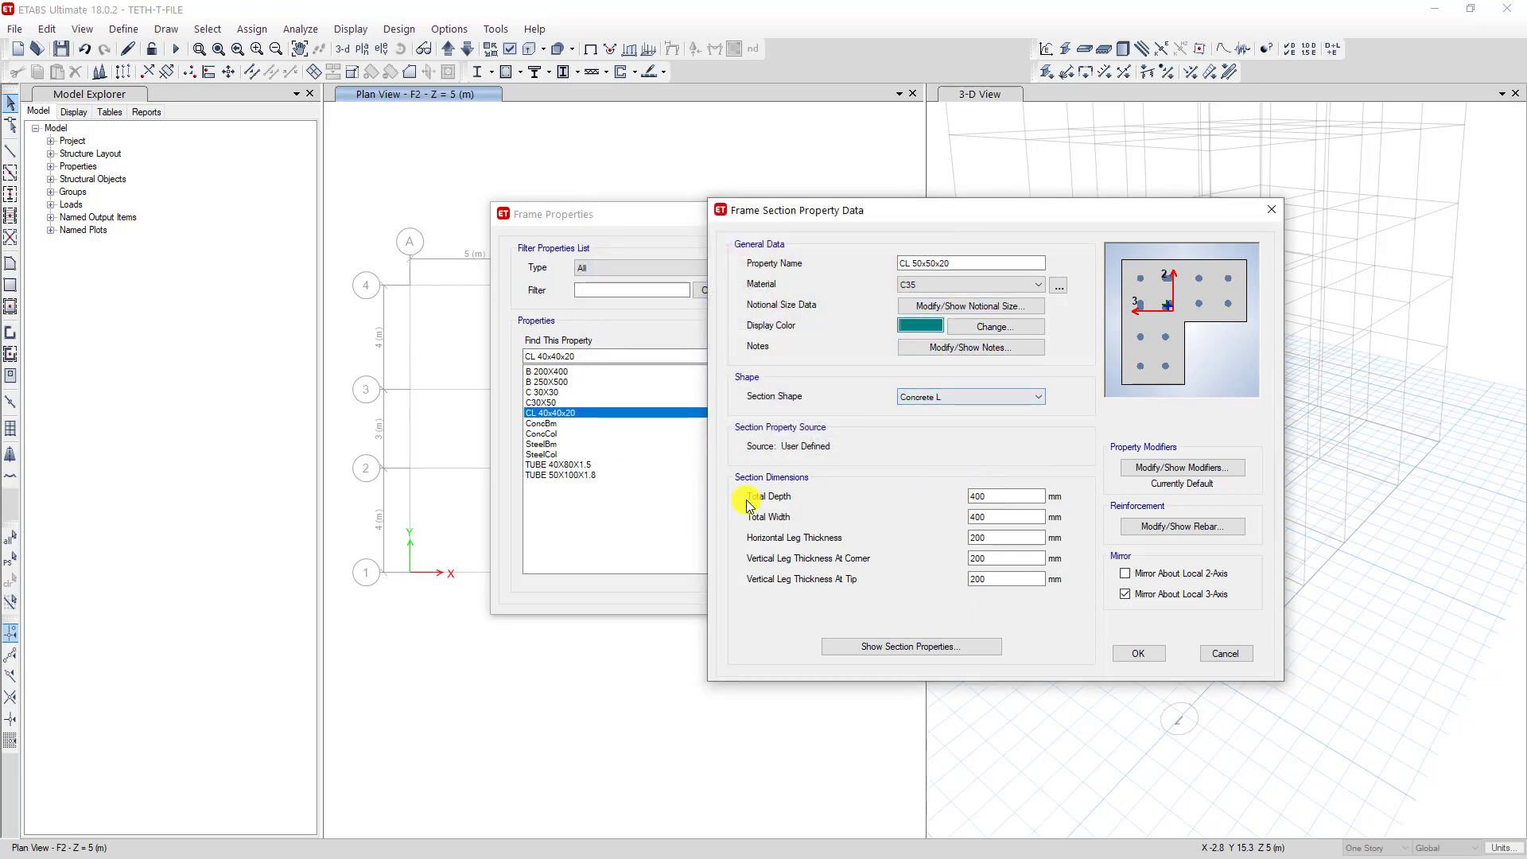
# - Set the CL 50x50x20 section's total depth and total width to 500 mm, keeping all leg thicknesses at 200 mm
pyautogui.doubleClick(992, 495)
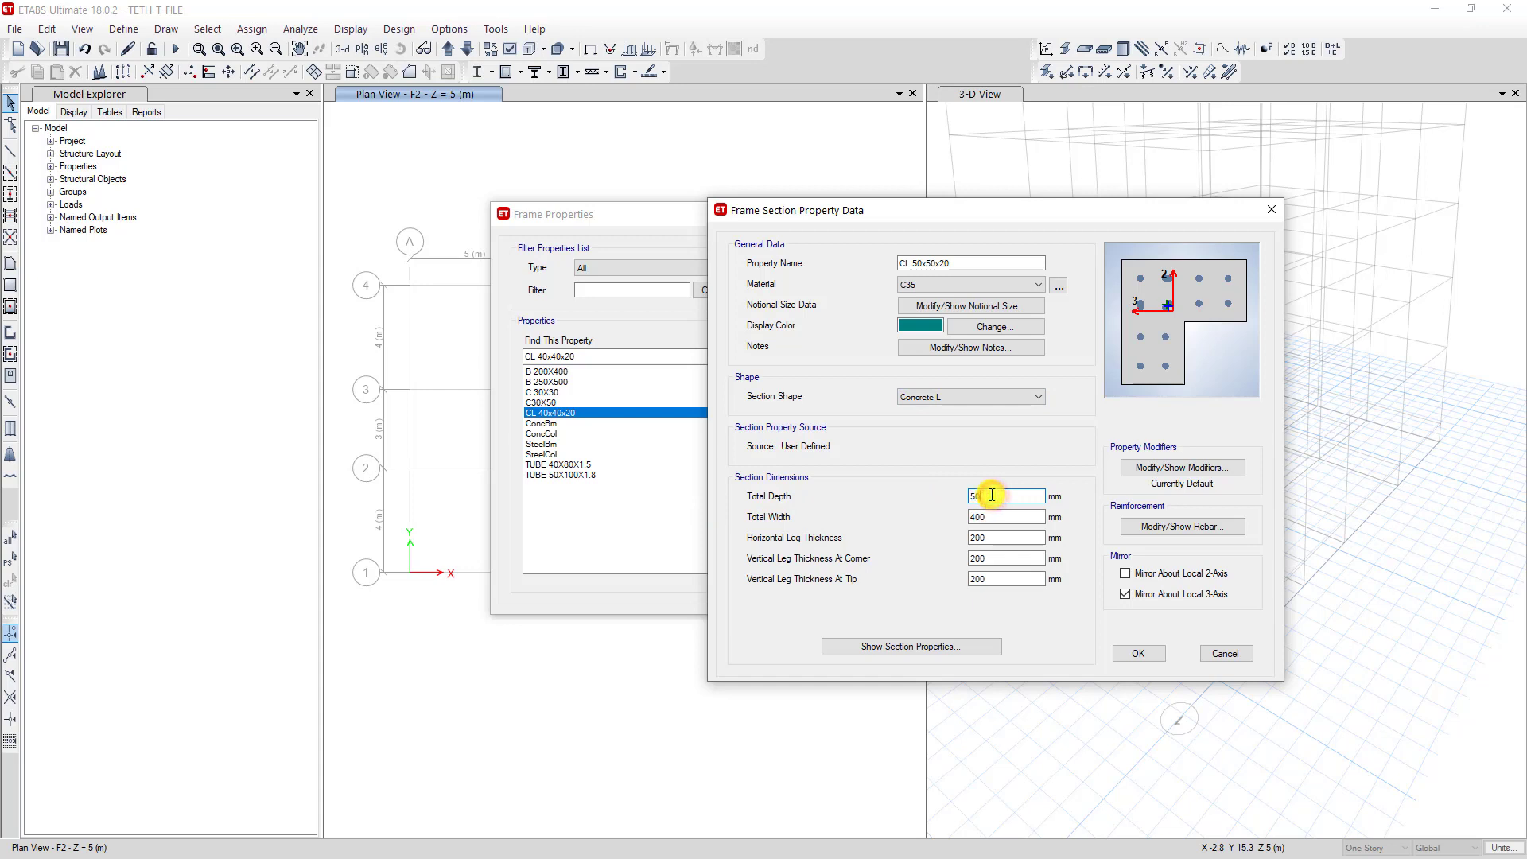
pyautogui.write('500')
pyautogui.doubleClick(993, 517)
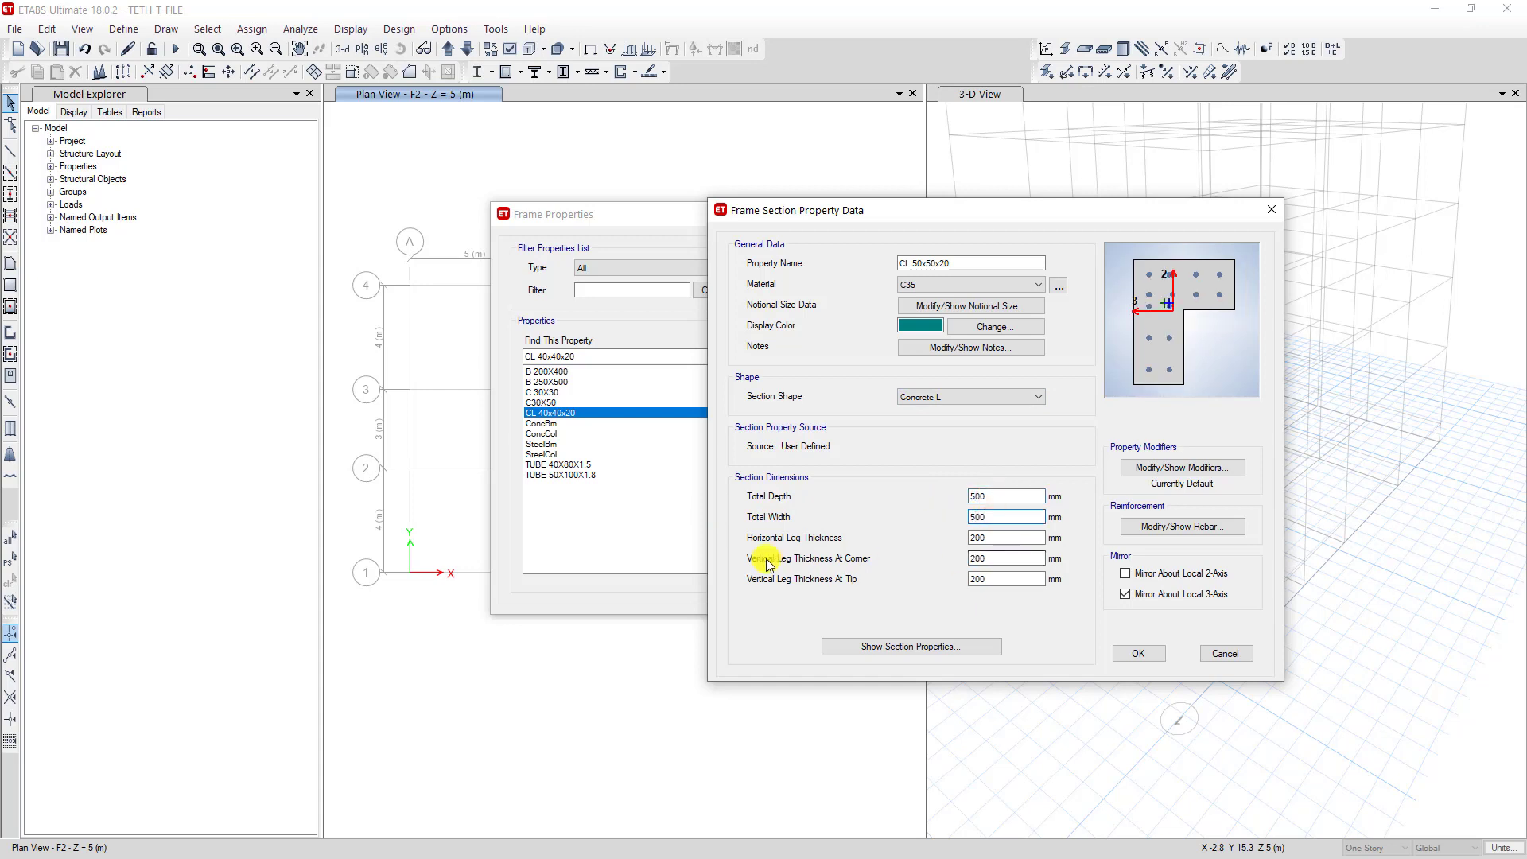
pyautogui.click(999, 538)
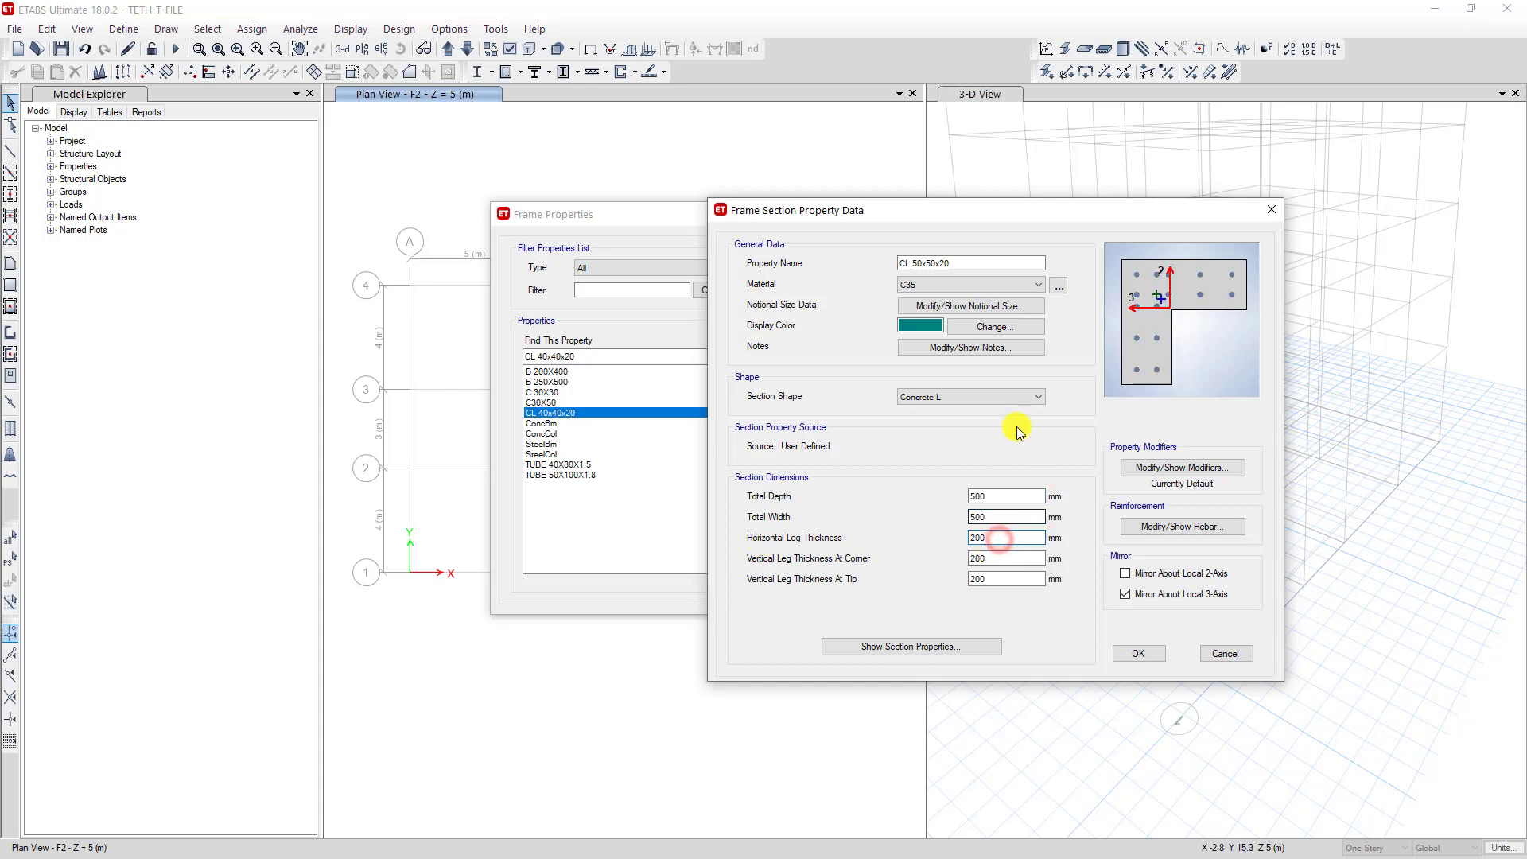
pyautogui.click(987, 575)
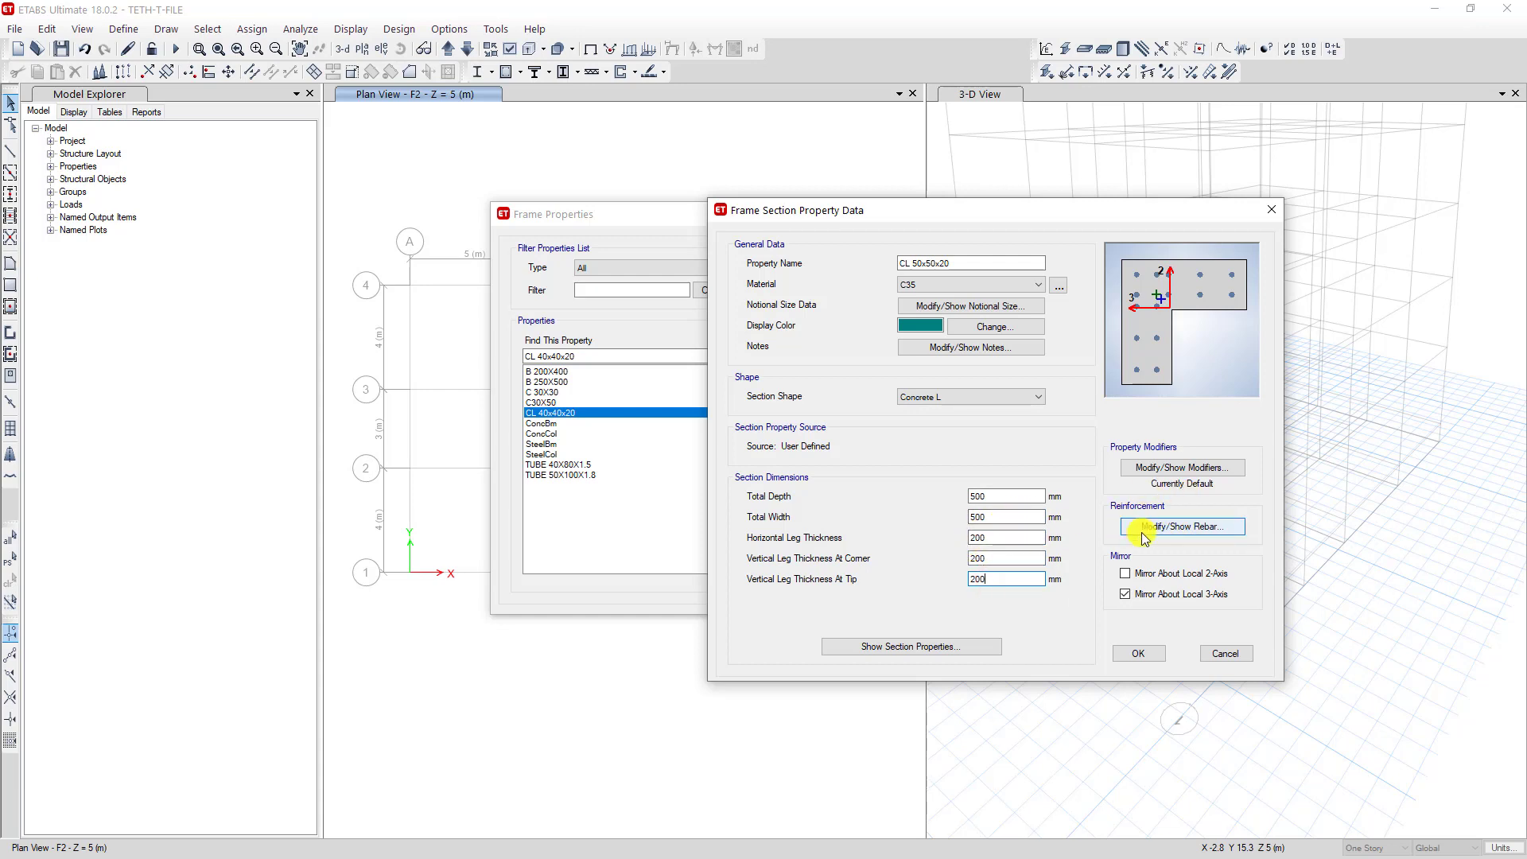
# - Accept the copied reinforcement data for CL 50x50x20 and save the frame property definitions
pyautogui.click(1177, 529)
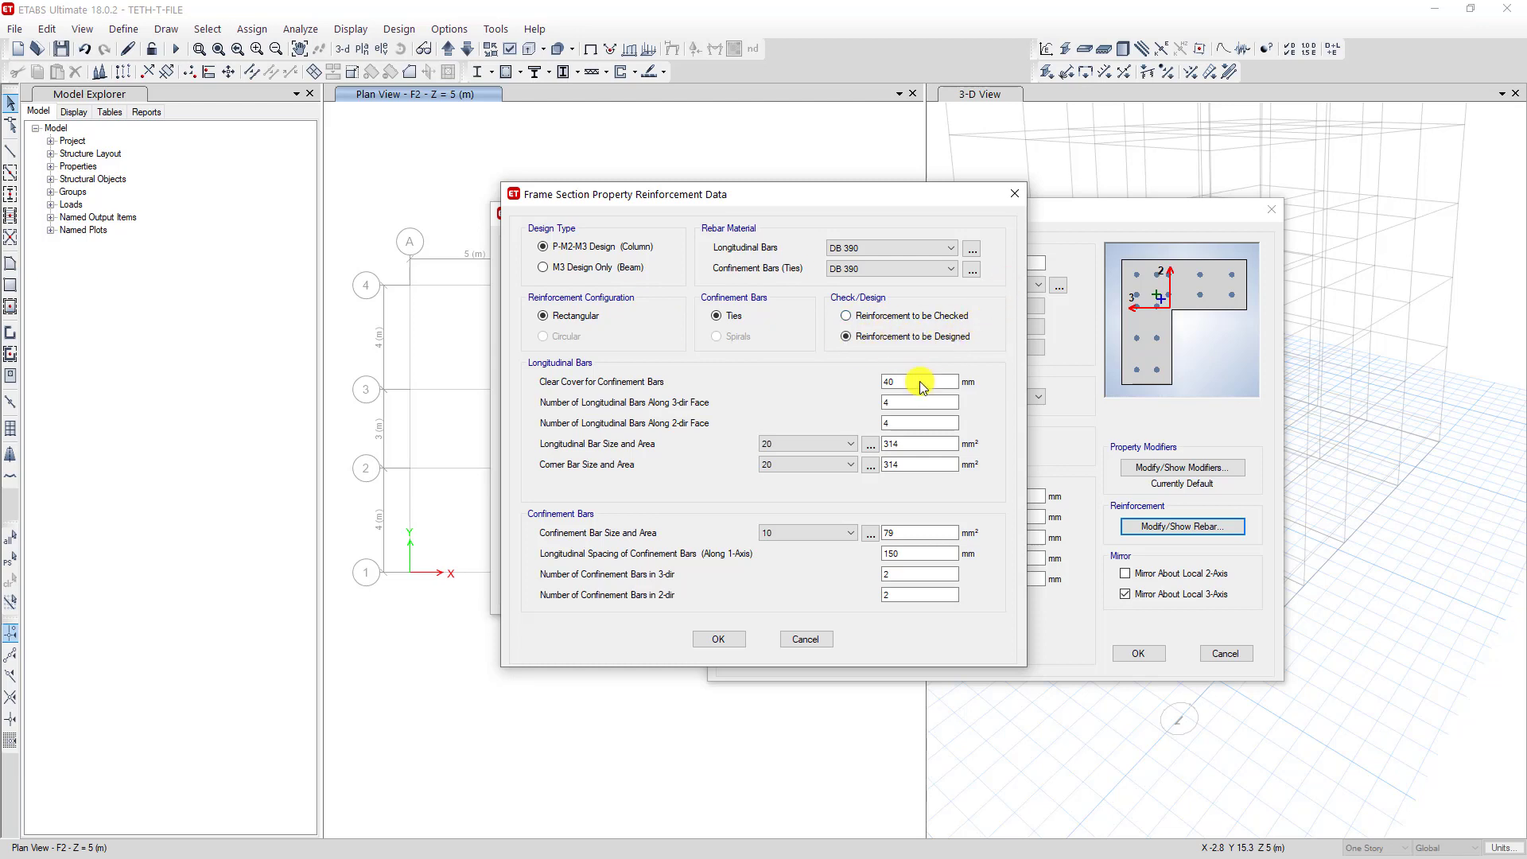
pyautogui.doubleClick(893, 575)
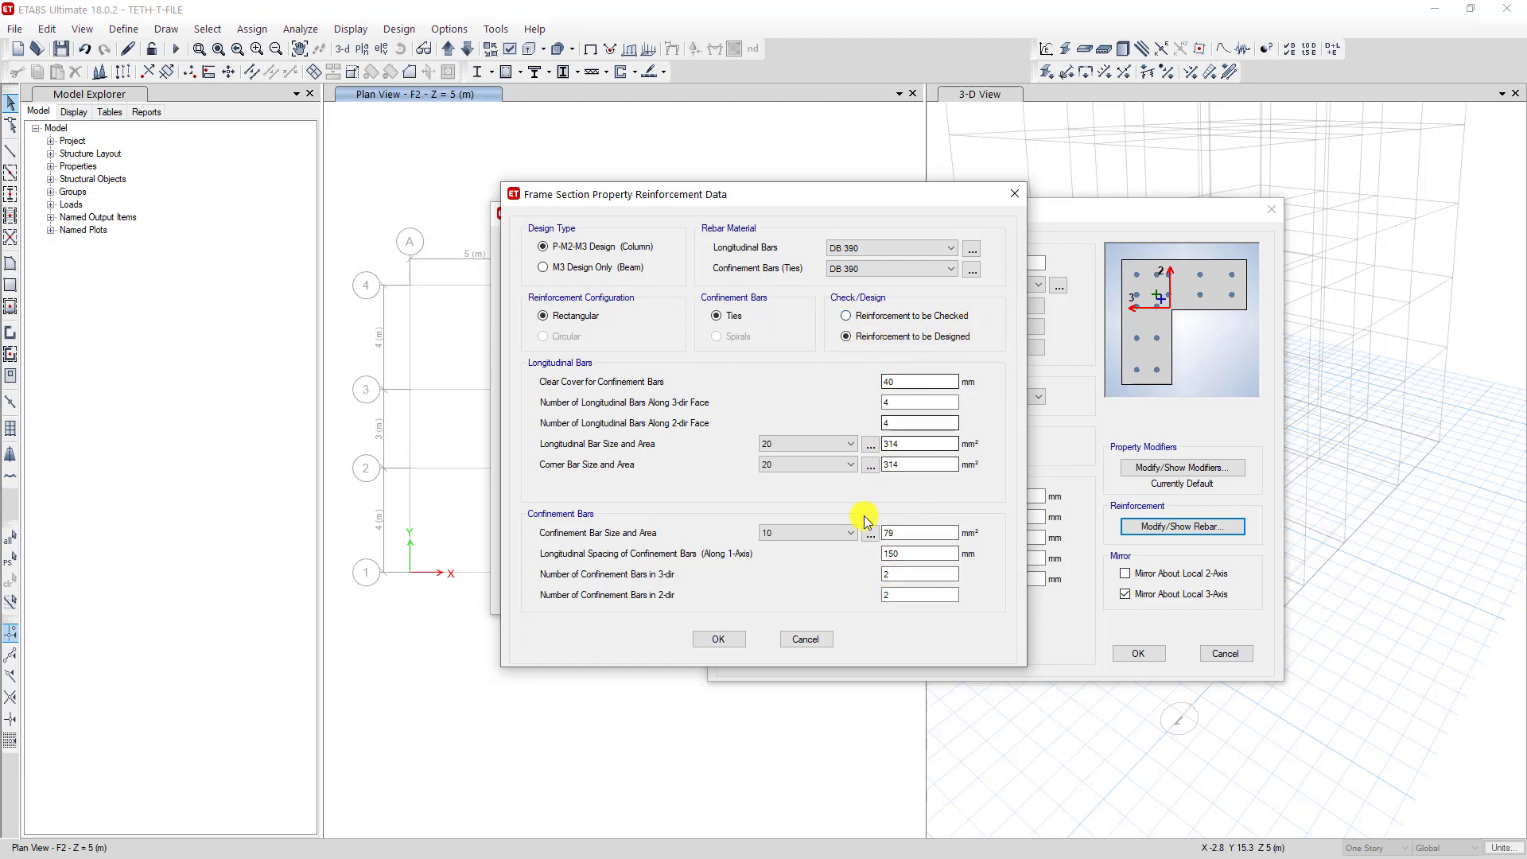
pyautogui.click(719, 640)
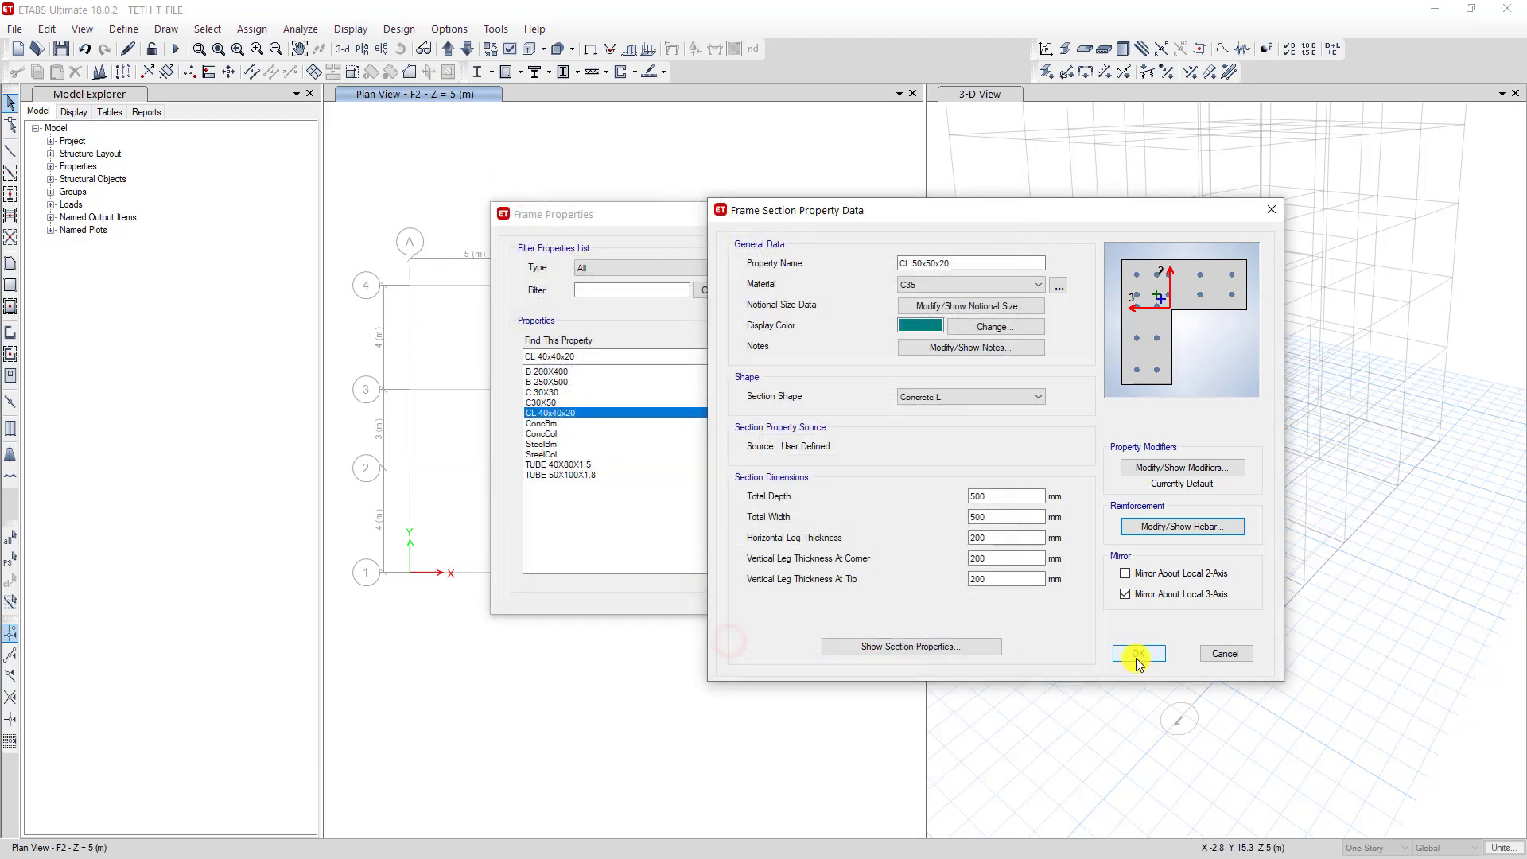
pyautogui.click(1138, 652)
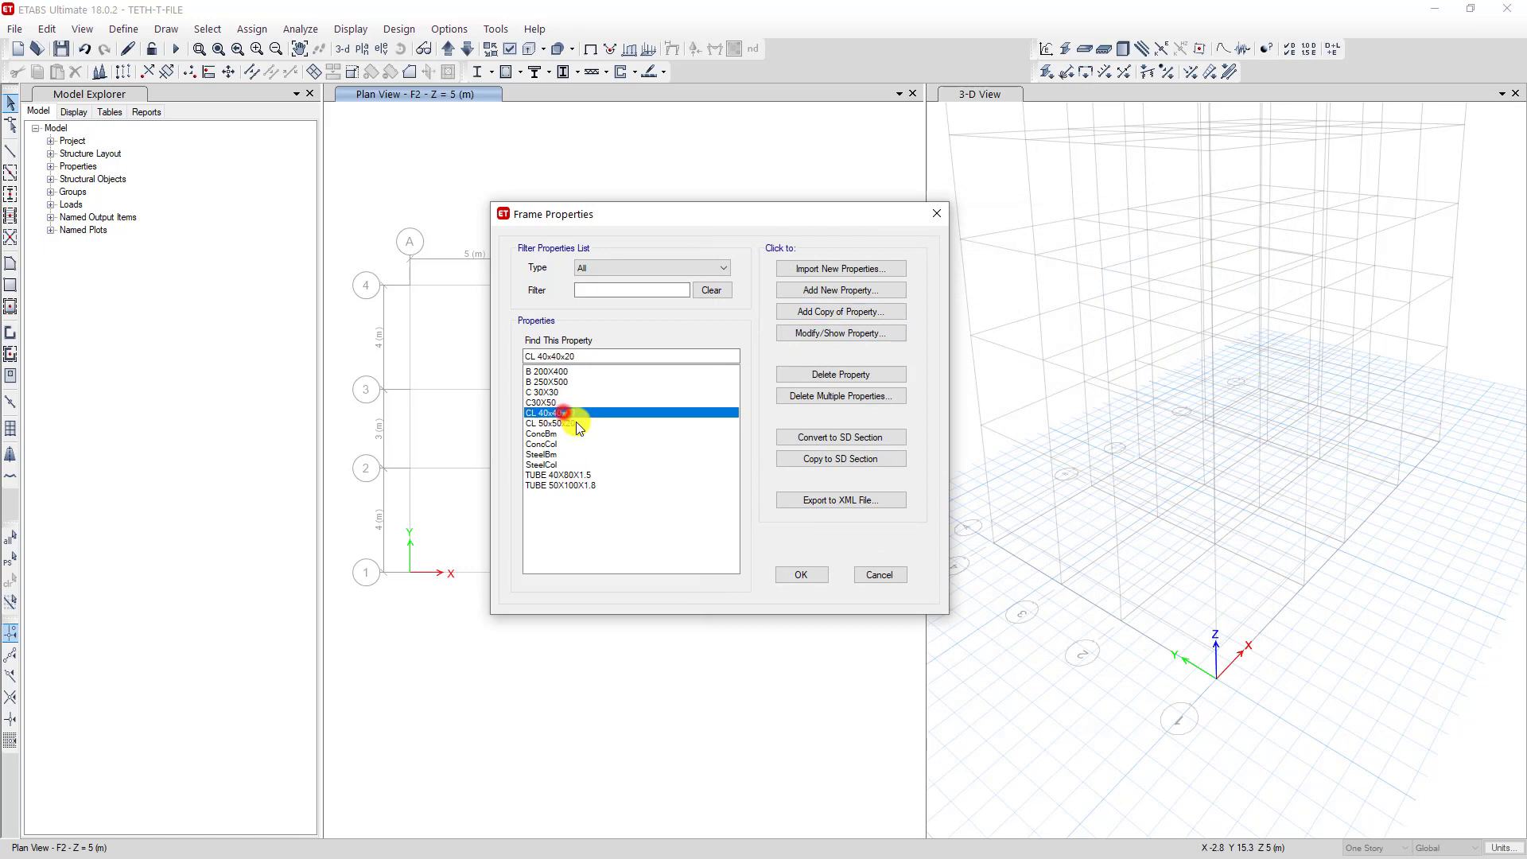
pyautogui.click(572, 403)
pyautogui.click(578, 412)
pyautogui.click(808, 579)
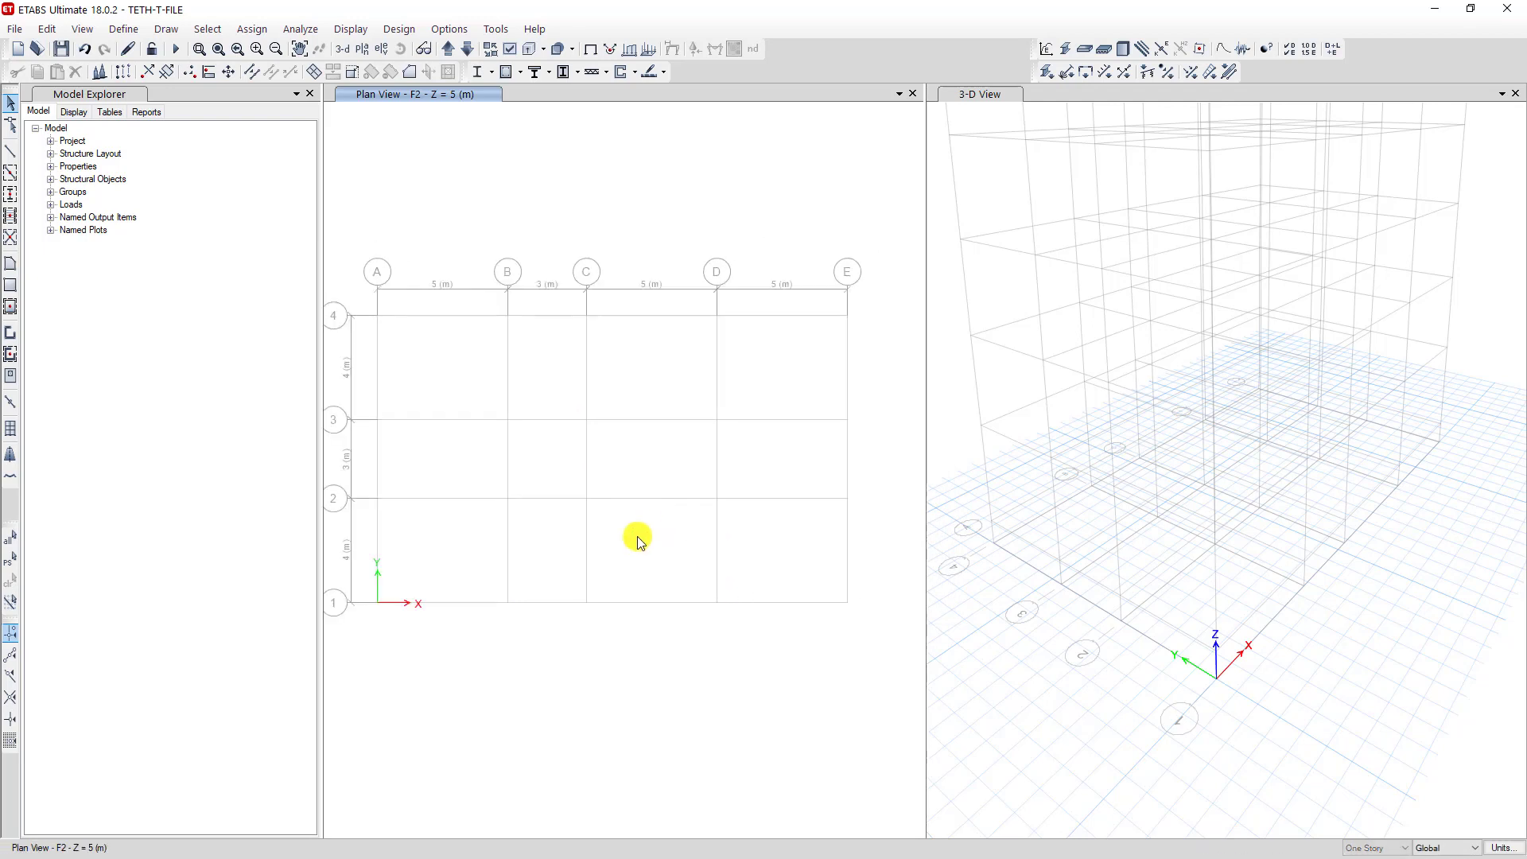
pyautogui.click(657, 516)
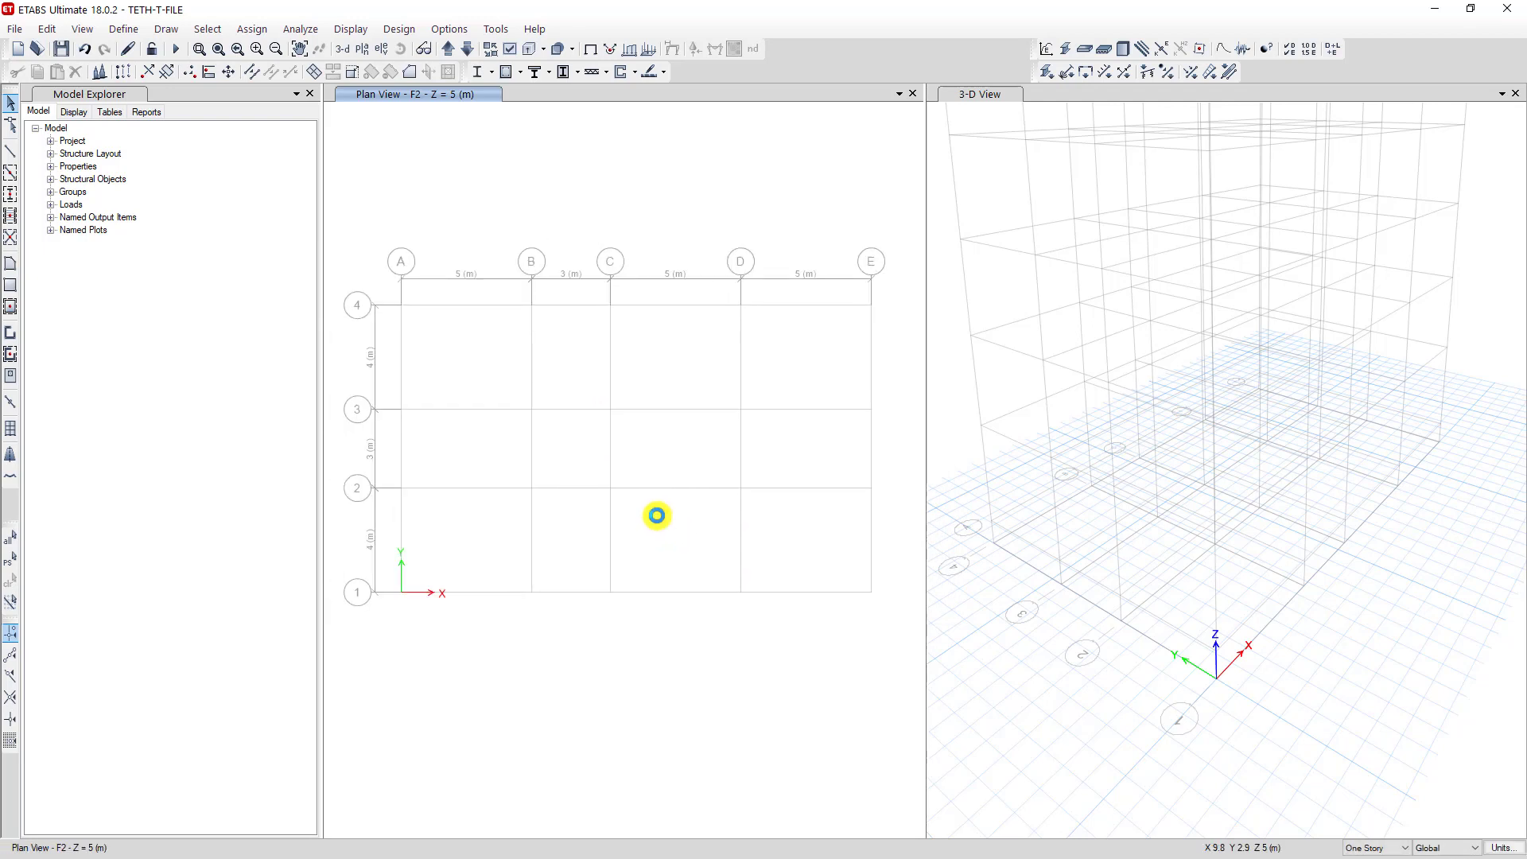
pyautogui.click(528, 504)
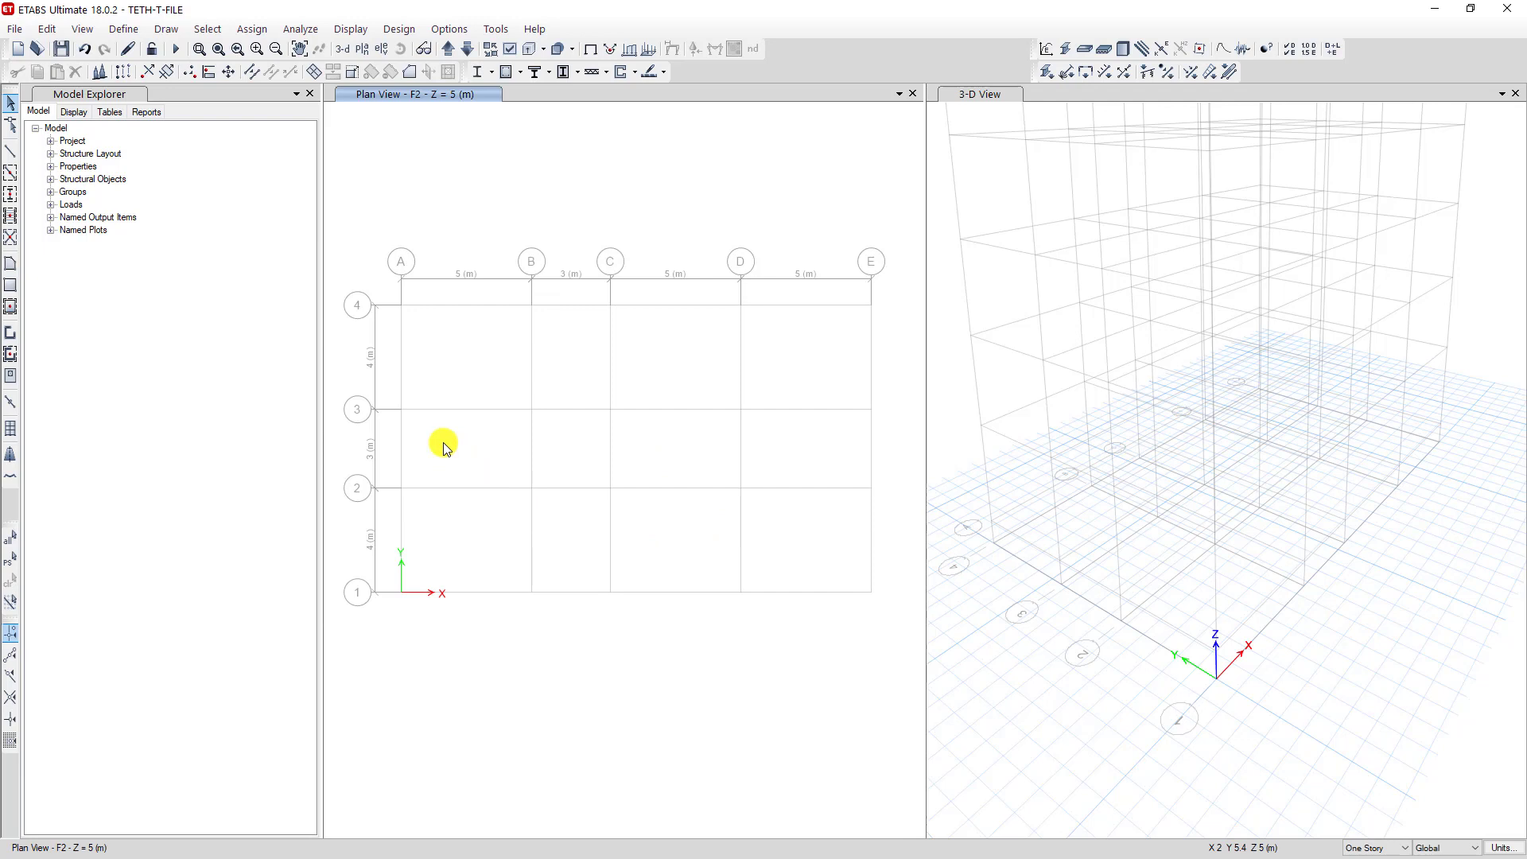
pyautogui.moveTo(689, 522); pyautogui.dragTo(695, 498, button='middle')
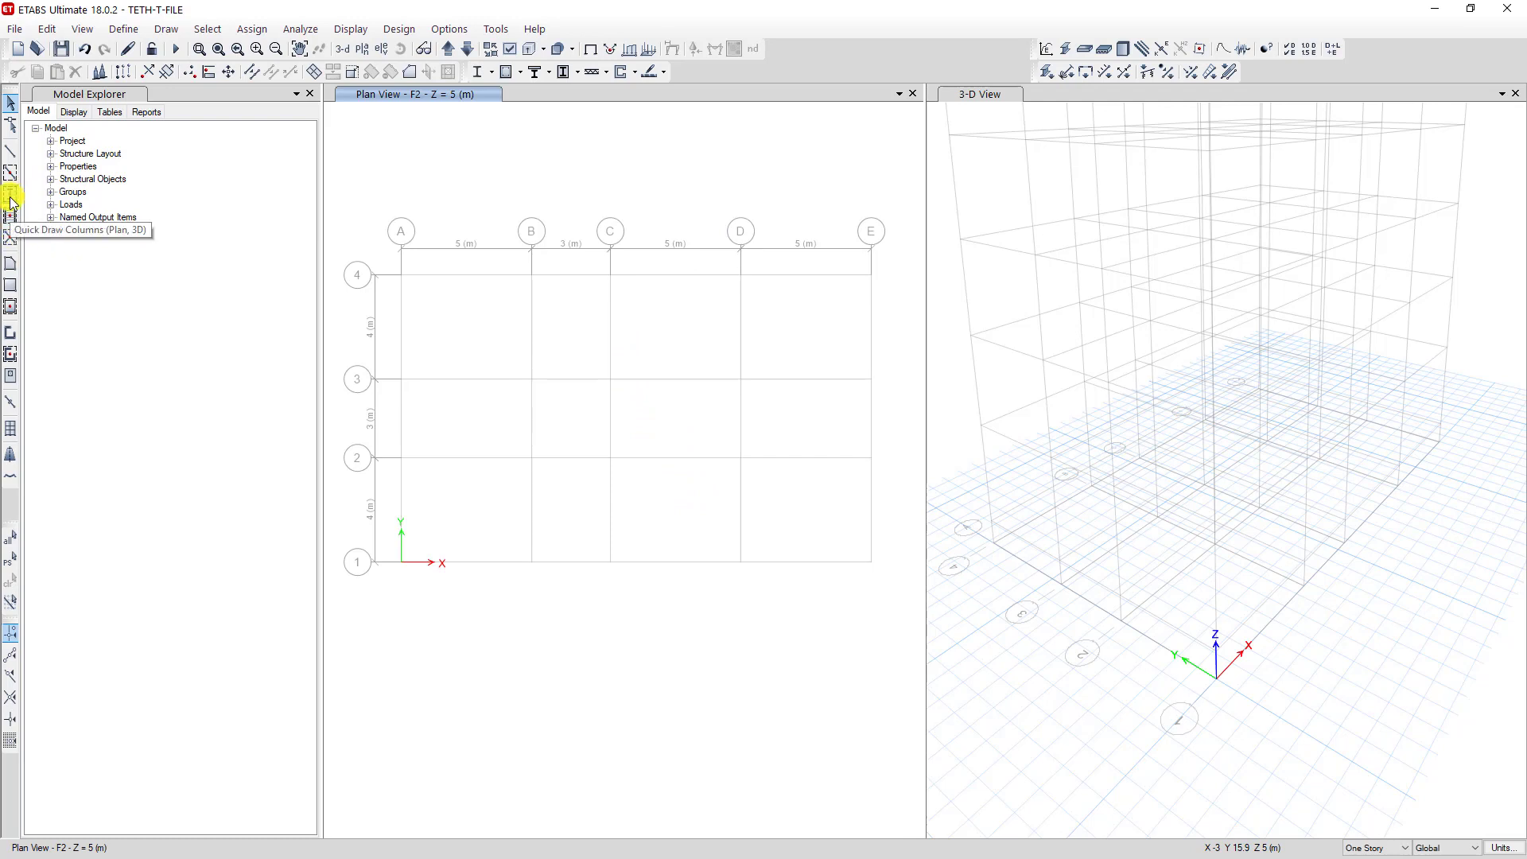
pyautogui.click(653, 172)
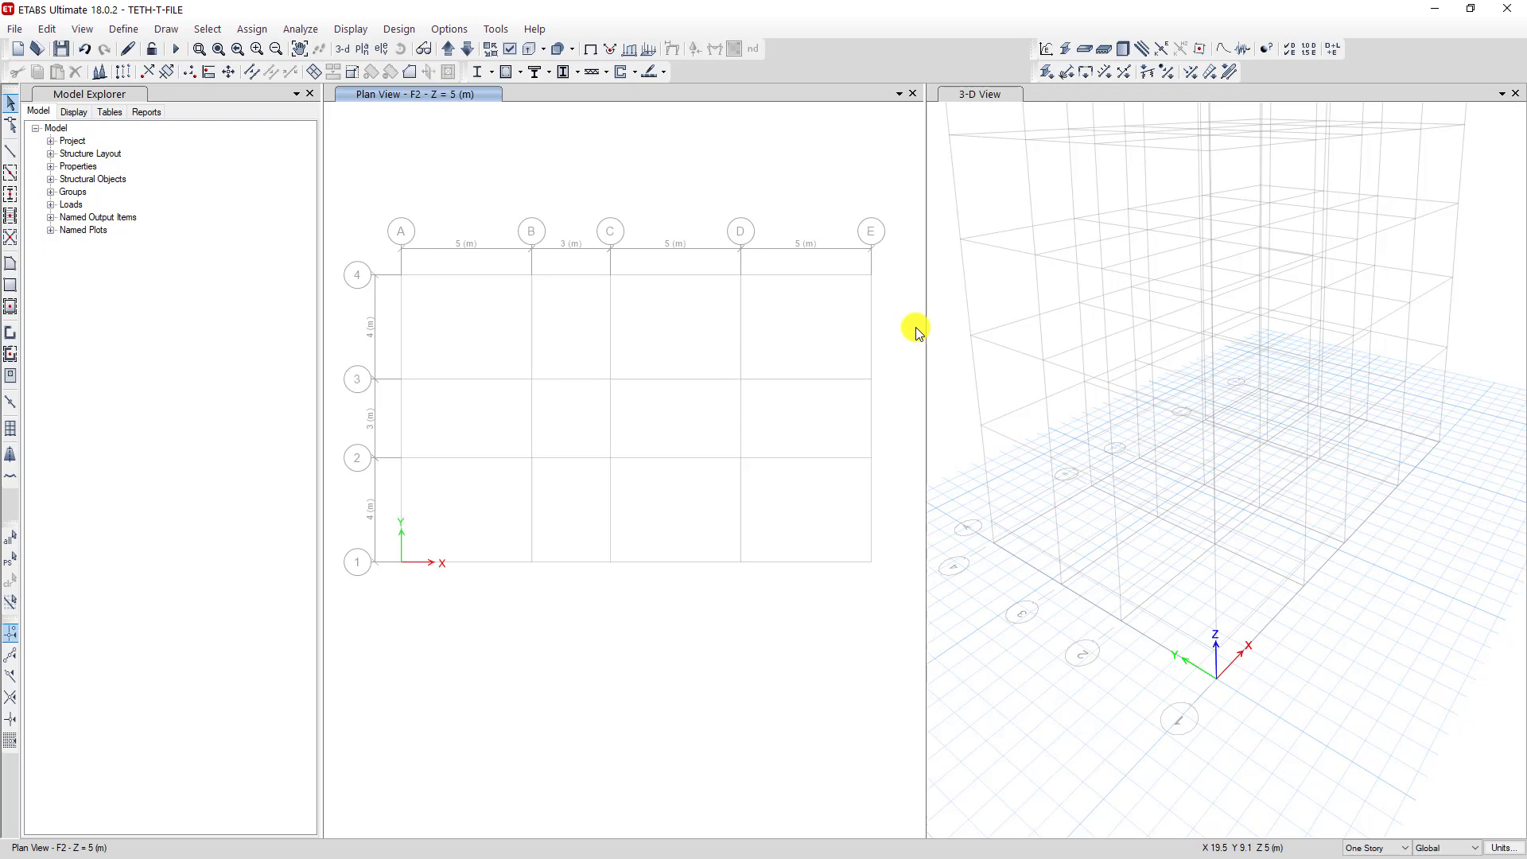
# - Close the 3-D view so that the F2 plan view fills the workspace
pyautogui.keyDown('shift'); pyautogui.moveTo(1114, 290); pyautogui.dragTo(1467, 137, button='middle'); pyautogui.keyUp('shift')
pyautogui.click(1515, 93)
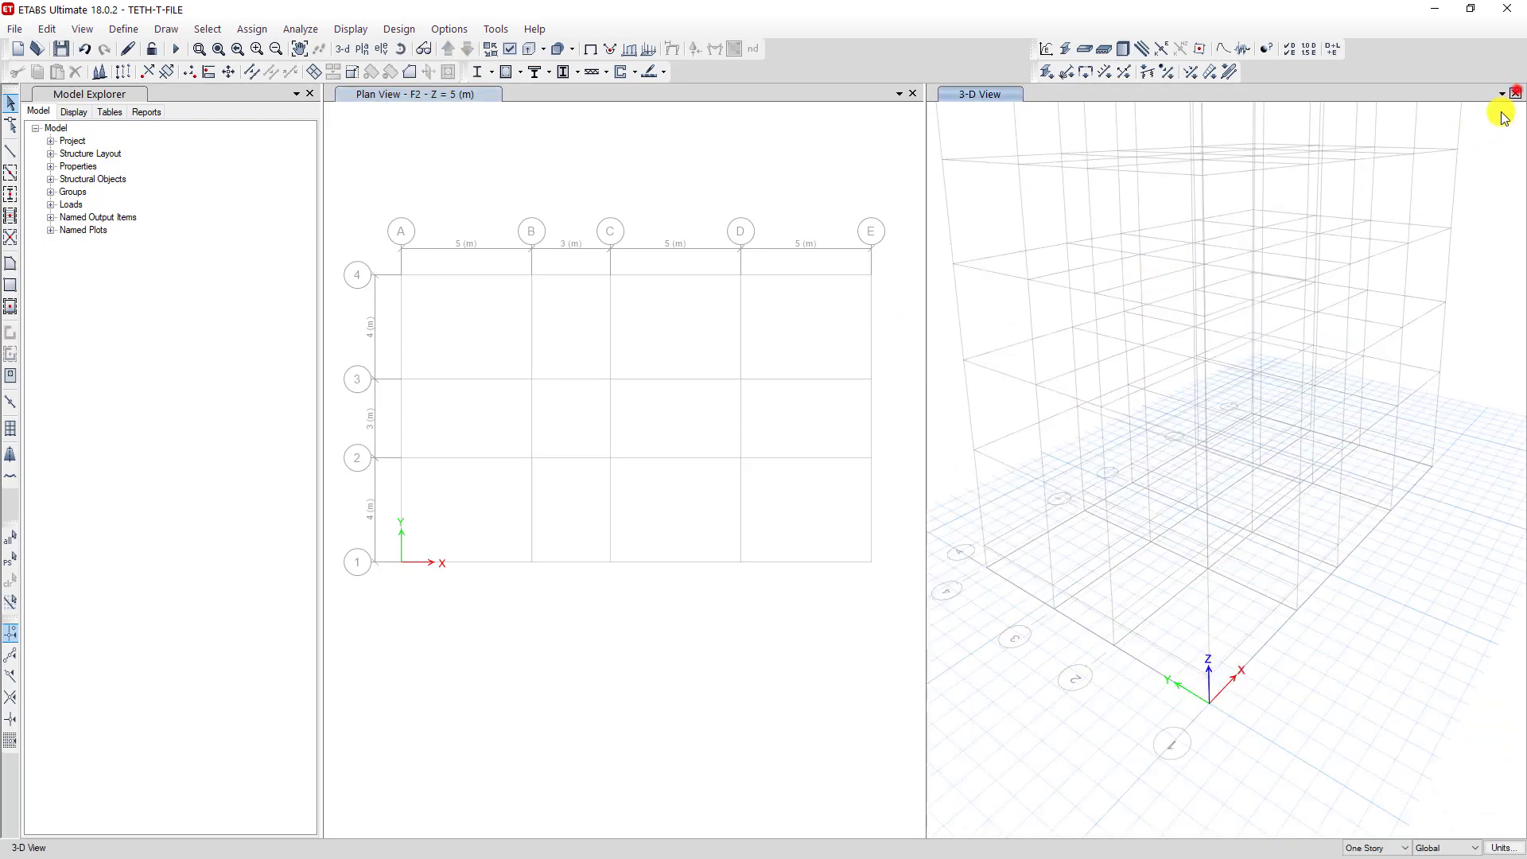
pyautogui.scroll(-3, 1120, 352)
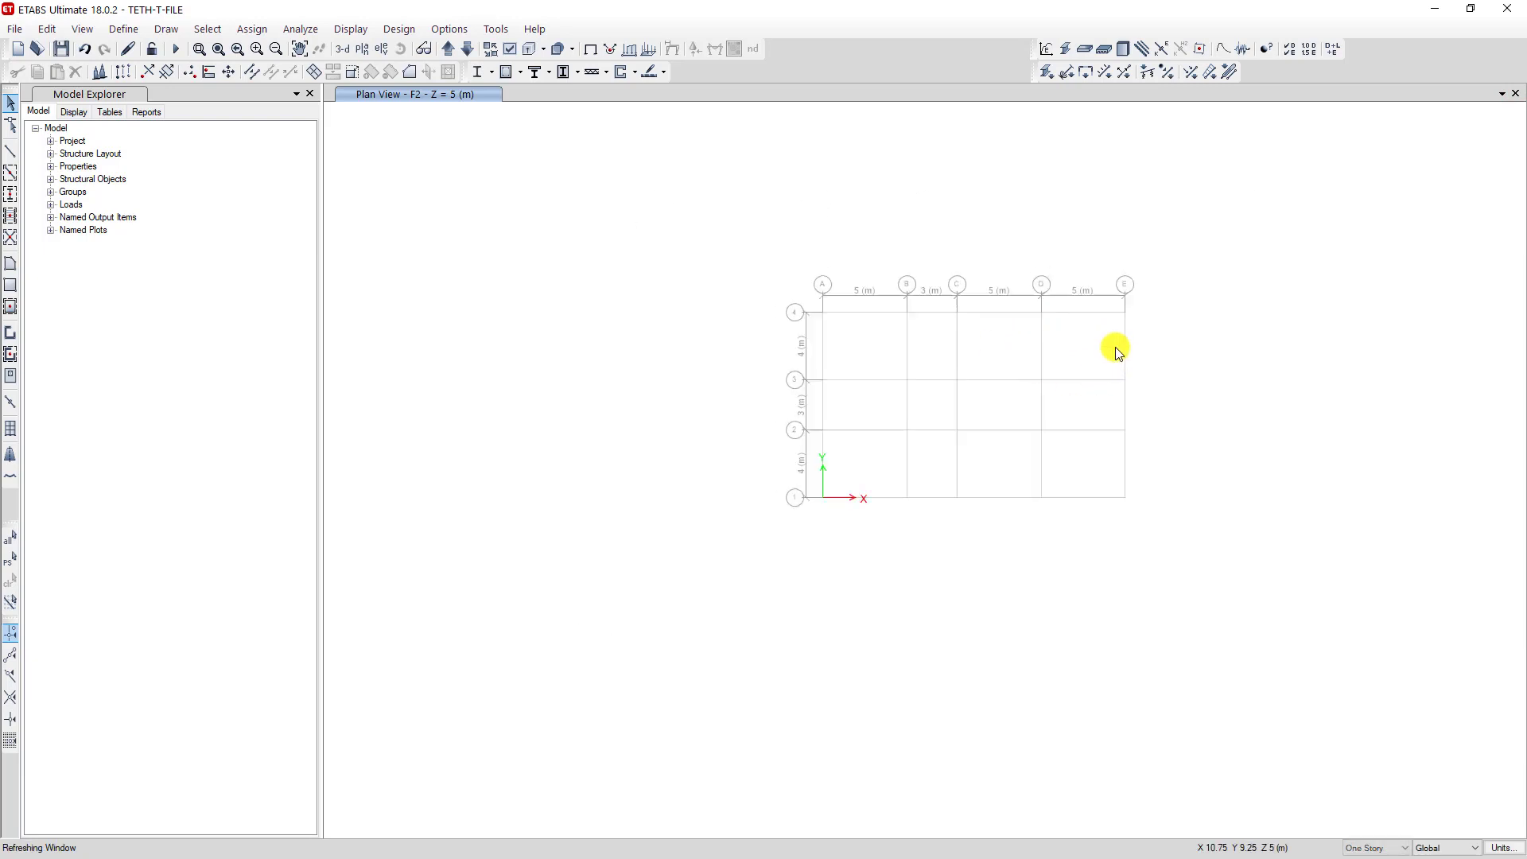
pyautogui.scroll(3, 994, 357)
pyautogui.scroll(-2, 980, 367)
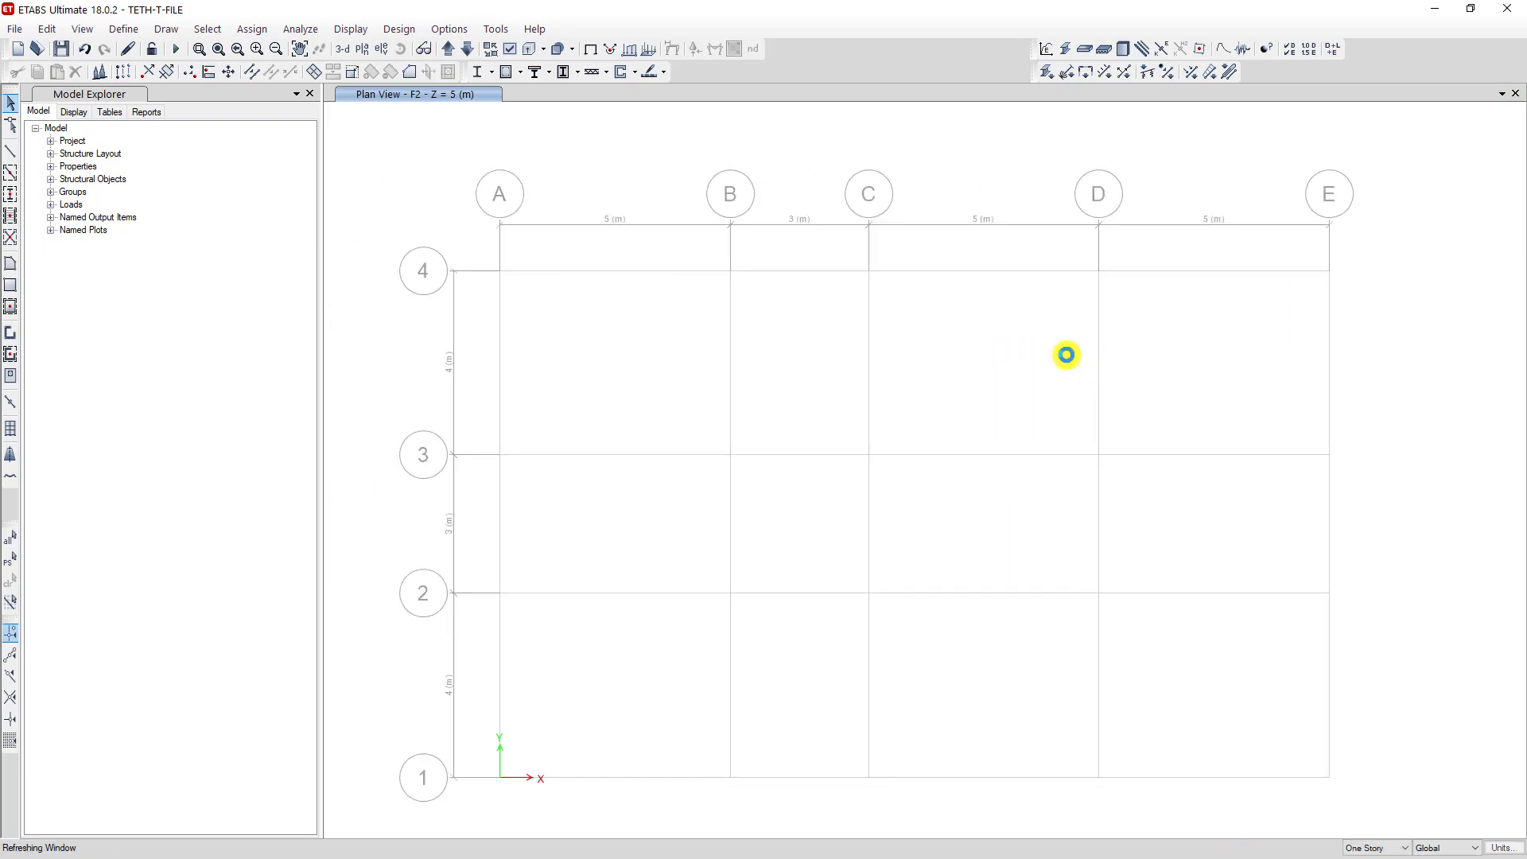
pyautogui.scroll(-2, 954, 377)
pyautogui.scroll(2, 920, 378)
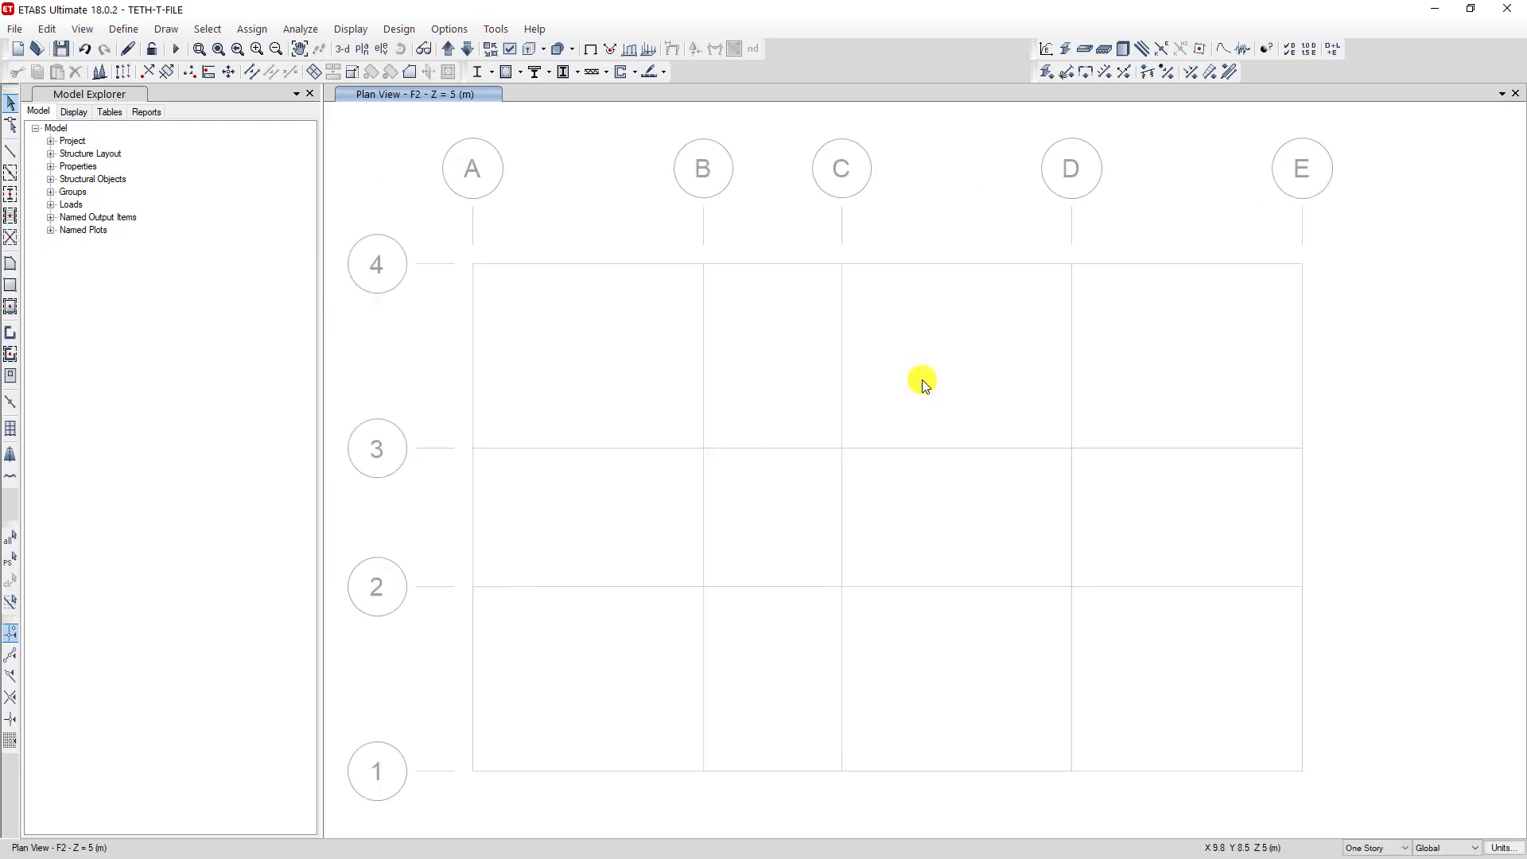
# - Add a new window showing the 3-D view beside the F2 plan view
pyautogui.click(1501, 95)
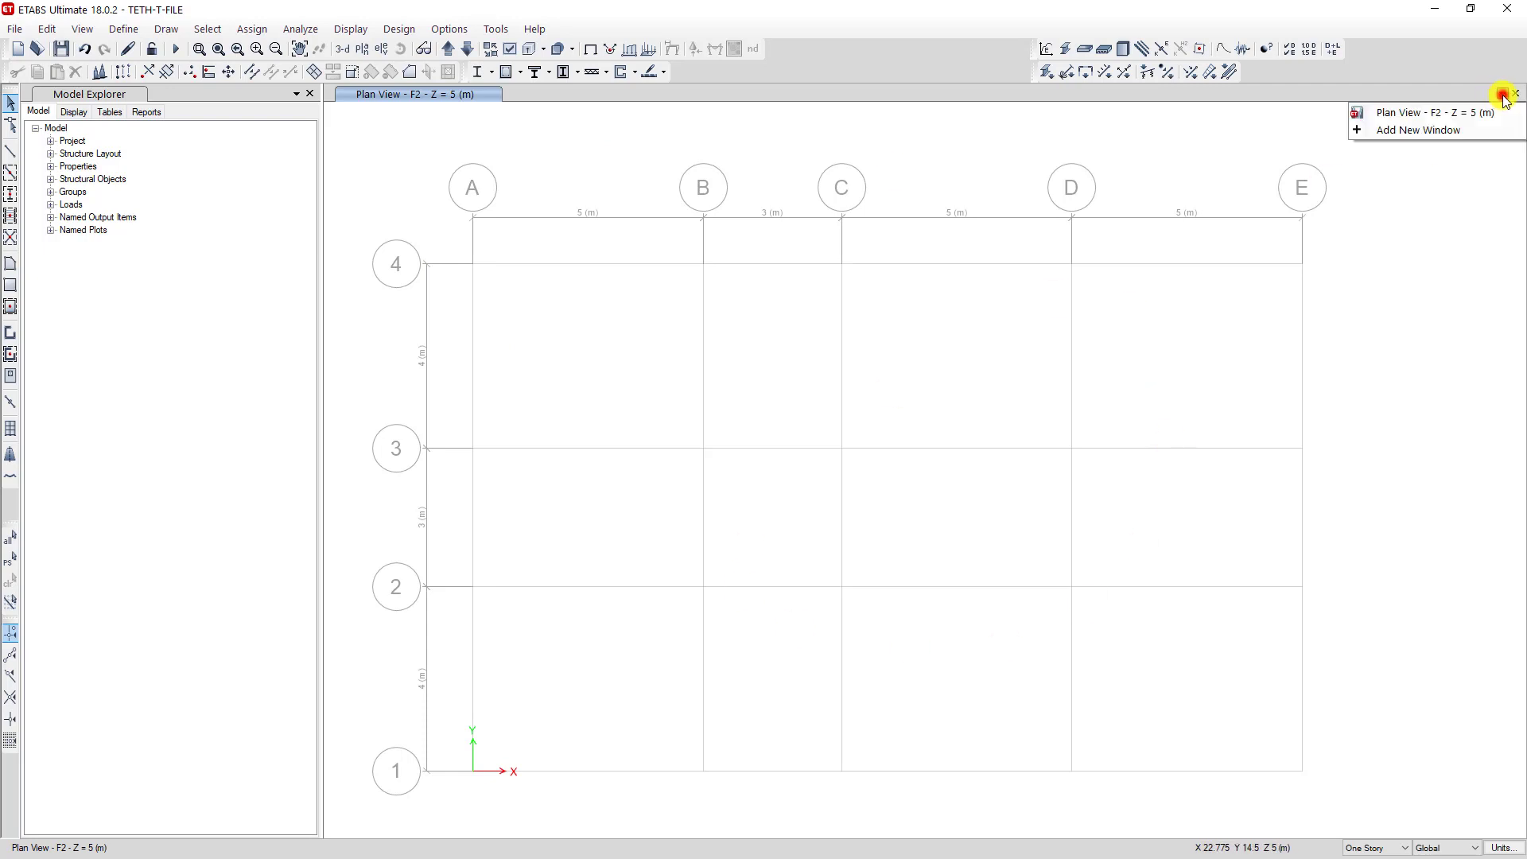
pyautogui.click(1408, 132)
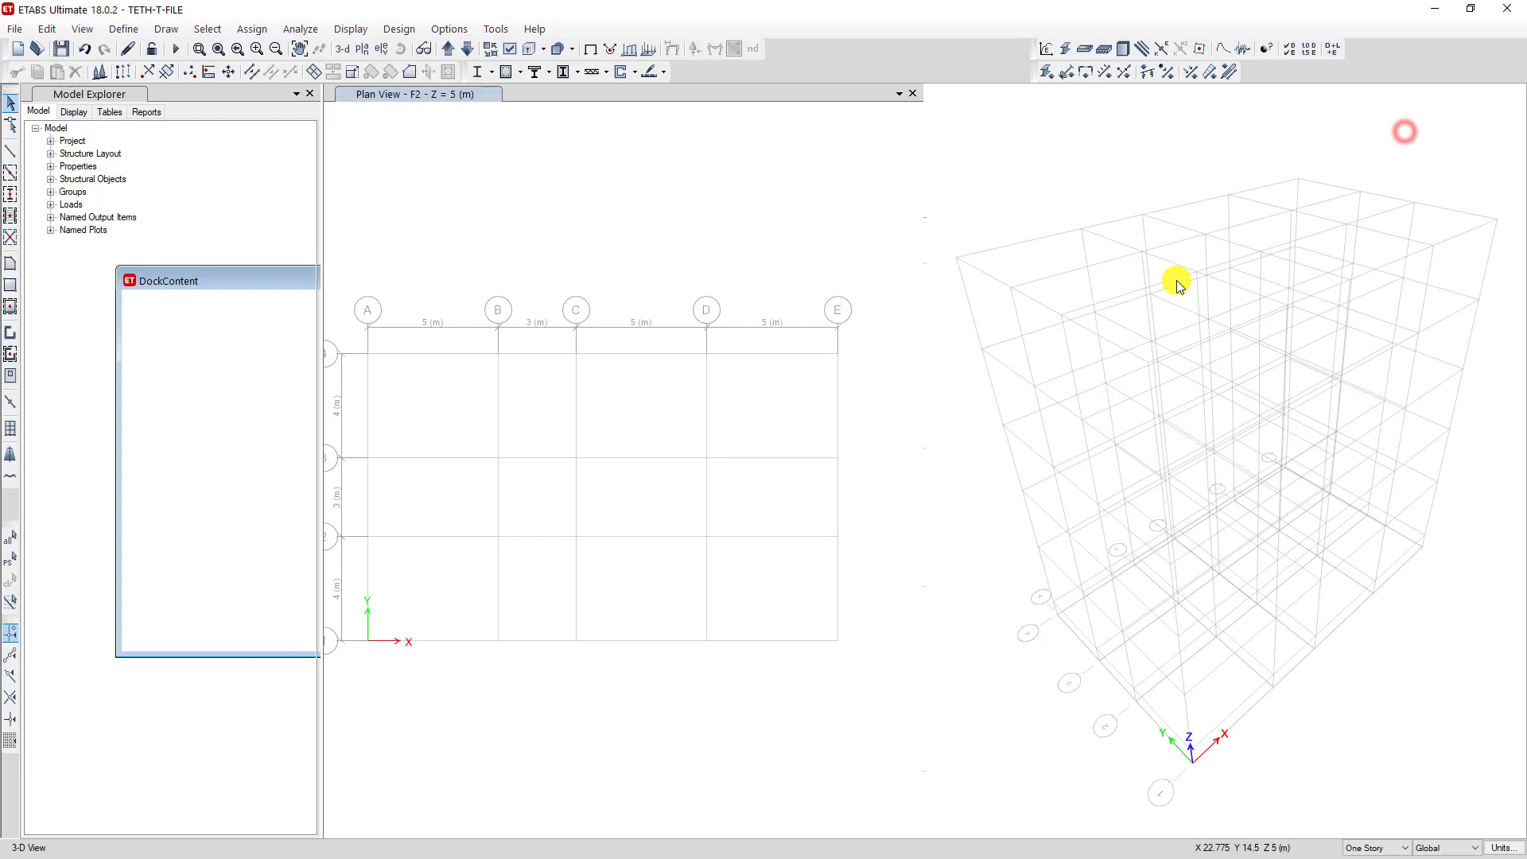
pyautogui.moveTo(1181, 358)
pyautogui.mouseDown()
pyautogui.moveTo(1251, 379)
pyautogui.moveTo(1199, 347)
pyautogui.mouseUp()
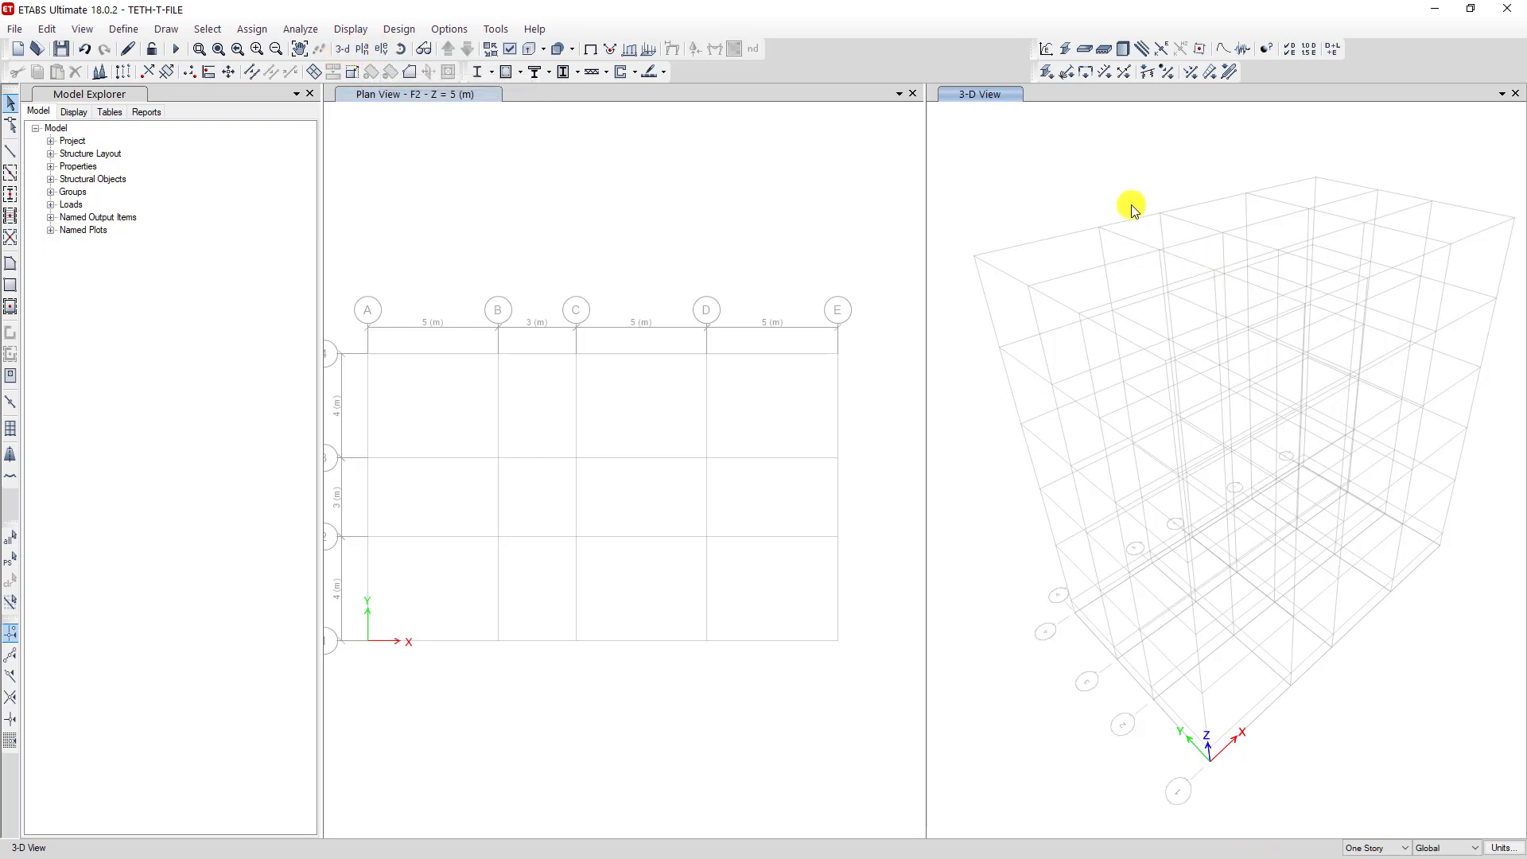
pyautogui.moveTo(1195, 200); pyautogui.dragTo(1200, 178, button='middle')
pyautogui.moveTo(1298, 246); pyautogui.dragTo(1182, 184, button='middle')
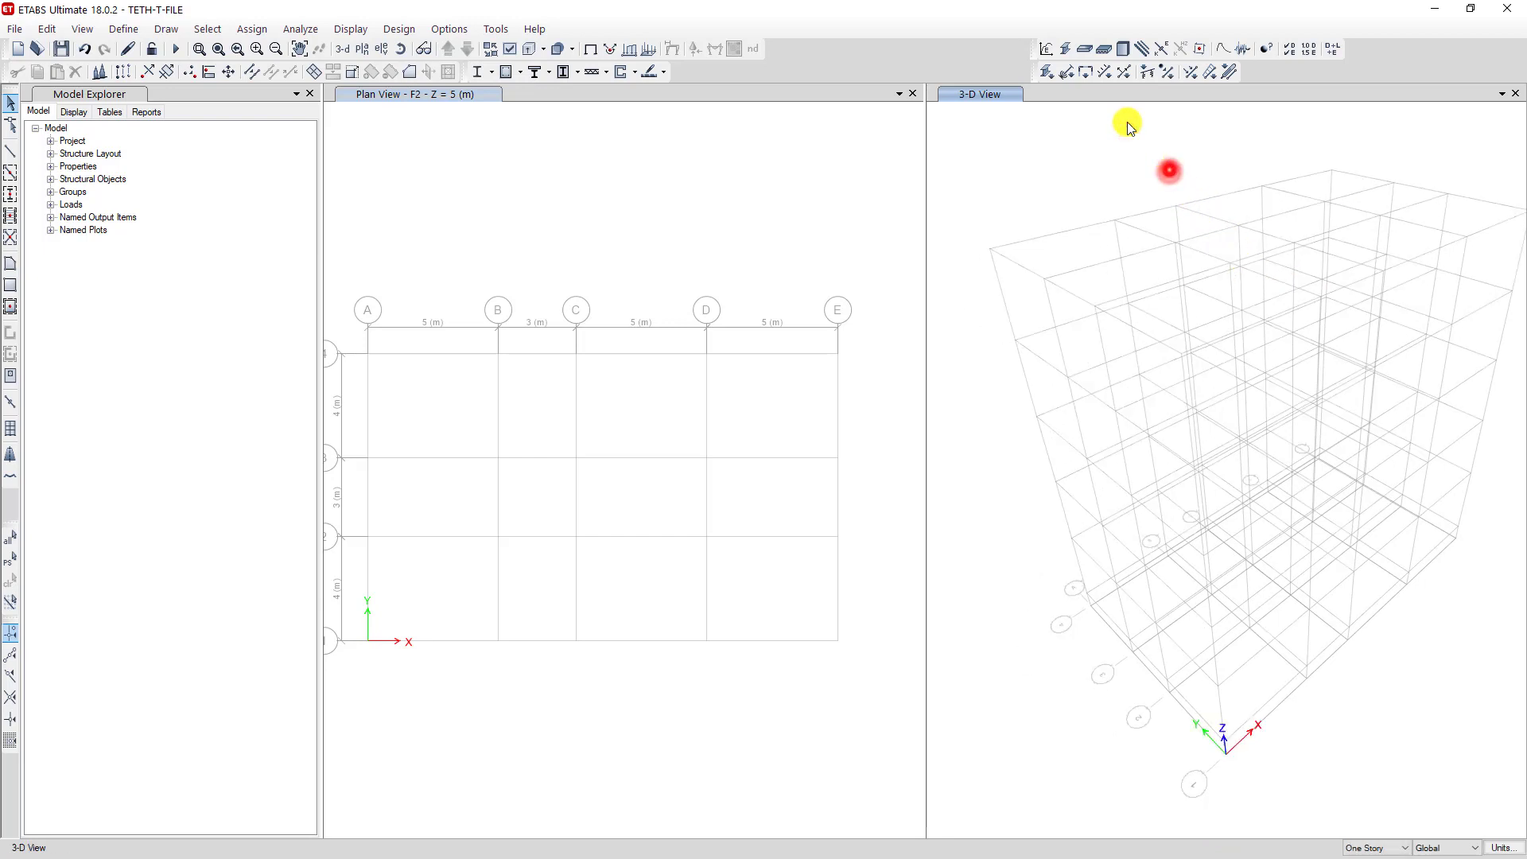
# - Show the elevation along grid line B in the window beside the F2 plan and look over it
pyautogui.click(383, 51)
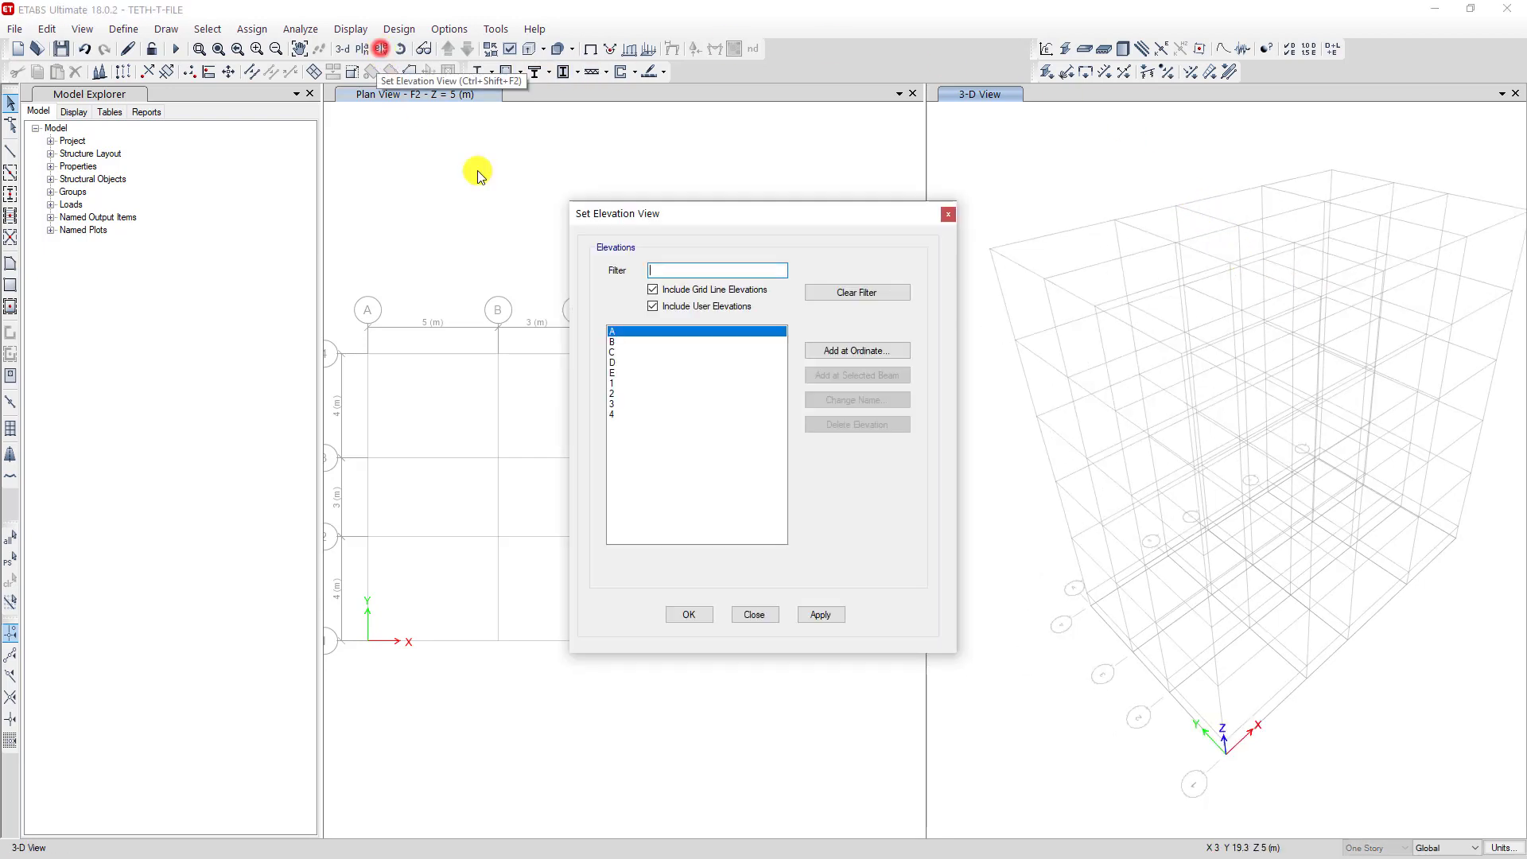
pyautogui.click(617, 344)
pyautogui.click(830, 617)
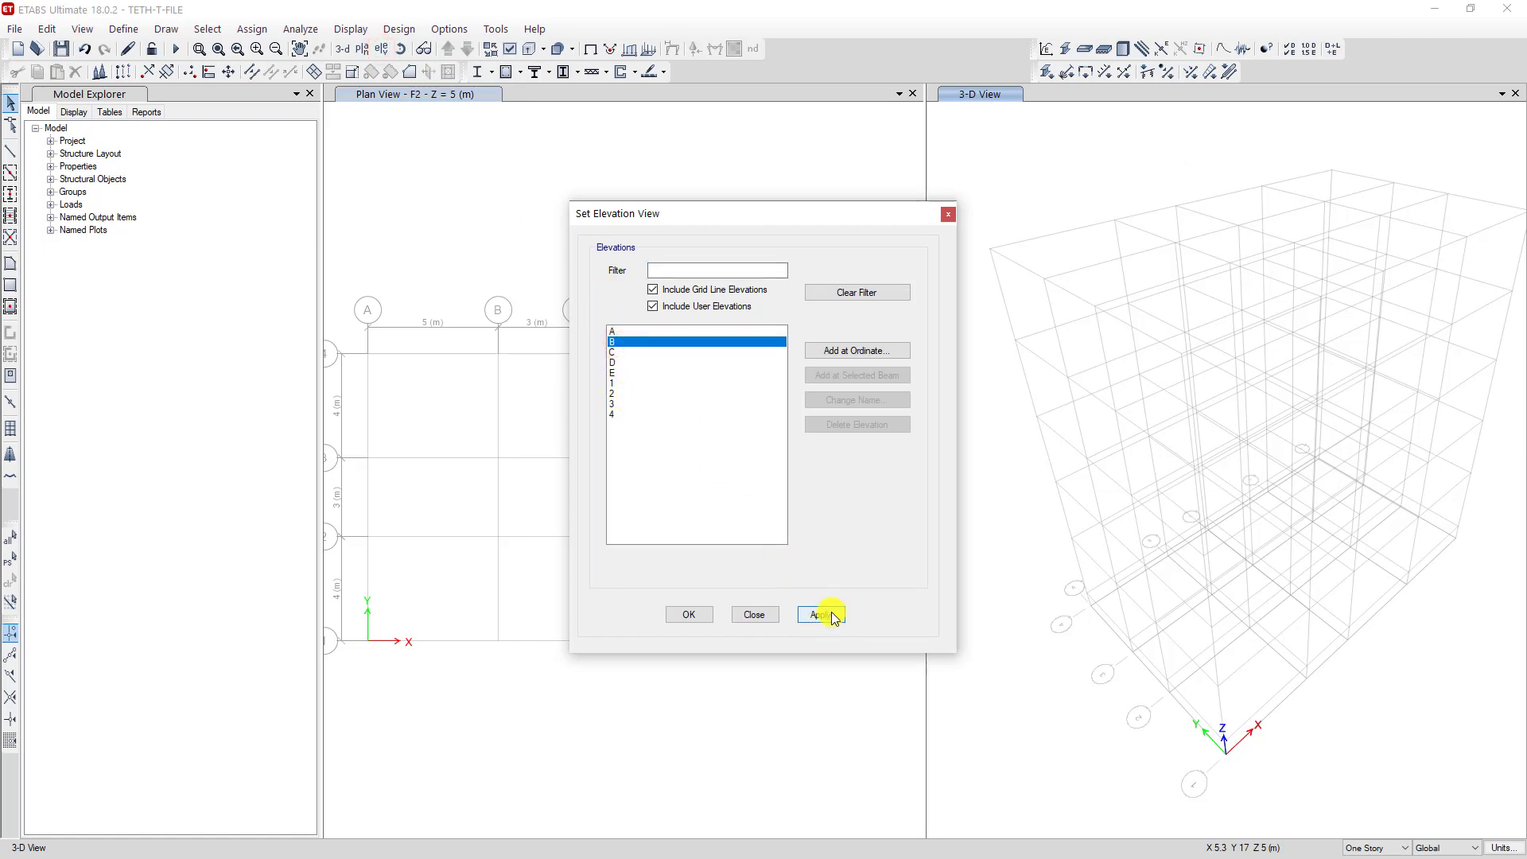
pyautogui.click(945, 218)
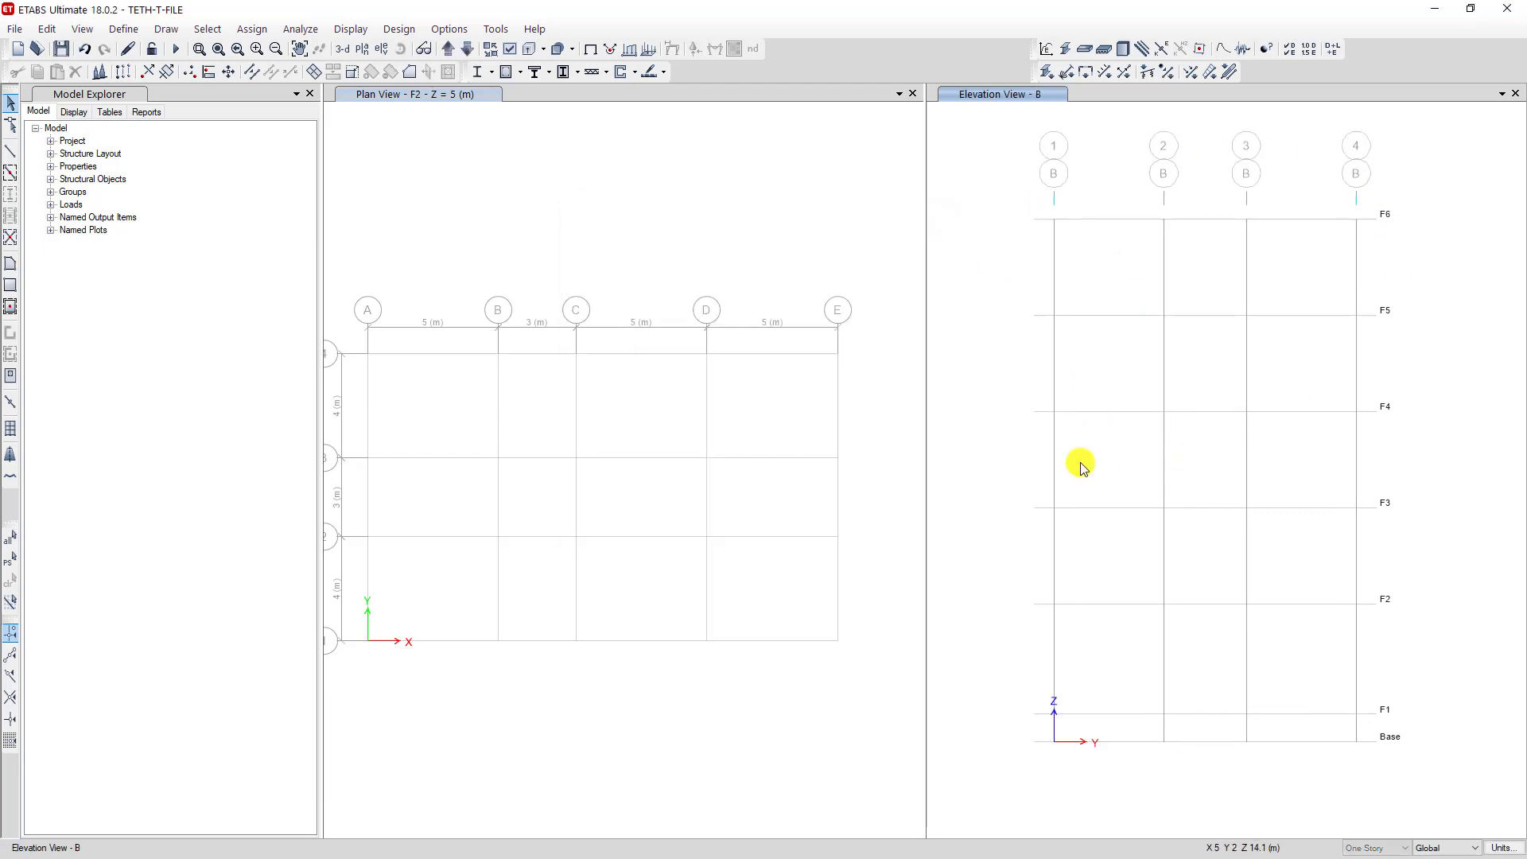
pyautogui.scroll(-1, 1196, 403)
pyautogui.scroll(1, 1186, 351)
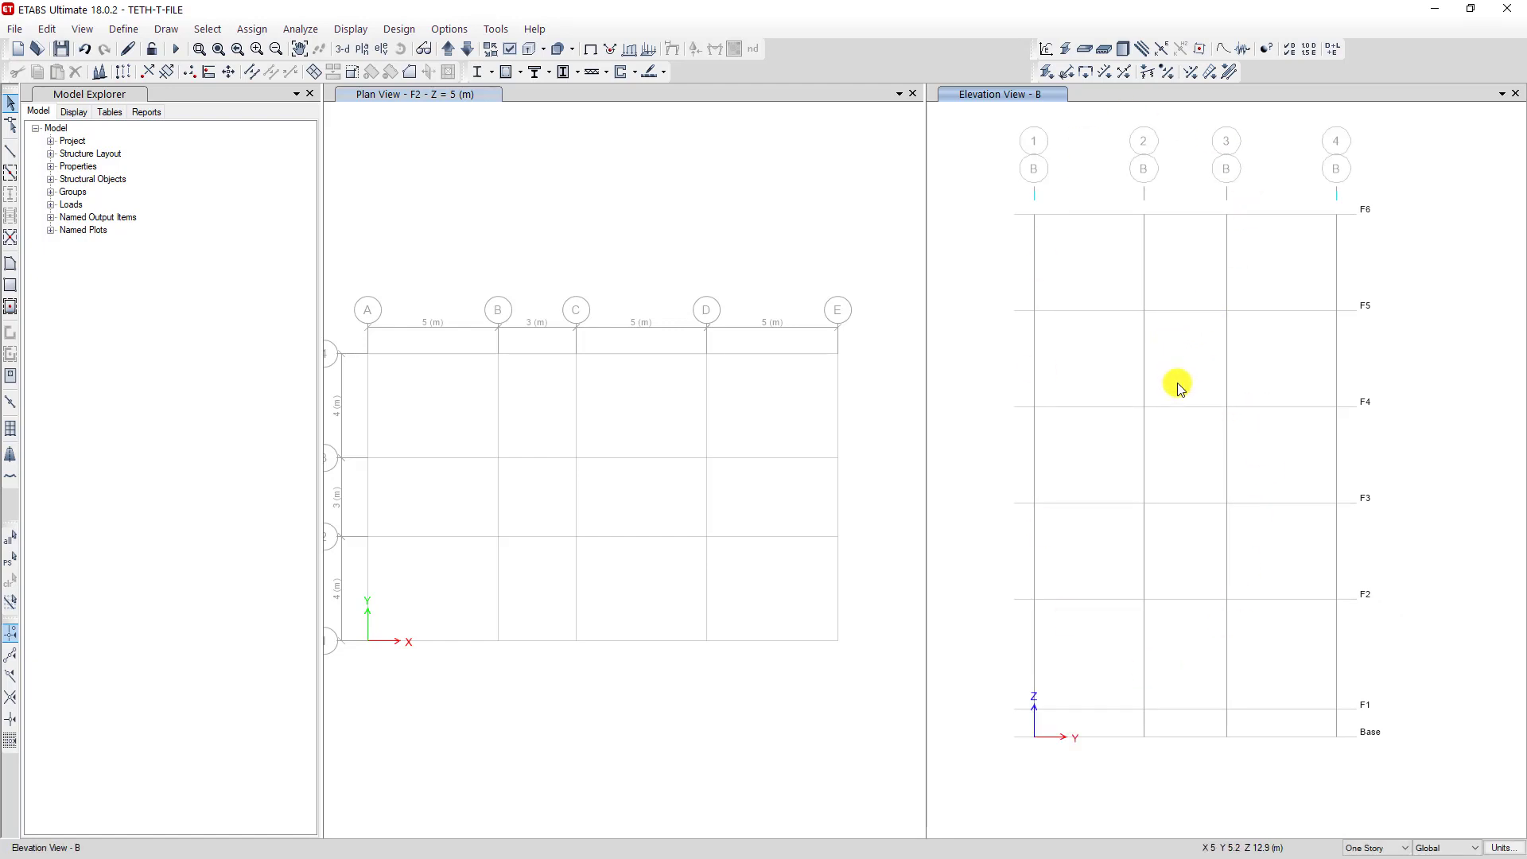
pyautogui.click(1183, 291)
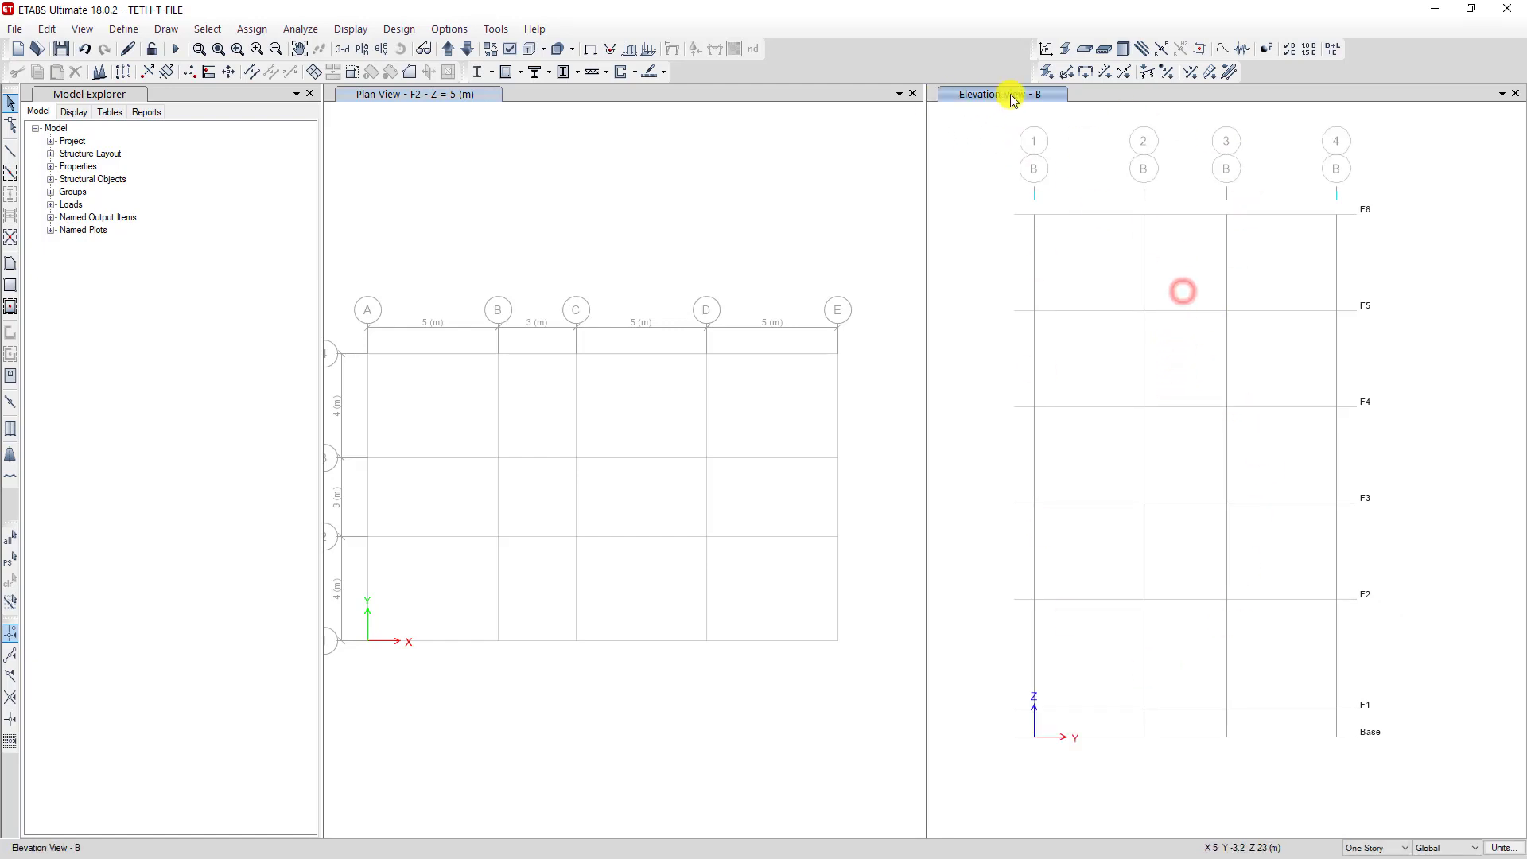
pyautogui.click(995, 269)
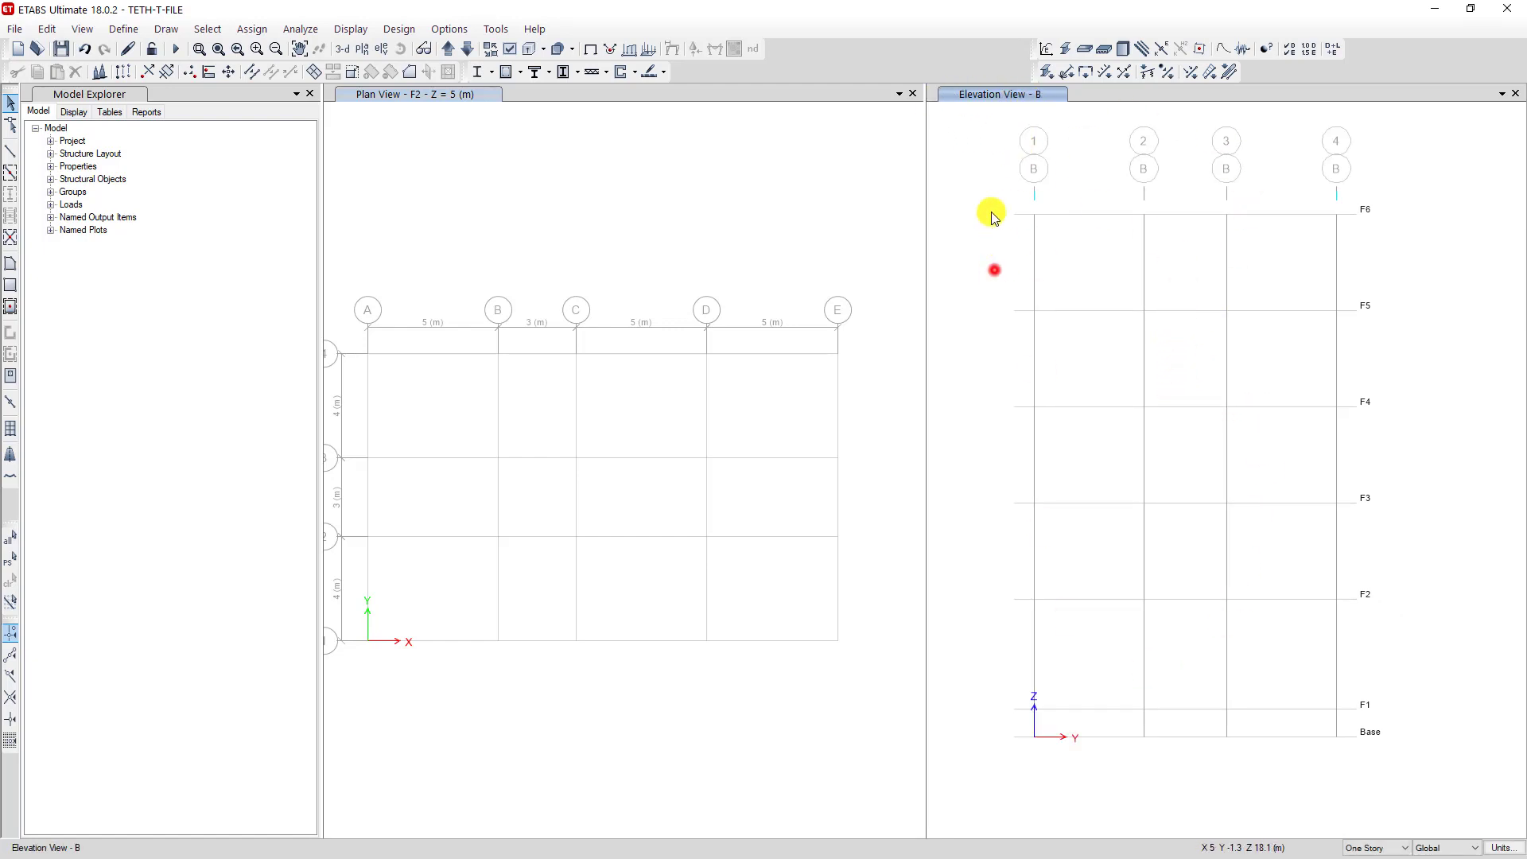
# - Restore the 3-D view in place of the elevation and make the F2 plan the active view
pyautogui.click(341, 51)
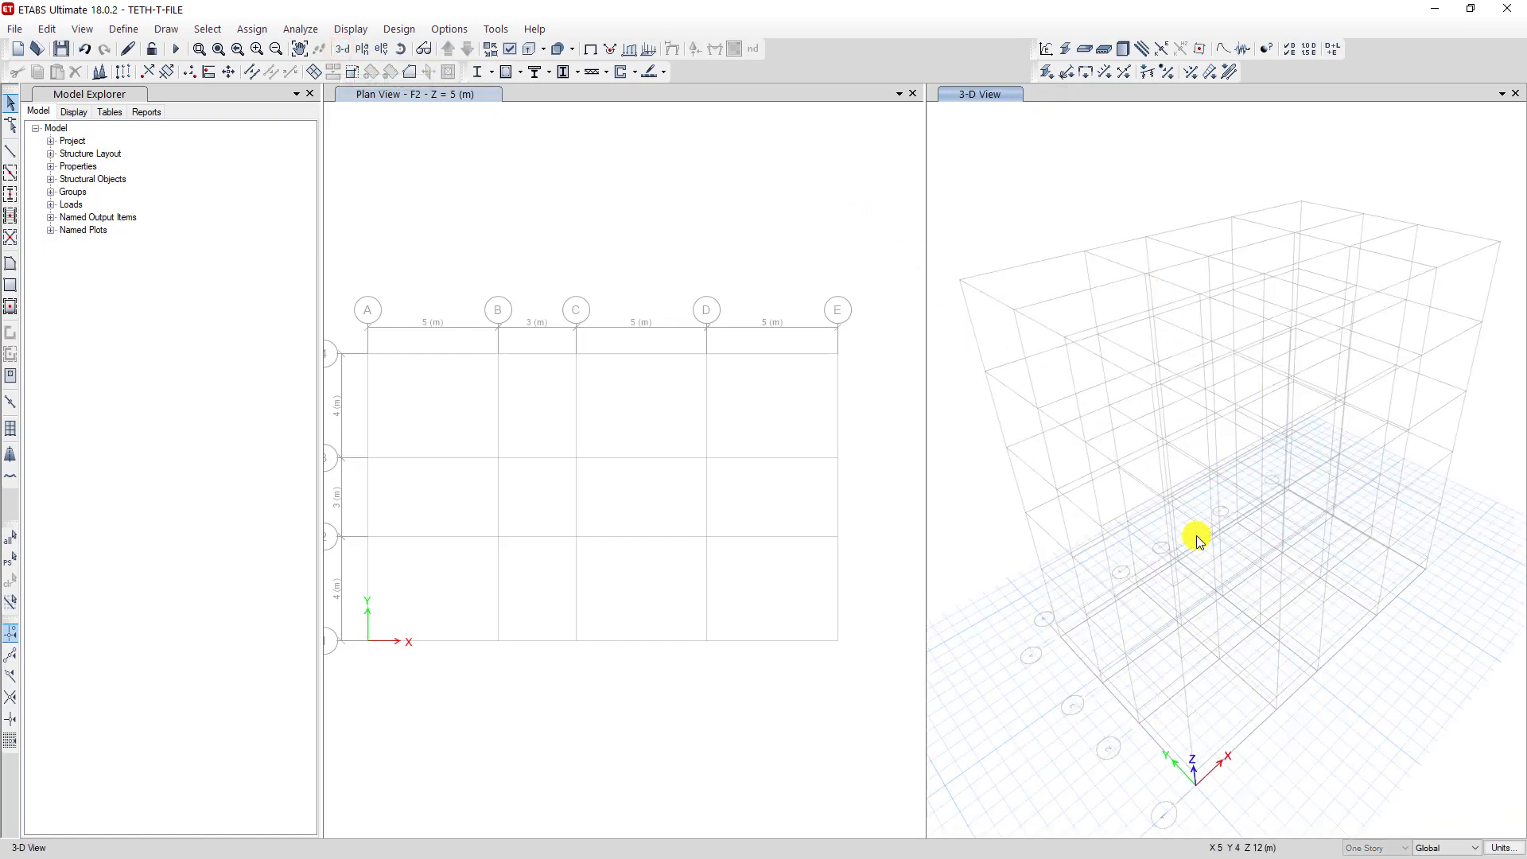
pyautogui.click(648, 216)
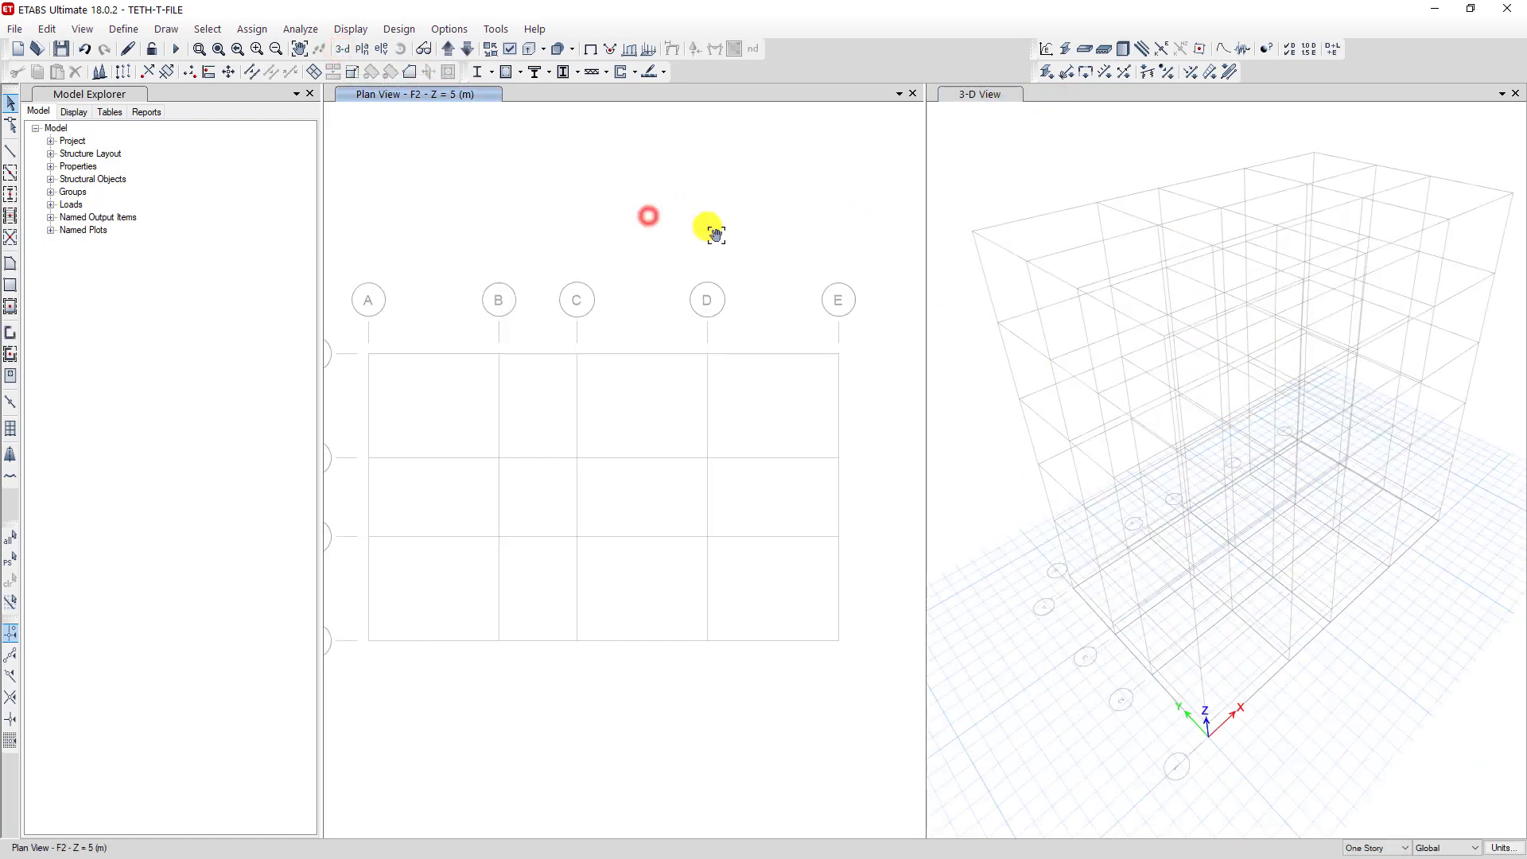
pyautogui.moveTo(728, 249); pyautogui.dragTo(724, 414, button='middle')
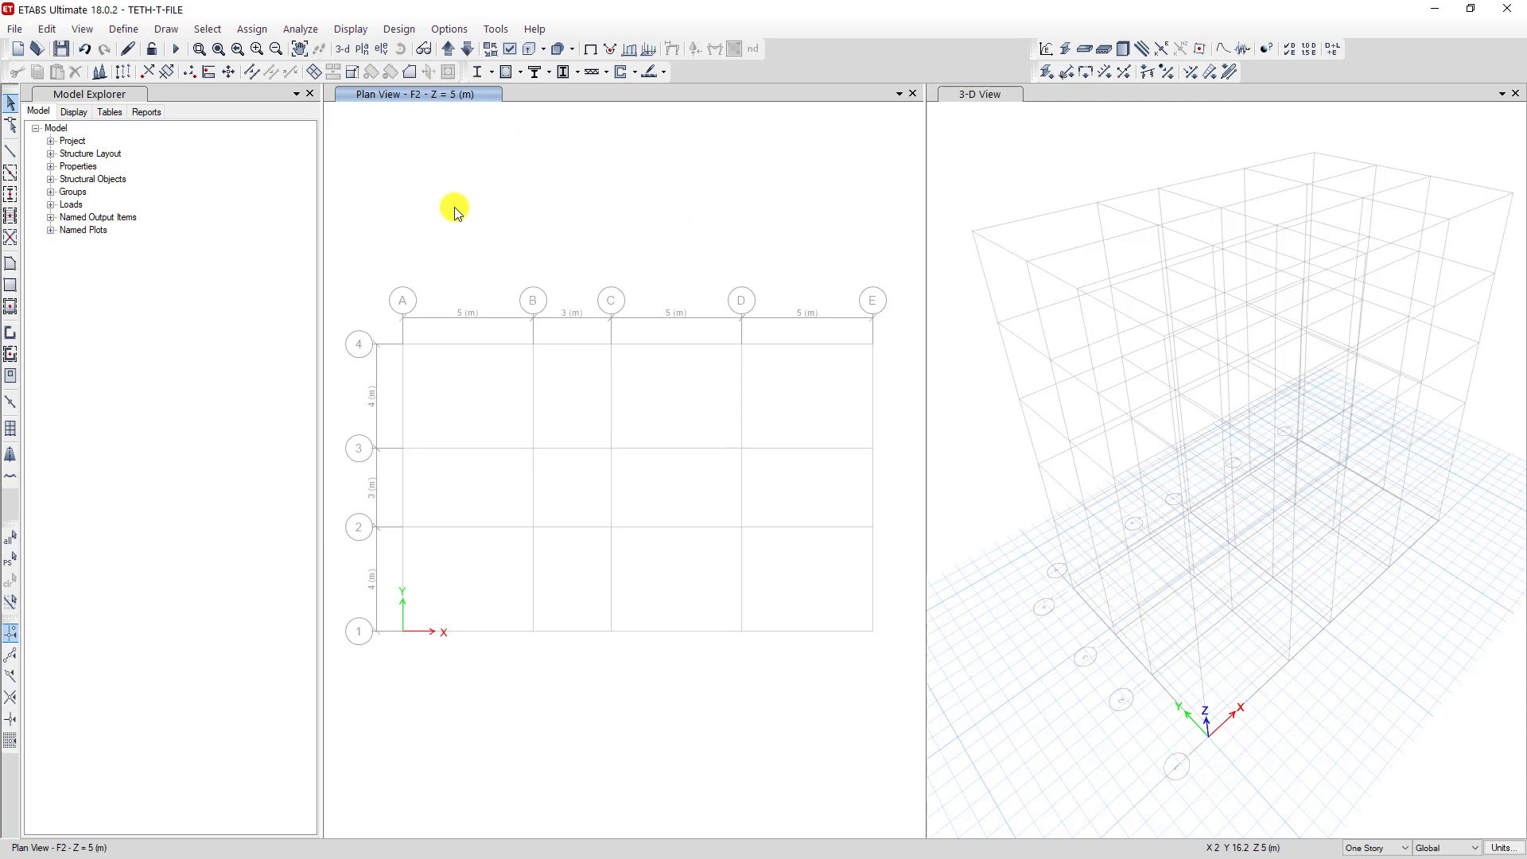
# - Start the quick column drawing tool with CL 40x40x20 as the section property
pyautogui.click(10, 196)
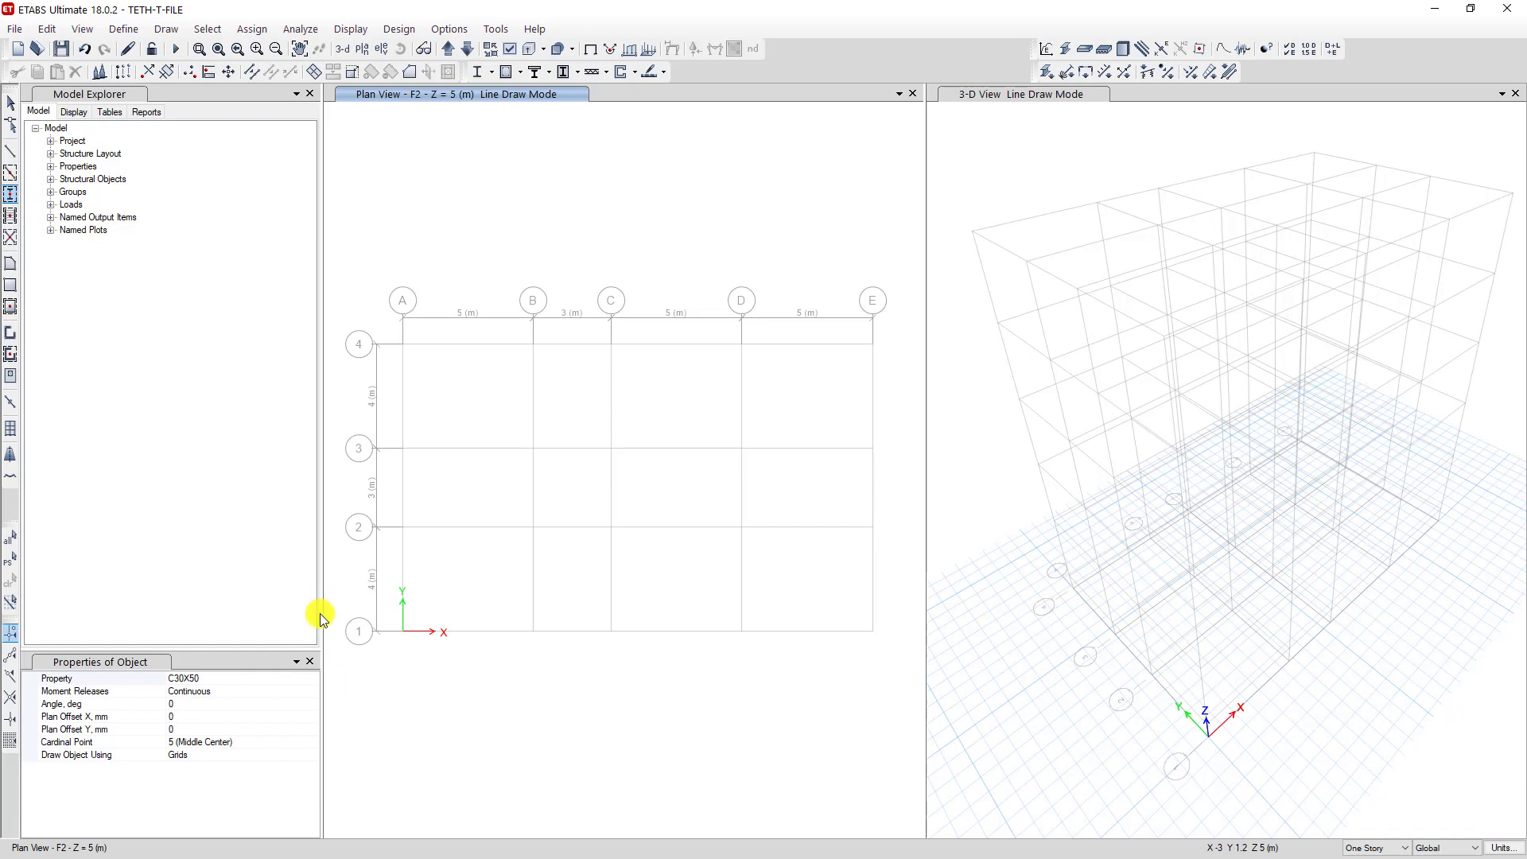
pyautogui.moveTo(324, 605); pyautogui.dragTo(296, 606)
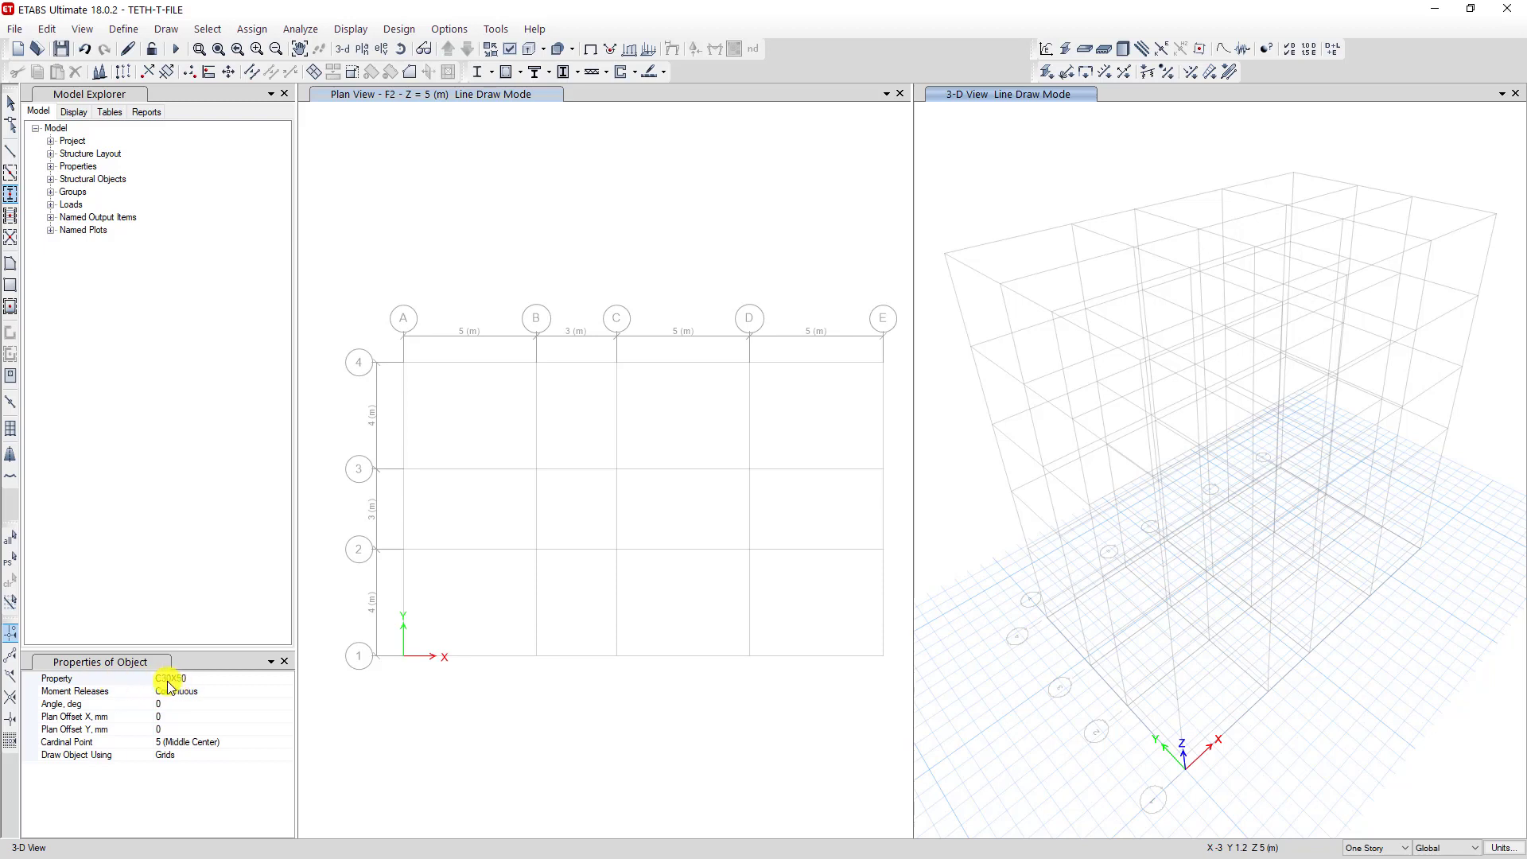
pyautogui.click(288, 683)
pyautogui.click(286, 678)
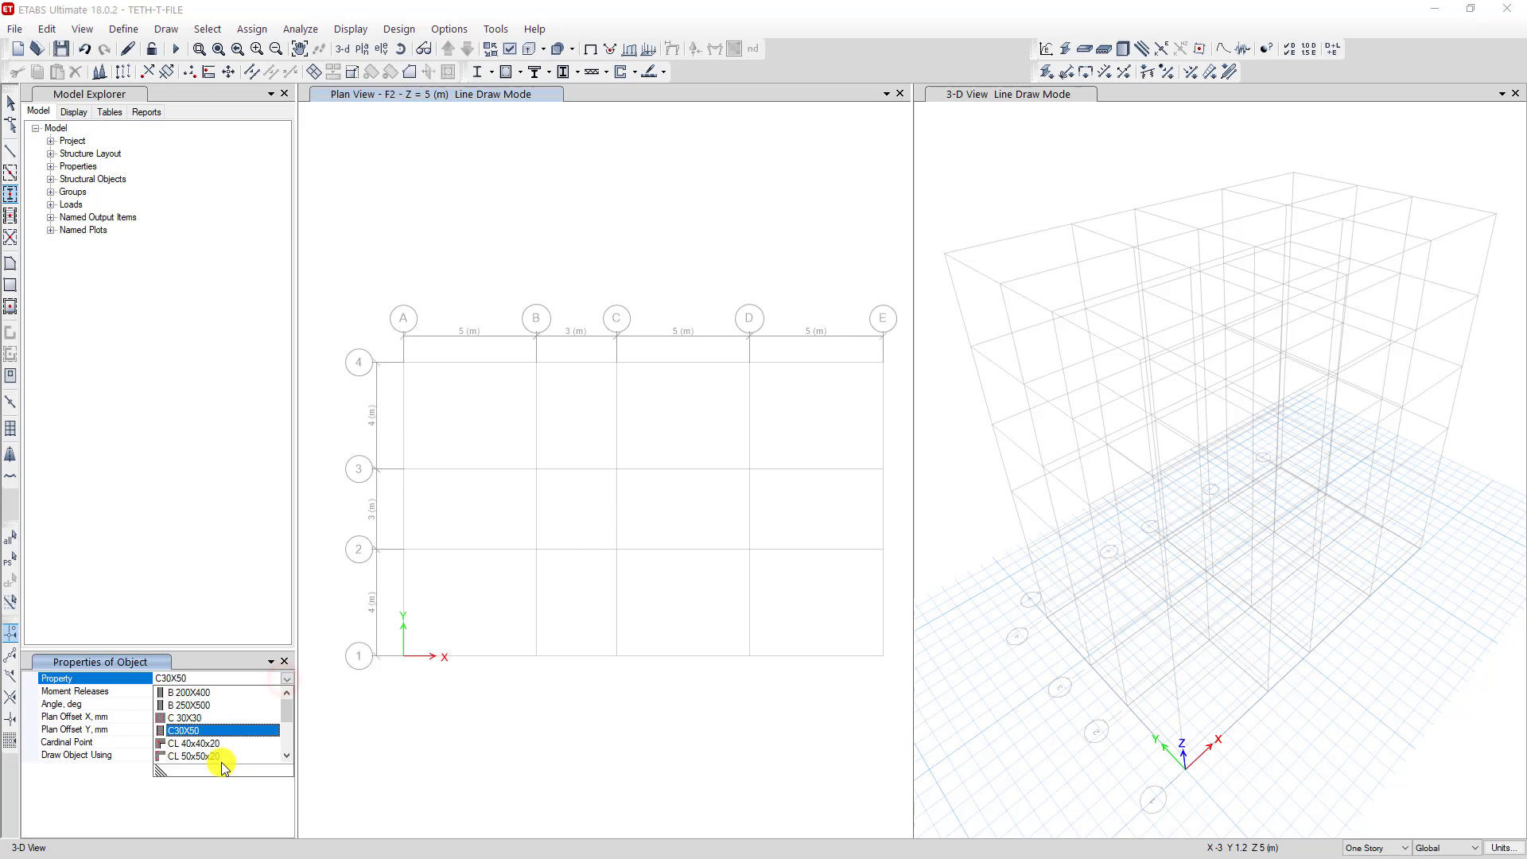
pyautogui.scroll(-1, 202, 751)
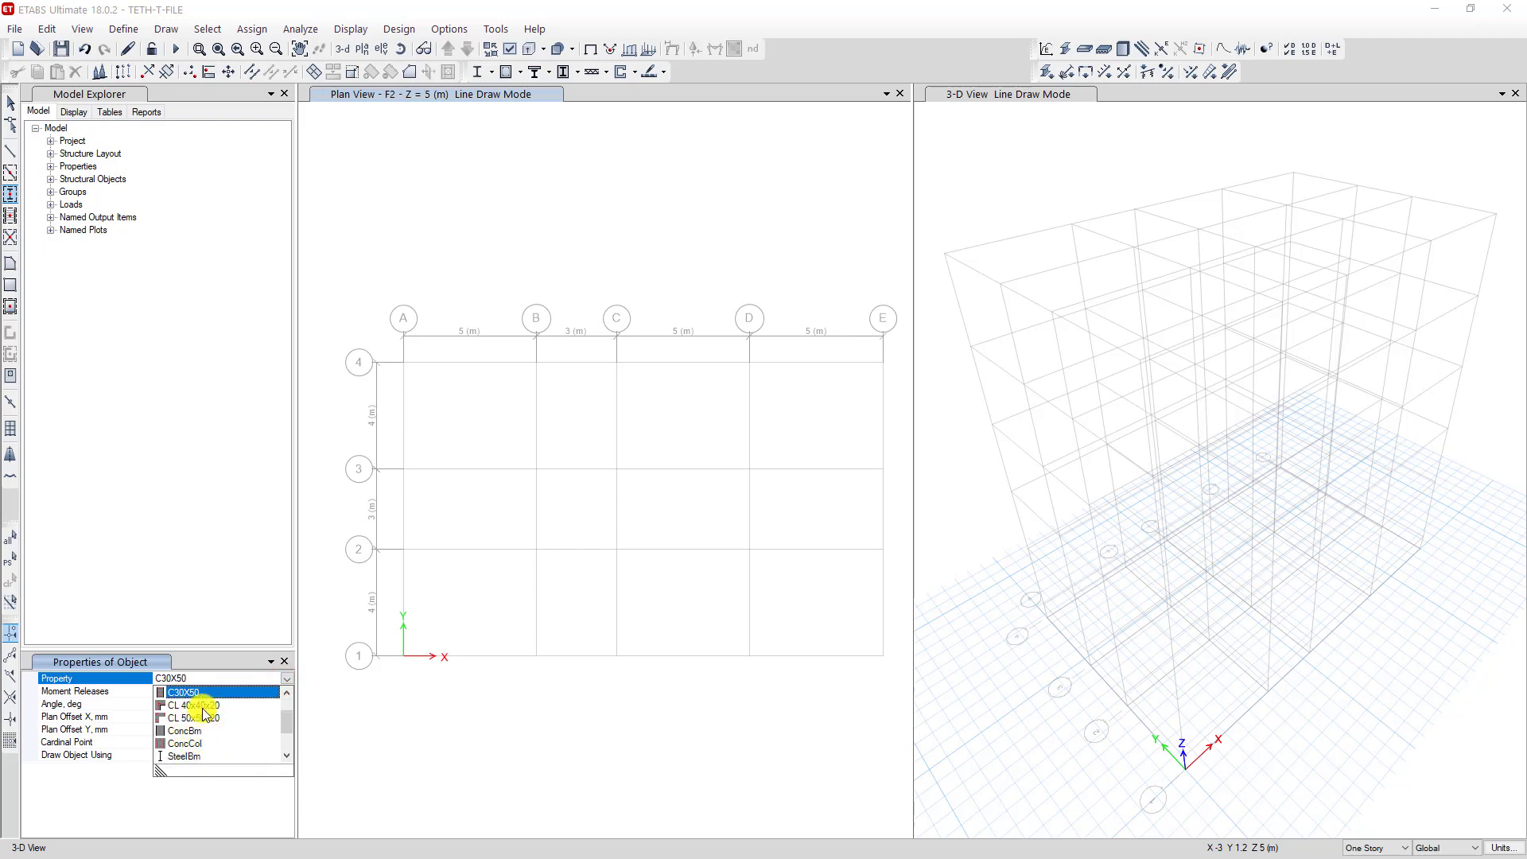
pyautogui.click(194, 706)
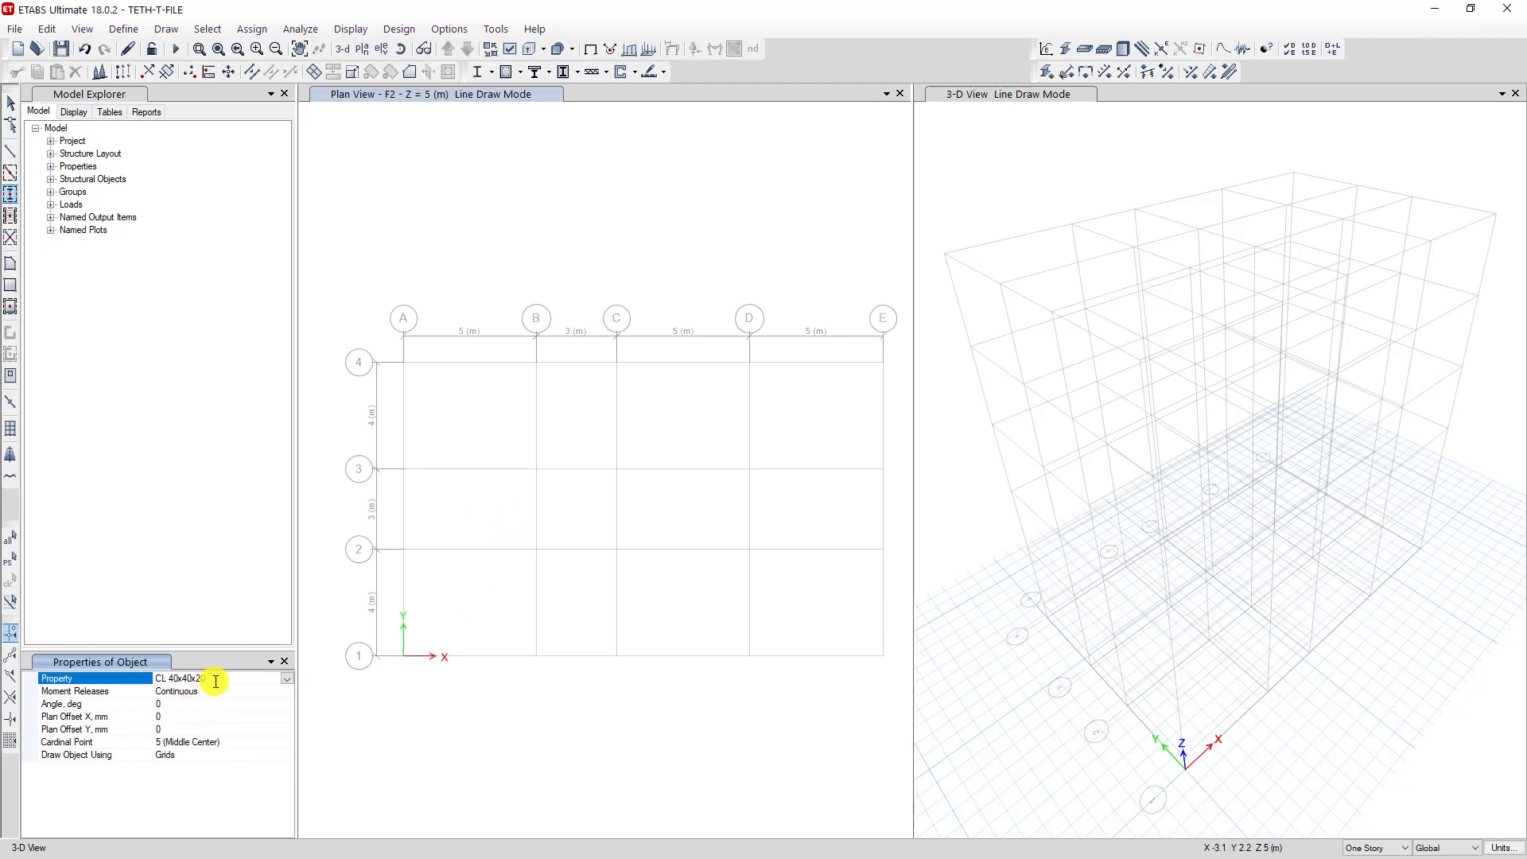
pyautogui.click(341, 598)
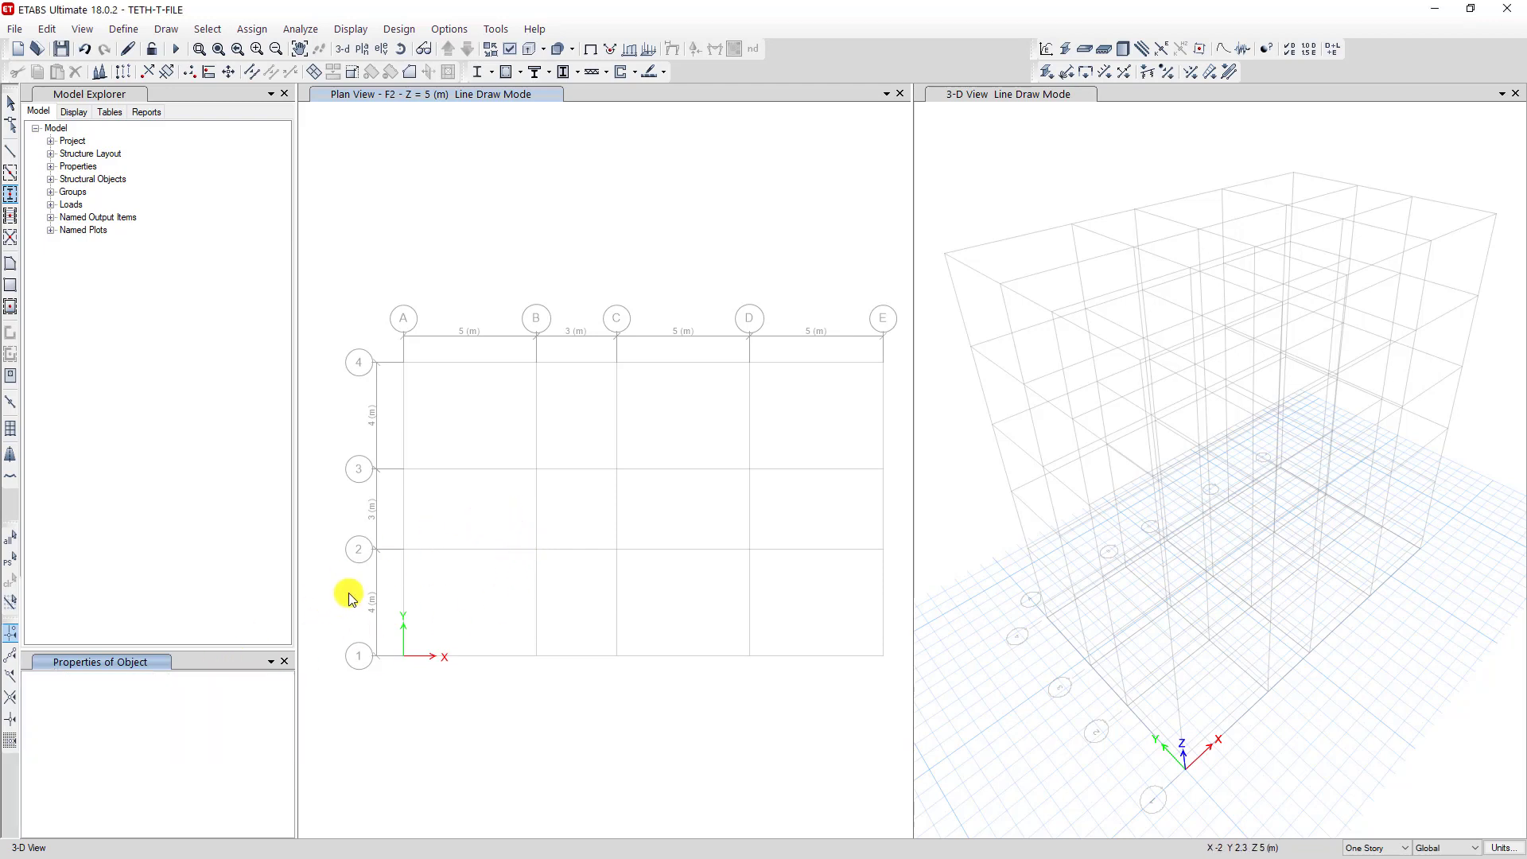
# - Place columns at grid points C2, C3, B3 and B2 on the F2 plan
pyautogui.moveTo(537, 563); pyautogui.dragTo(515, 610, button='middle')
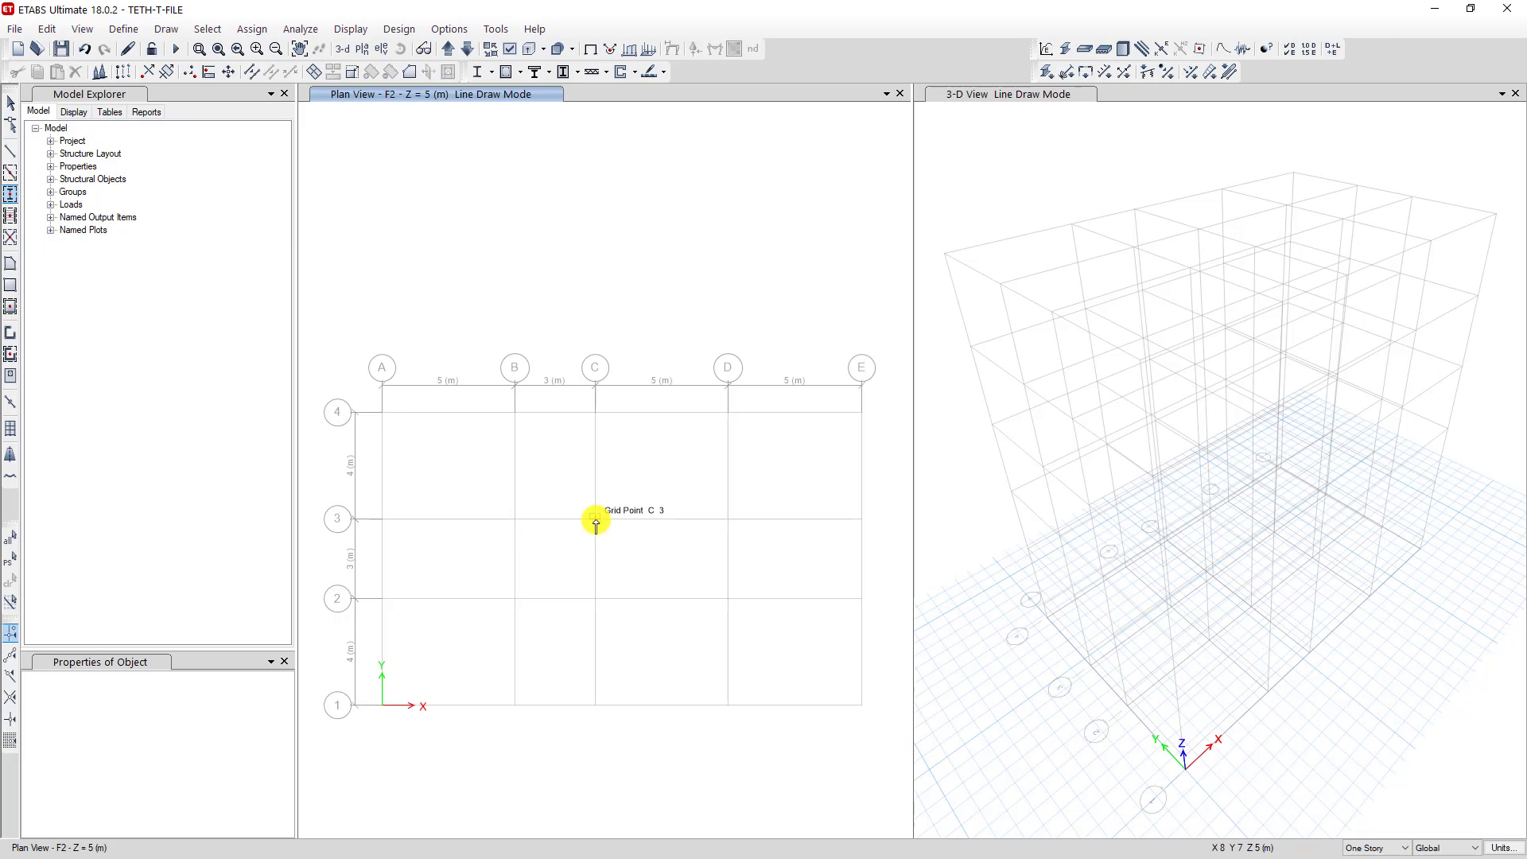
pyautogui.click(597, 600)
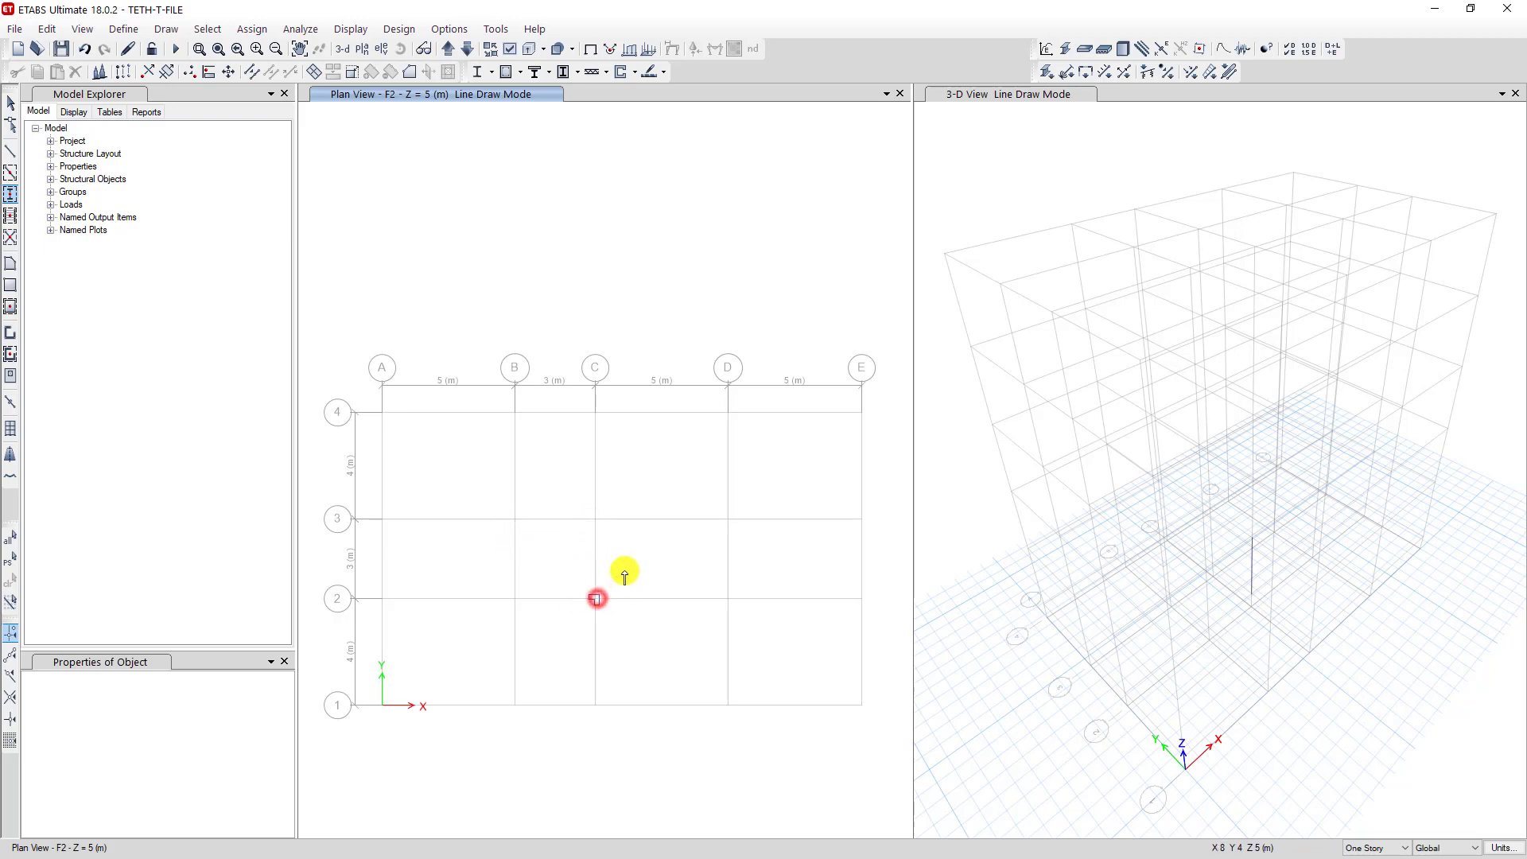
pyautogui.click(594, 519)
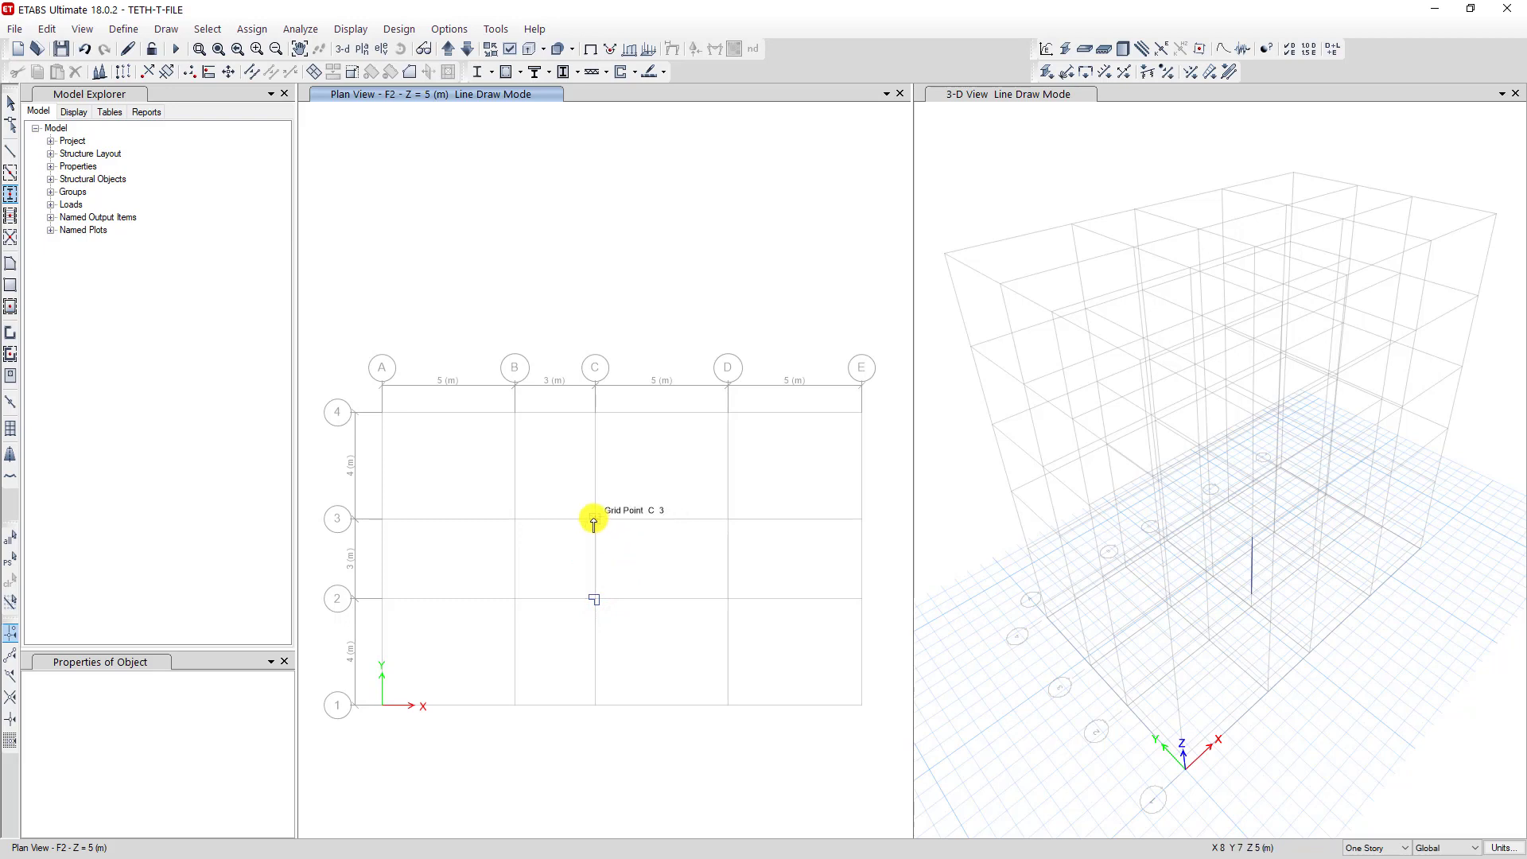
pyautogui.click(596, 519)
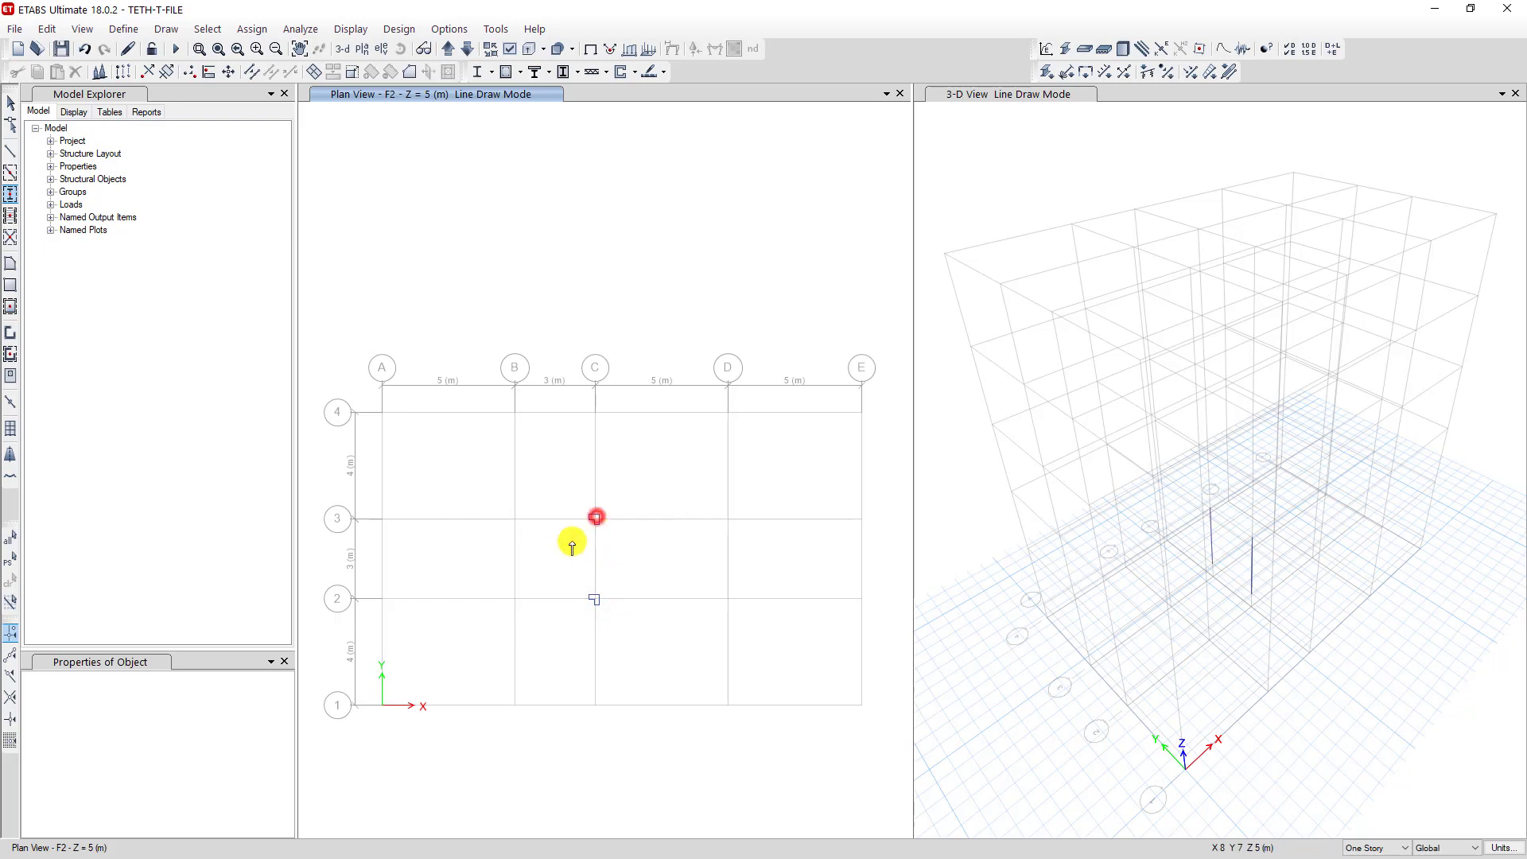
pyautogui.click(515, 519)
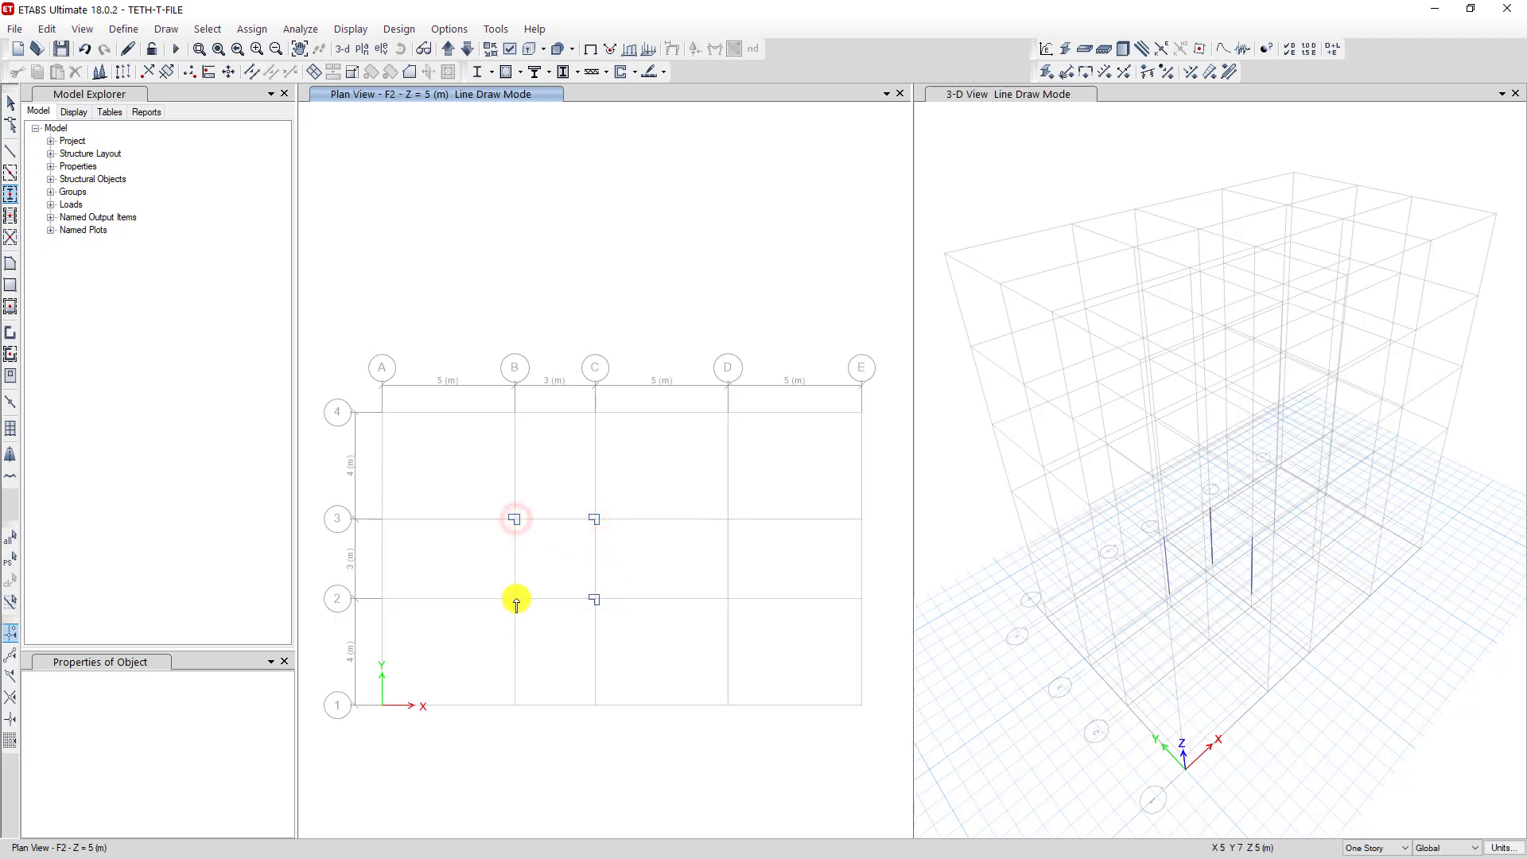
pyautogui.click(514, 598)
pyautogui.scroll(3, 555, 568)
pyautogui.scroll(-5, 554, 569)
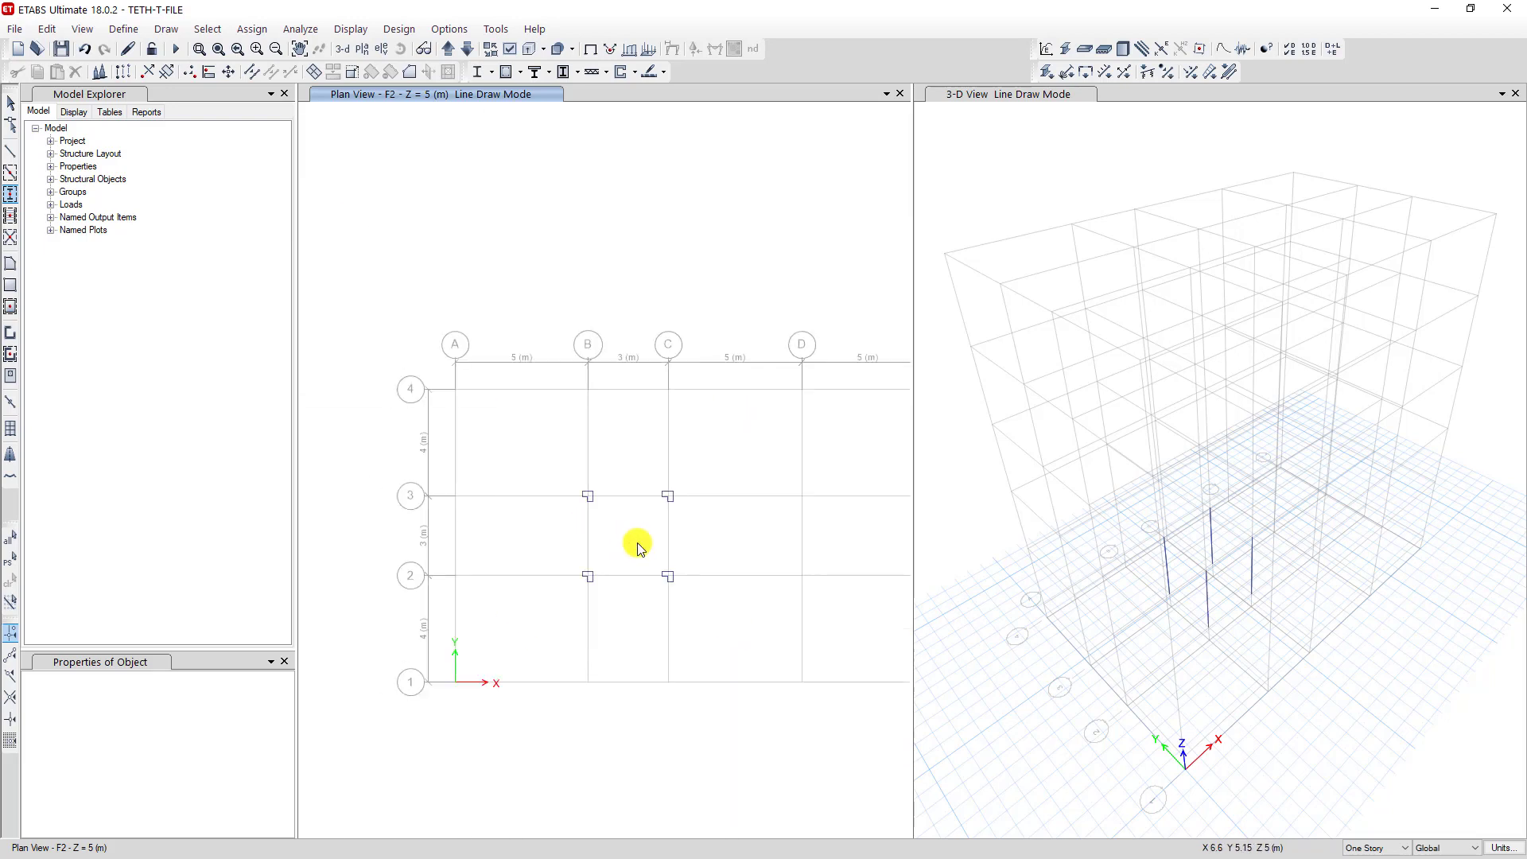
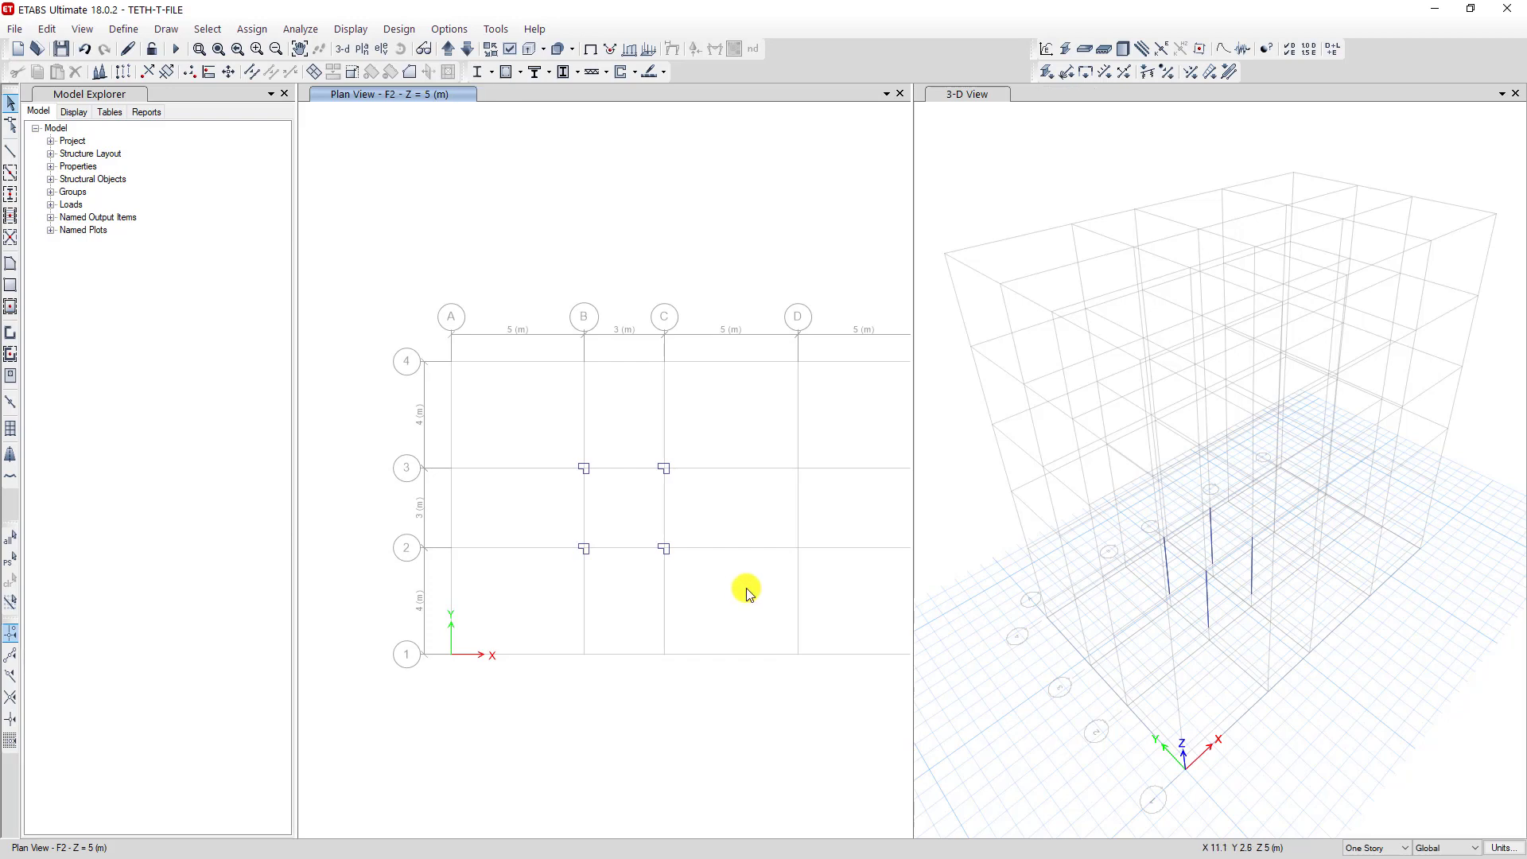
# - Display the frames extruded in the 3-D view and examine the shape and orientation of the four L-shaped columns
pyautogui.moveTo(743, 590)
pyautogui.mouseDown(button='middle')
pyautogui.moveTo(716, 556)
pyautogui.moveTo(907, 504)
pyautogui.mouseUp(button='middle')
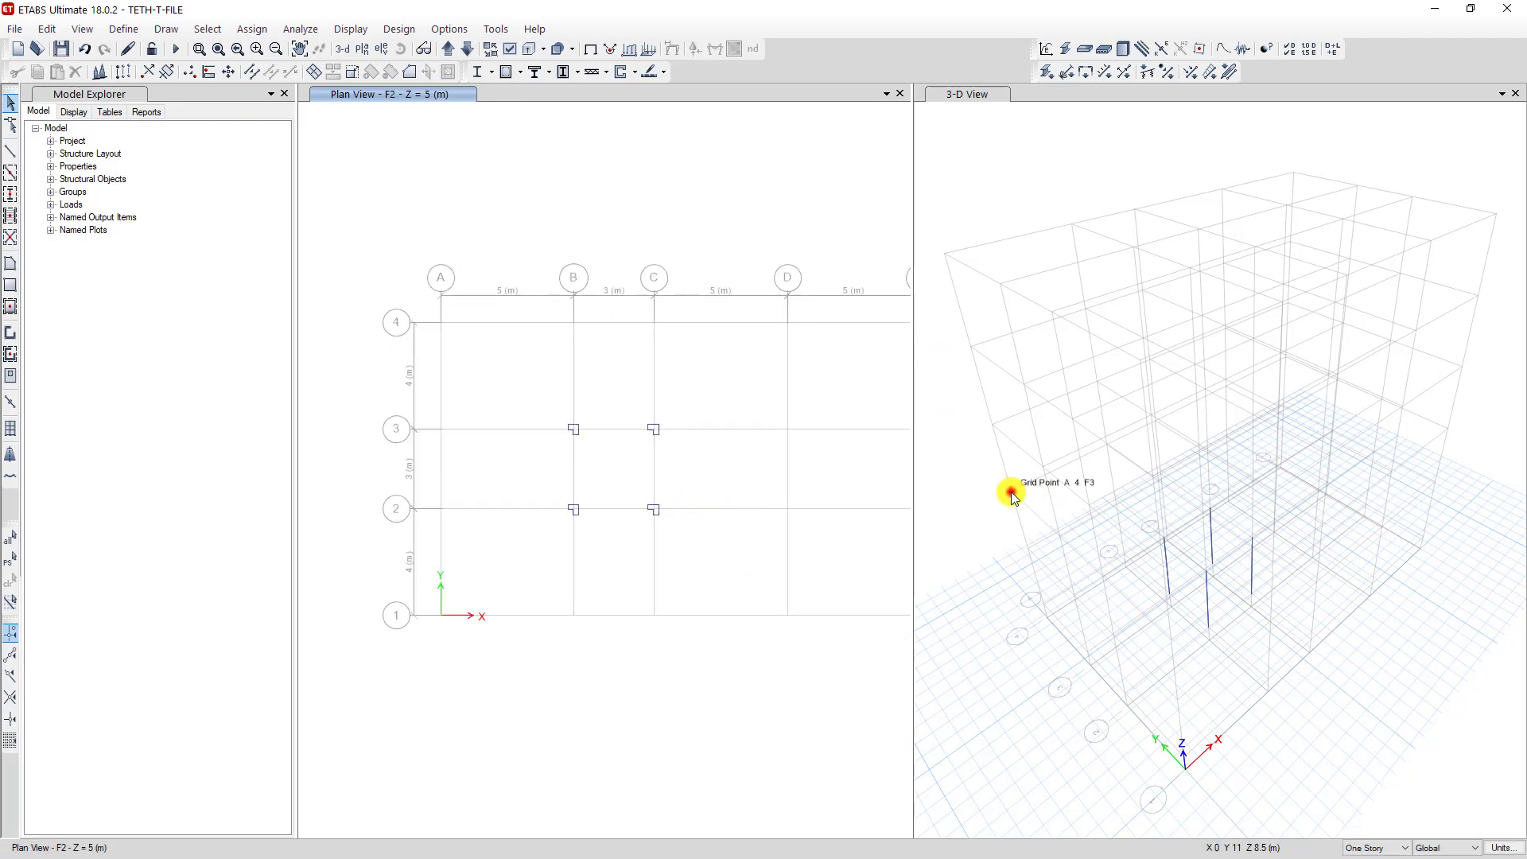
pyautogui.moveTo(1010, 491); pyautogui.dragTo(1212, 494, button='middle')
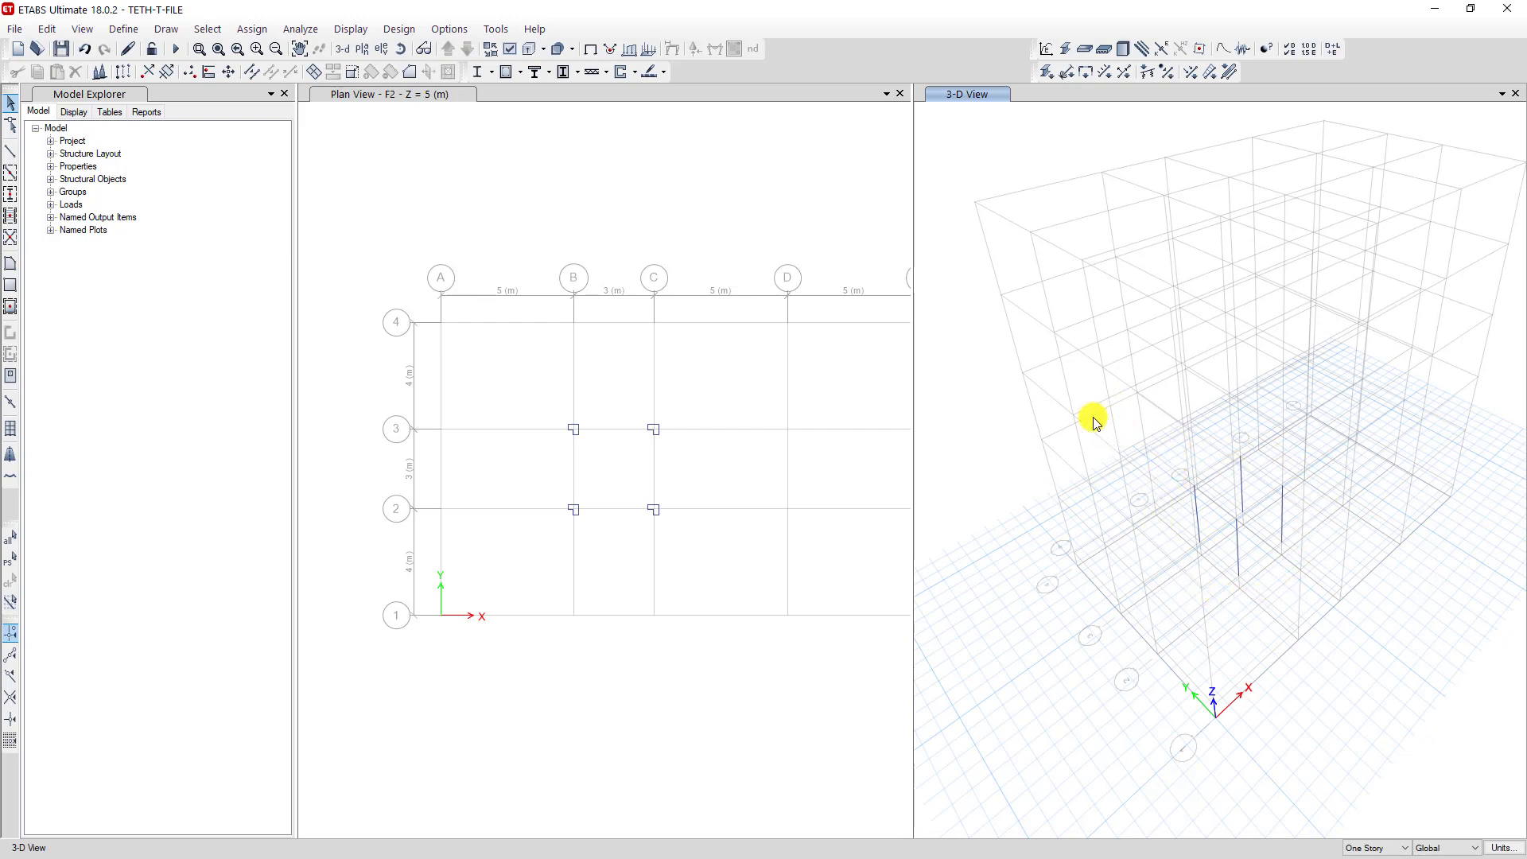
pyautogui.moveTo(1254, 528); pyautogui.dragTo(1135, 451, button='middle')
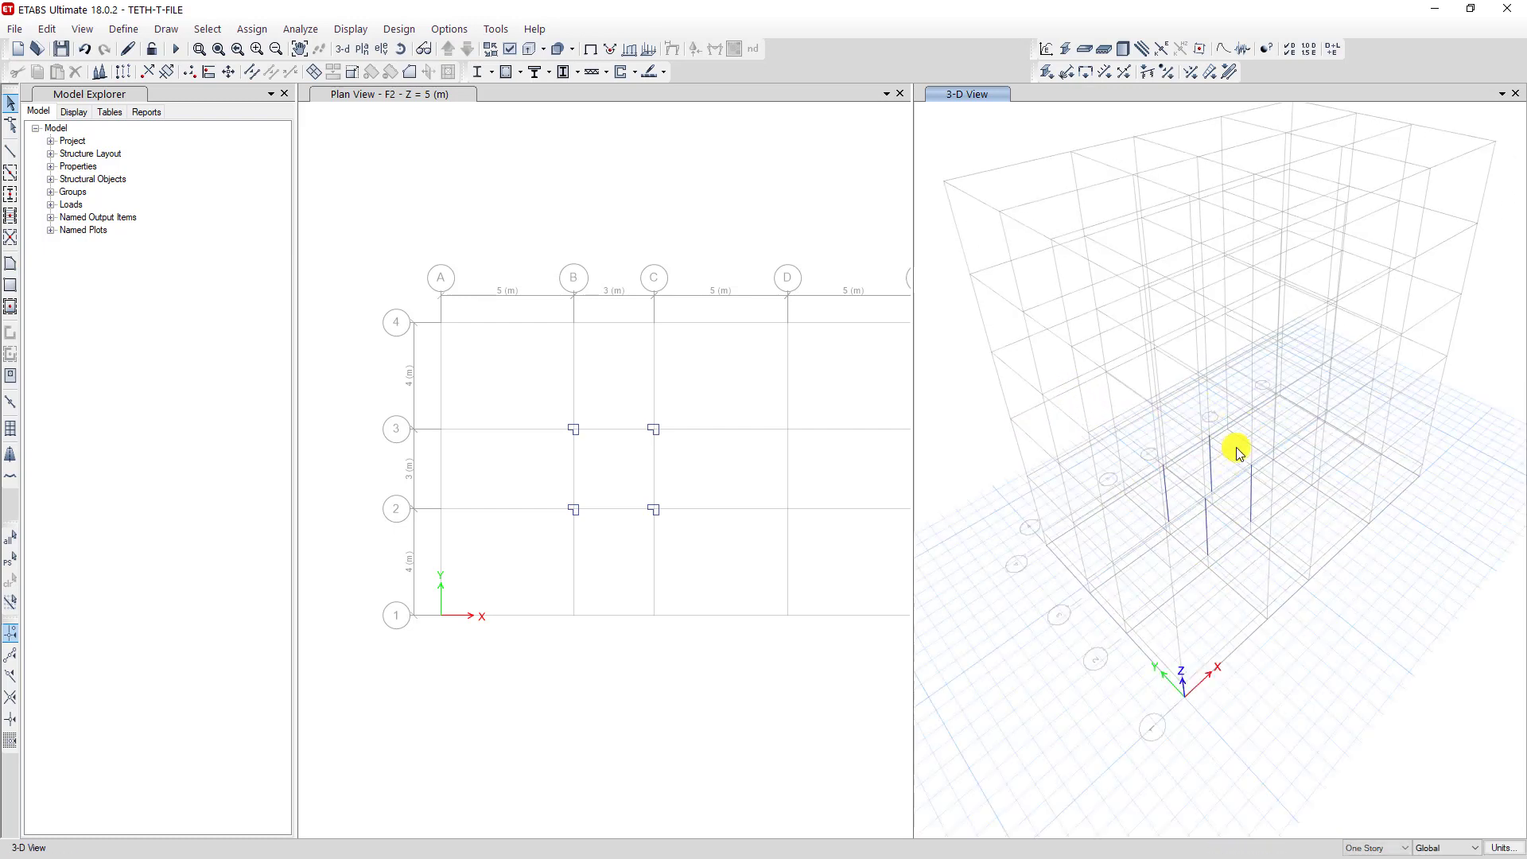
pyautogui.scroll(5, 1237, 529)
pyautogui.scroll(-6, 1220, 523)
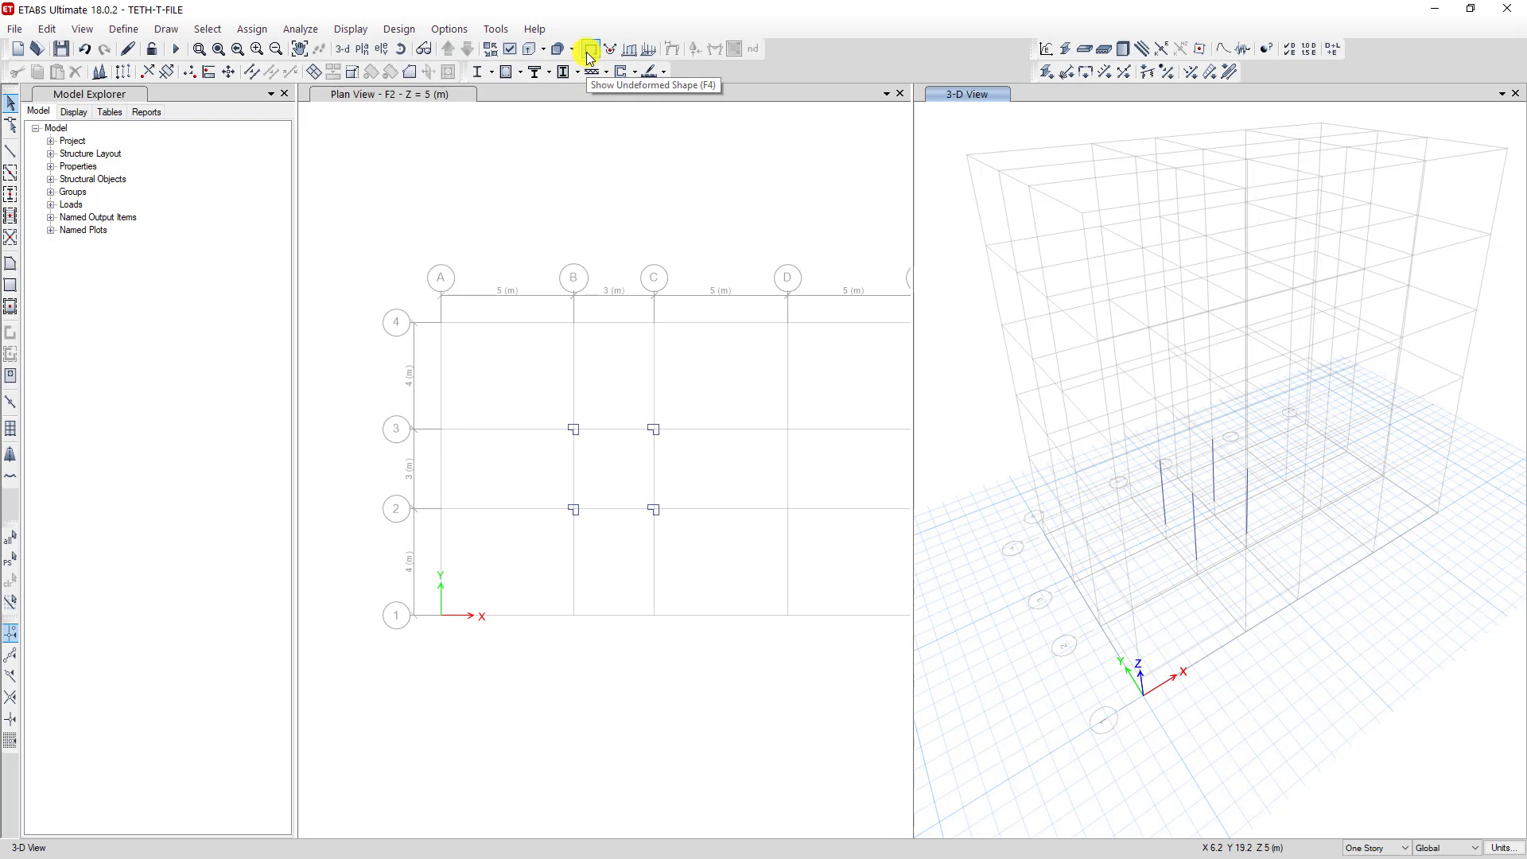
pyautogui.click(529, 52)
pyautogui.scroll(4, 1245, 529)
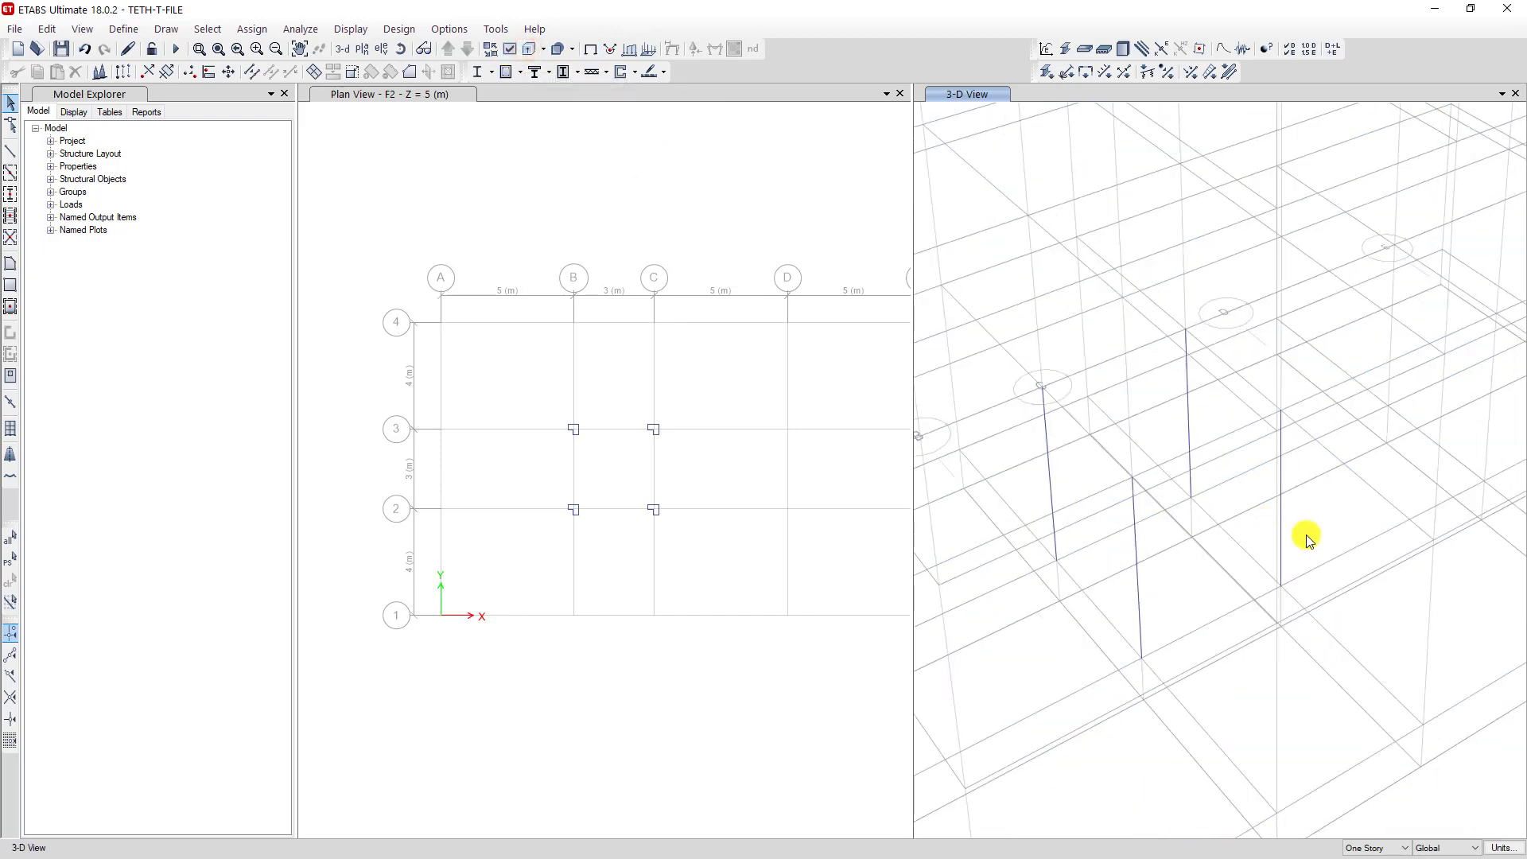
pyautogui.scroll(-2, 1304, 541)
pyautogui.scroll(2, 1268, 589)
pyautogui.scroll(-2, 1253, 556)
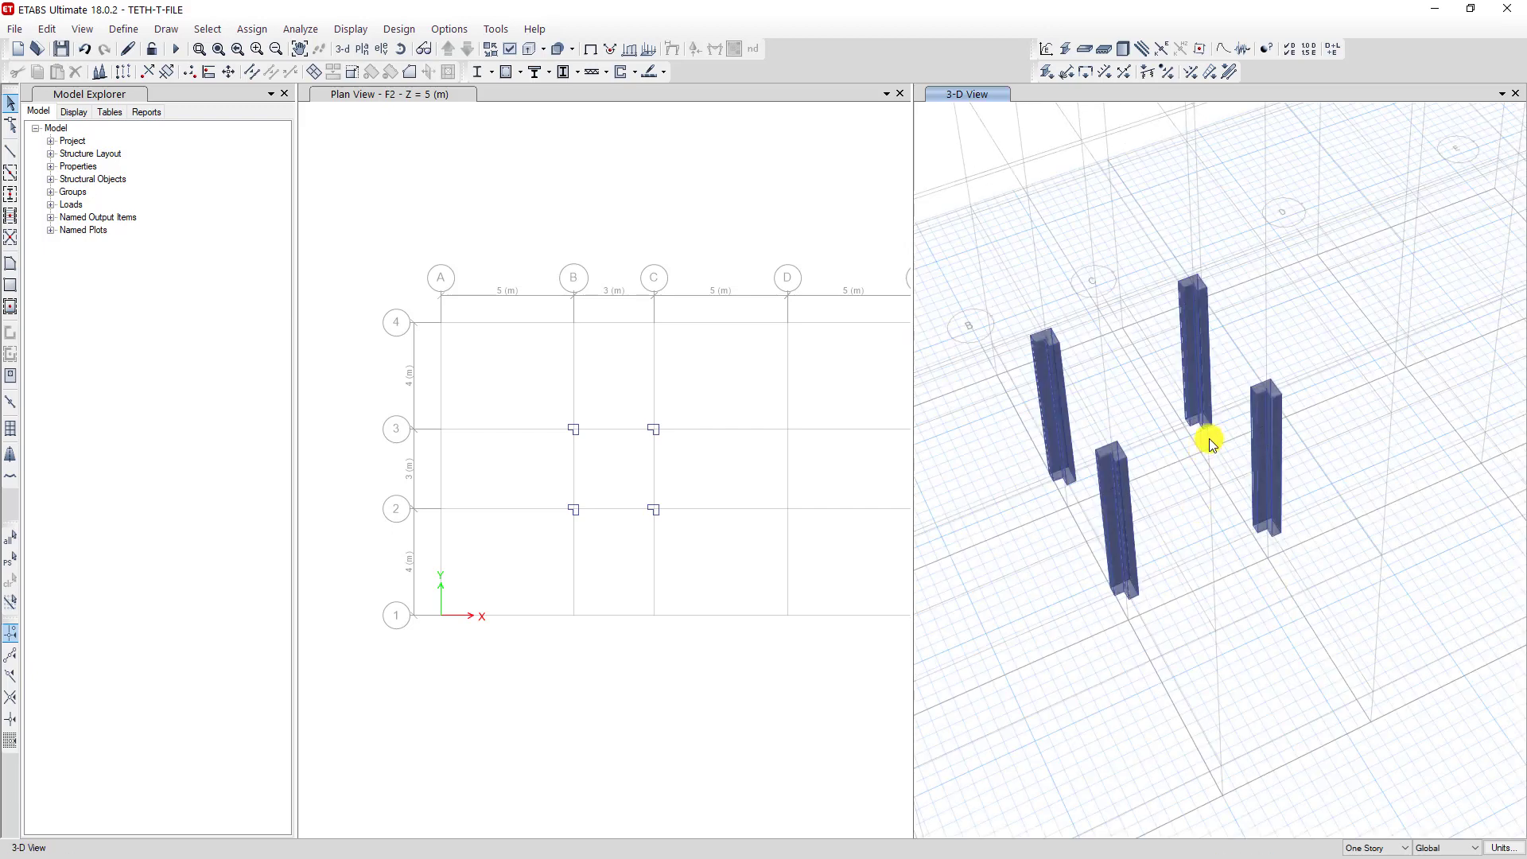
pyautogui.scroll(4, 1214, 501)
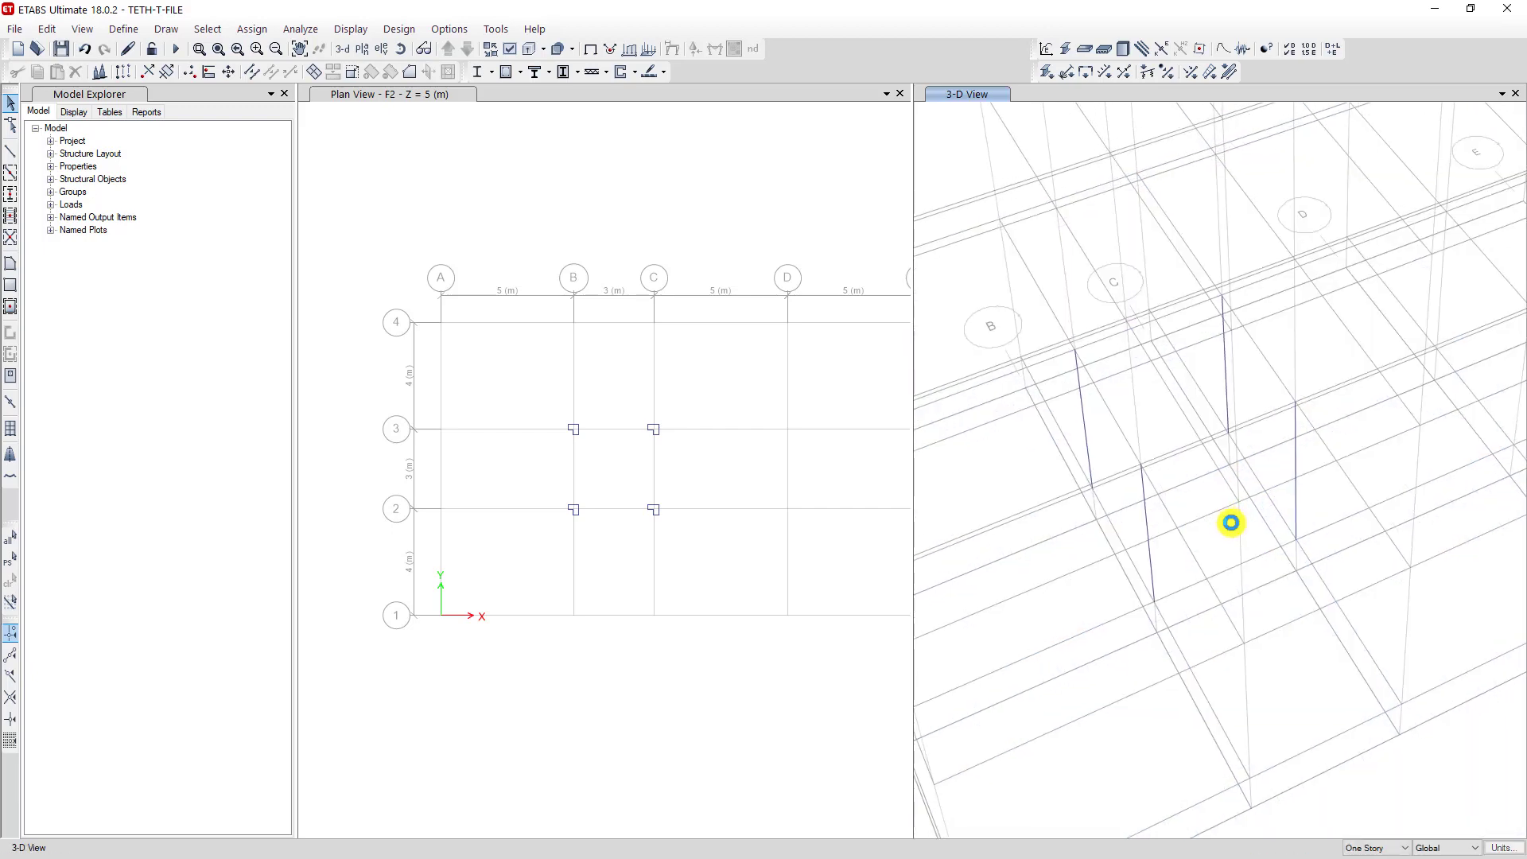
pyautogui.scroll(-2, 1217, 593)
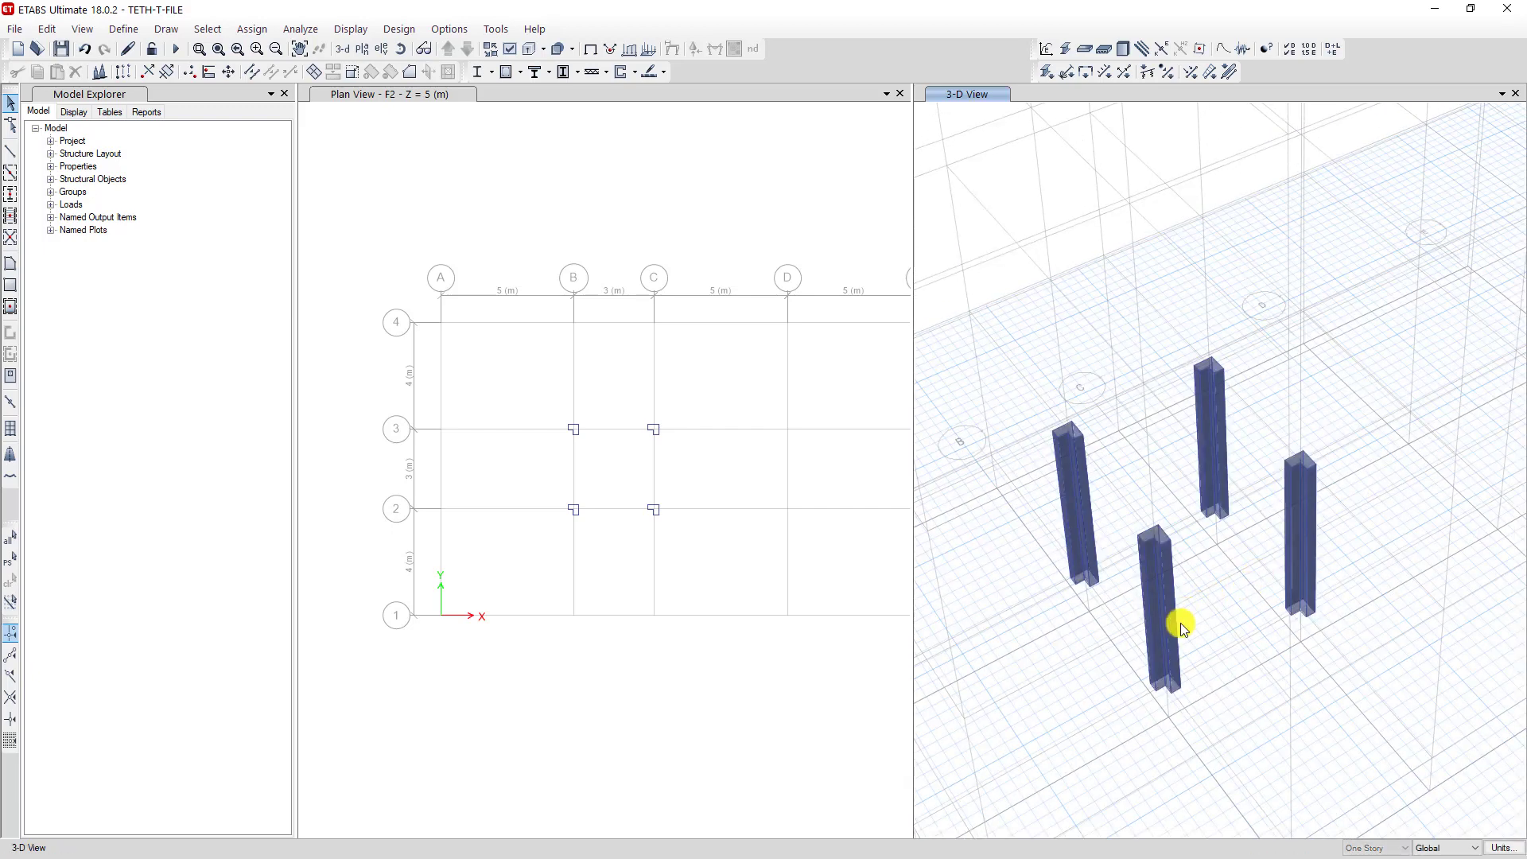
pyautogui.scroll(4, 1161, 632)
pyautogui.scroll(-2, 1172, 466)
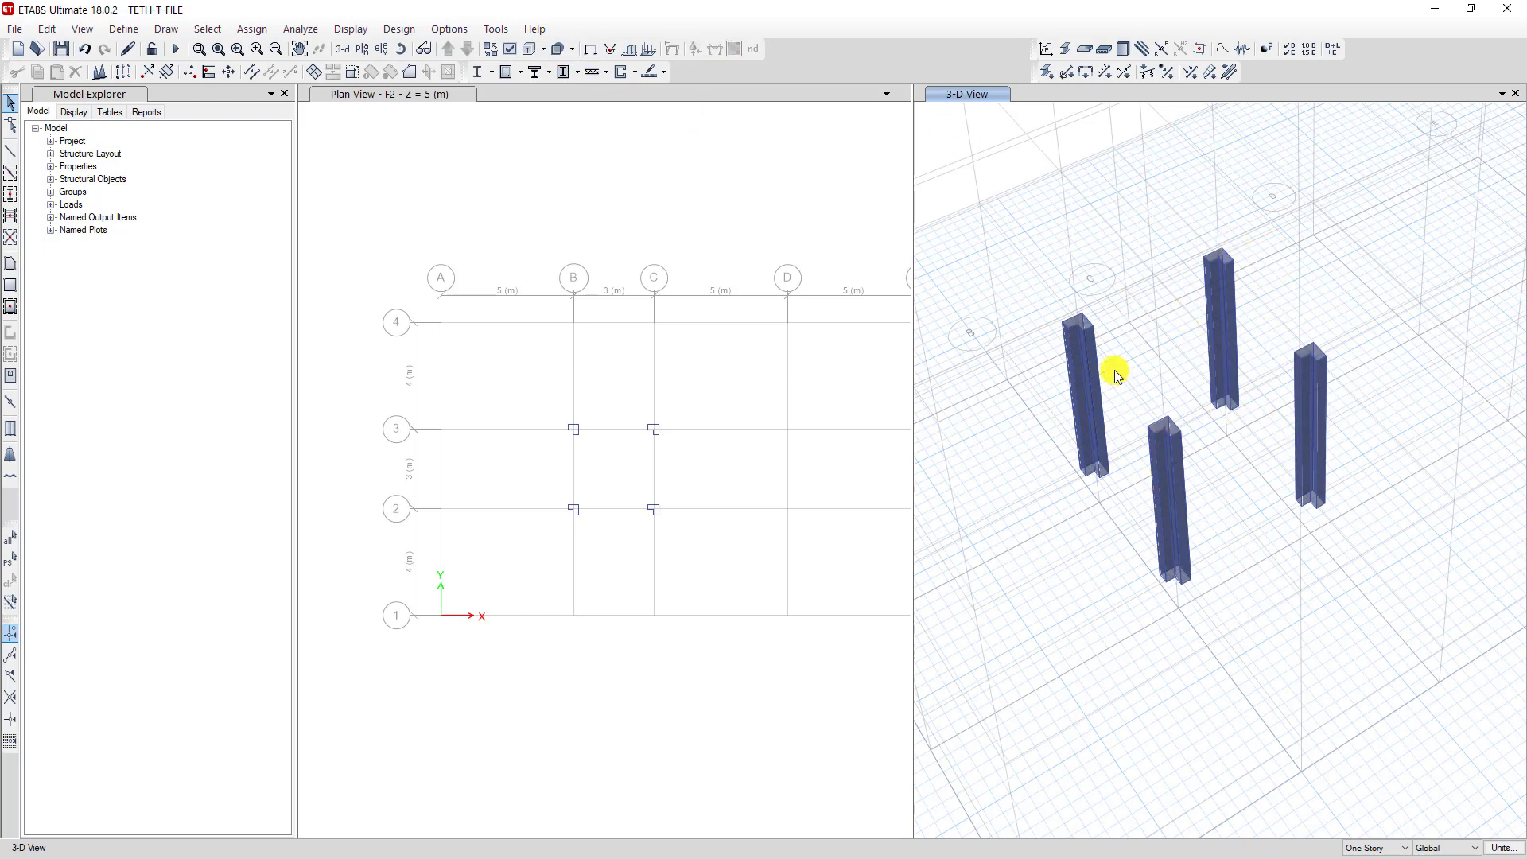
# - Switch the 3-D view to rendered display and inspect the four columns from several angles
pyautogui.click(554, 52)
pyautogui.scroll(5, 1201, 477)
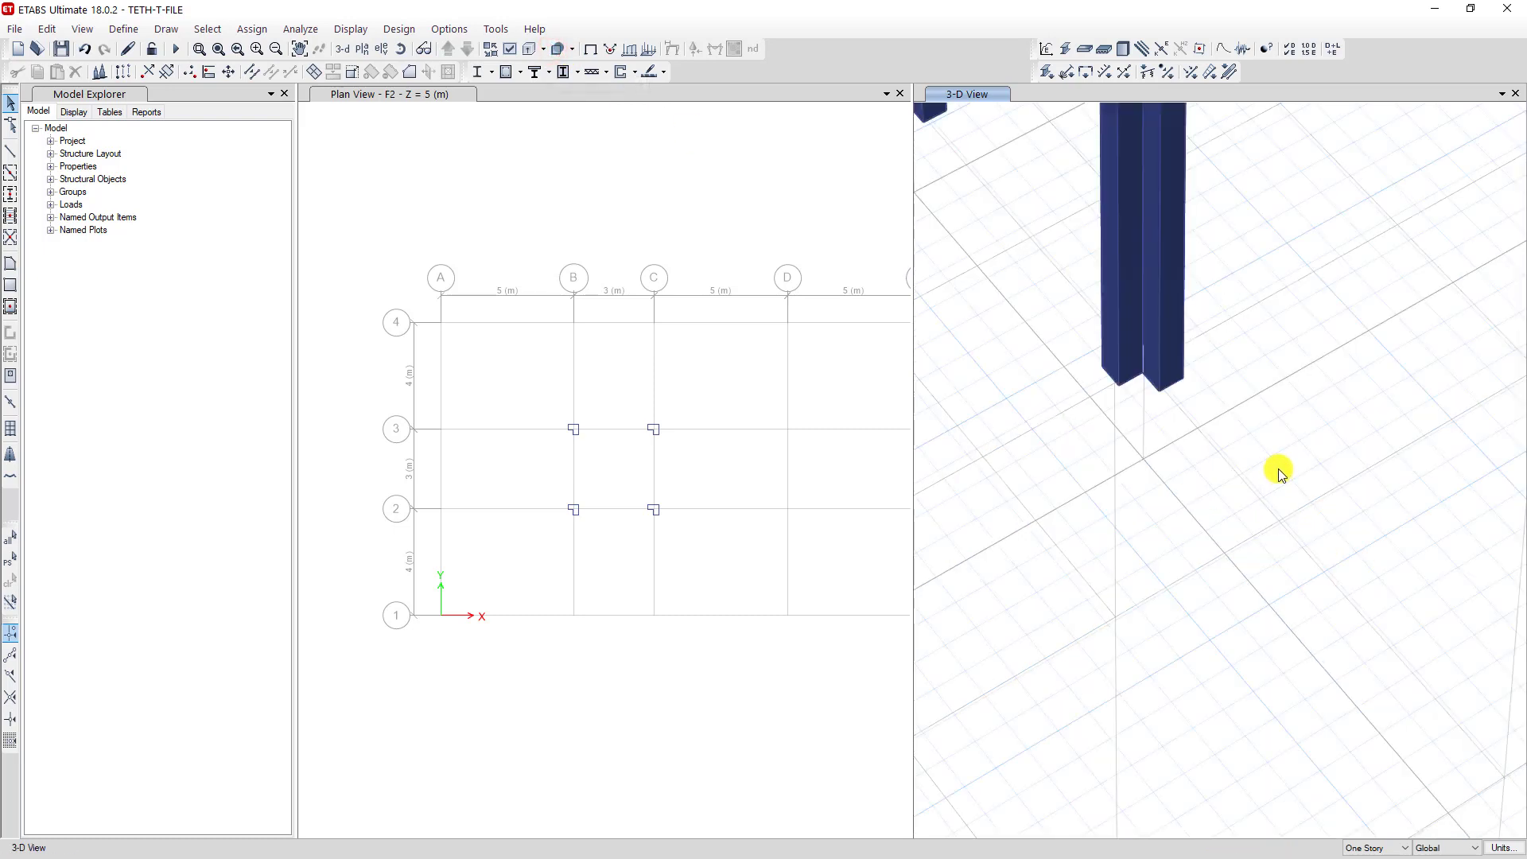
pyautogui.scroll(-3, 1280, 471)
pyautogui.scroll(3, 1257, 426)
pyautogui.scroll(-3, 1254, 426)
pyautogui.scroll(4, 1248, 443)
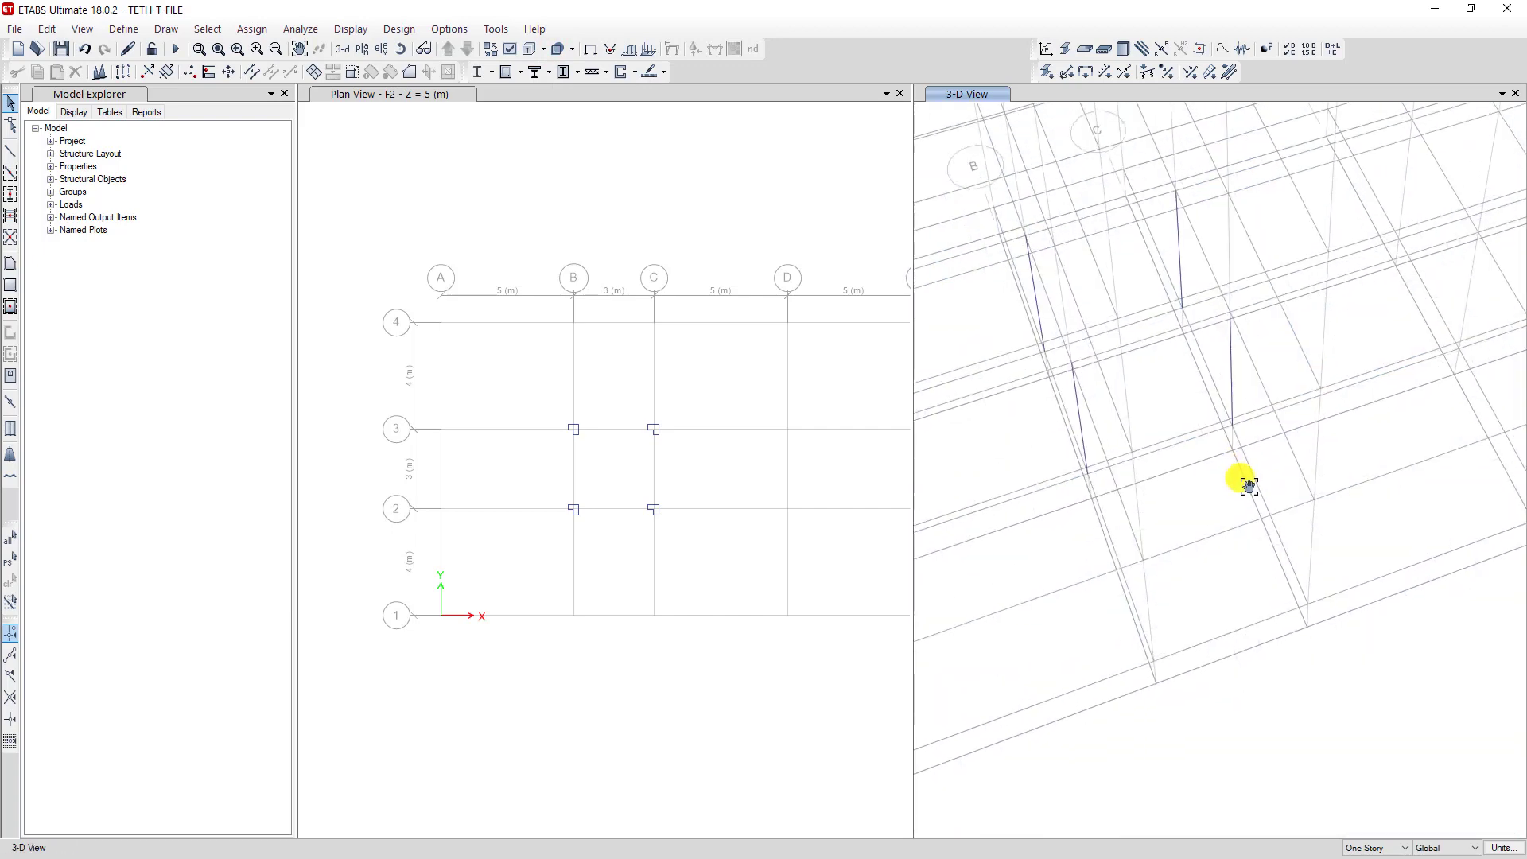
pyautogui.scroll(-3, 1244, 501)
pyautogui.scroll(3, 1272, 512)
pyautogui.scroll(-3, 1273, 522)
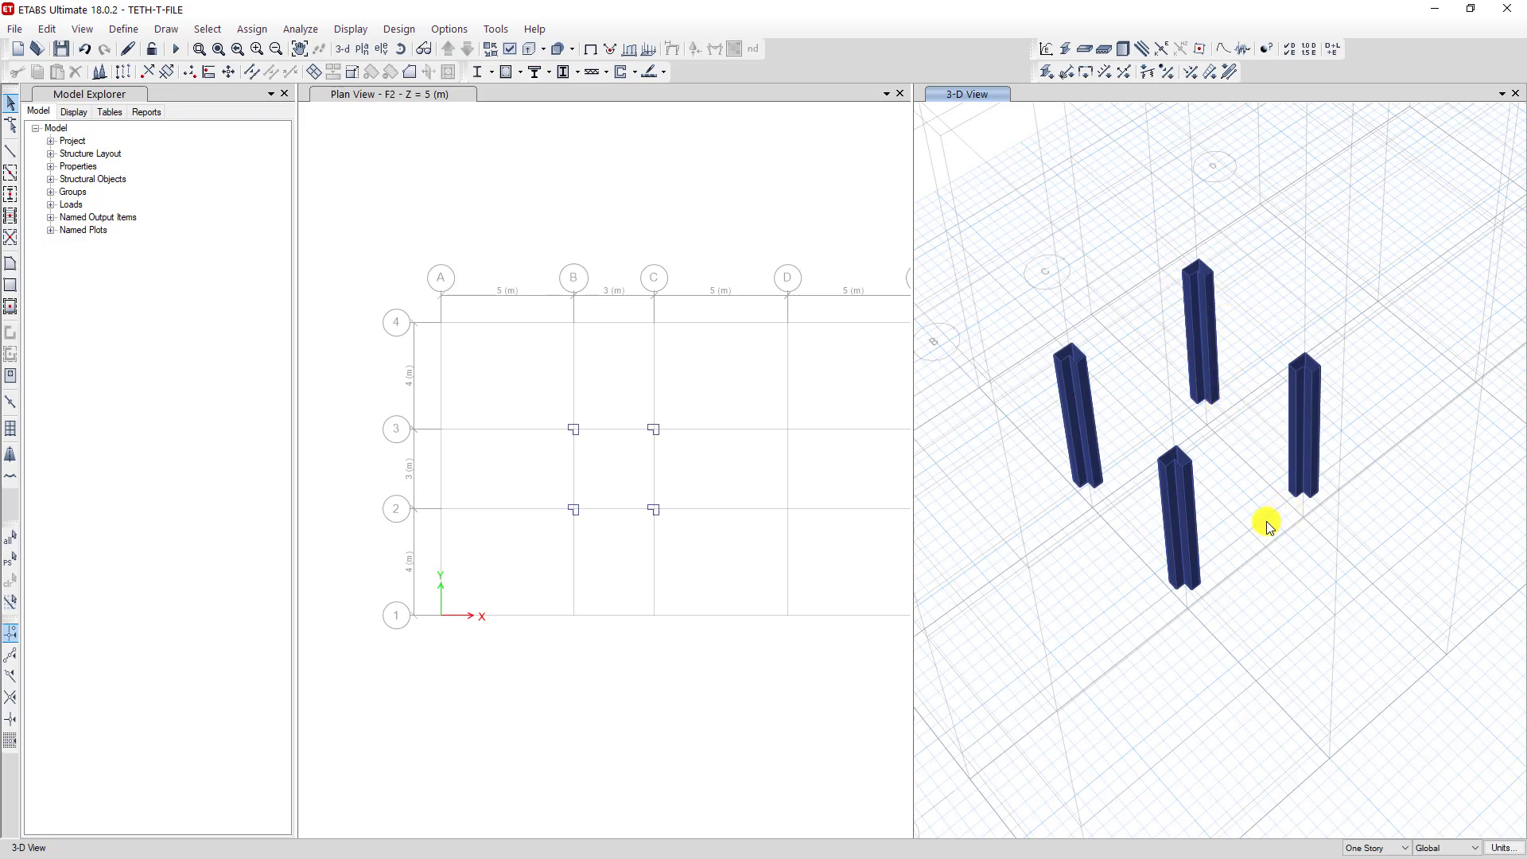
pyautogui.scroll(3, 1269, 525)
pyautogui.scroll(-3, 1251, 528)
pyautogui.moveTo(1244, 501); pyautogui.dragTo(1254, 517, button='middle')
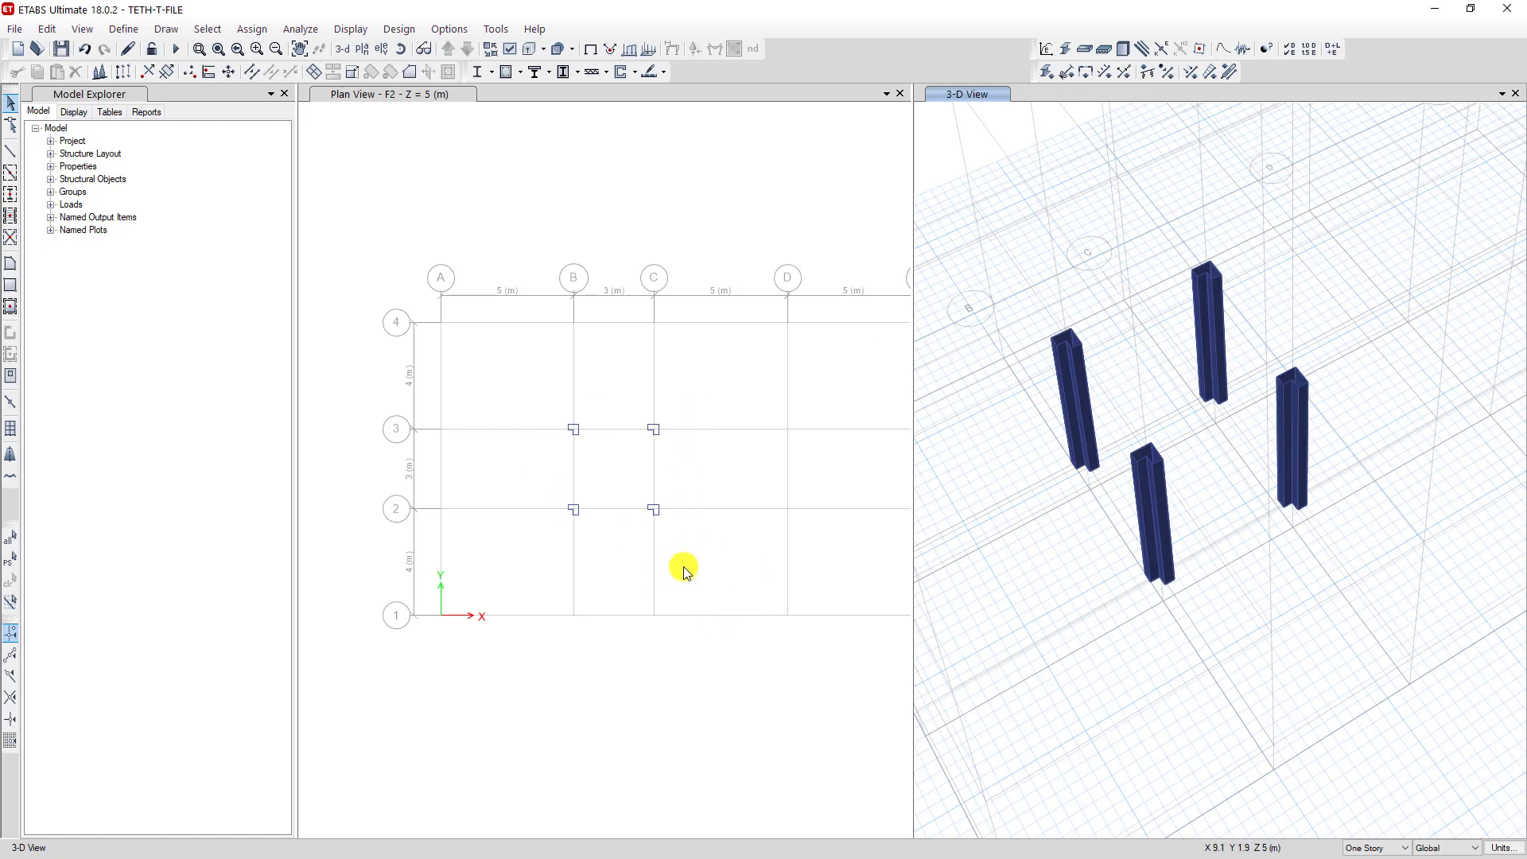
# - Select the four L-shaped columns at B2, B3, C2 and C3 on the F2 plan
pyautogui.click(702, 521)
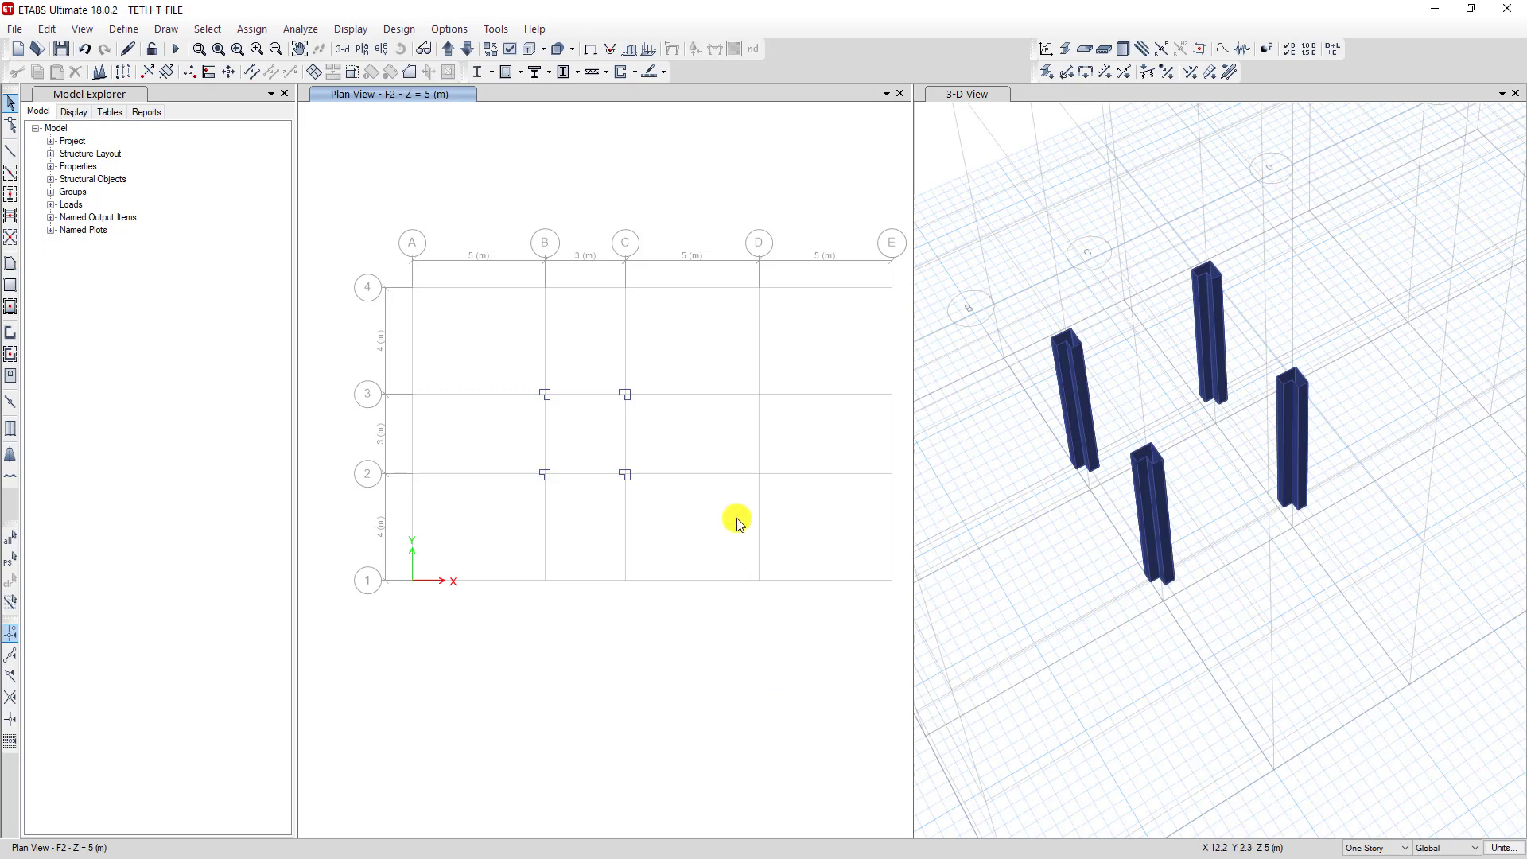
pyautogui.moveTo(609, 471); pyautogui.dragTo(678, 518)
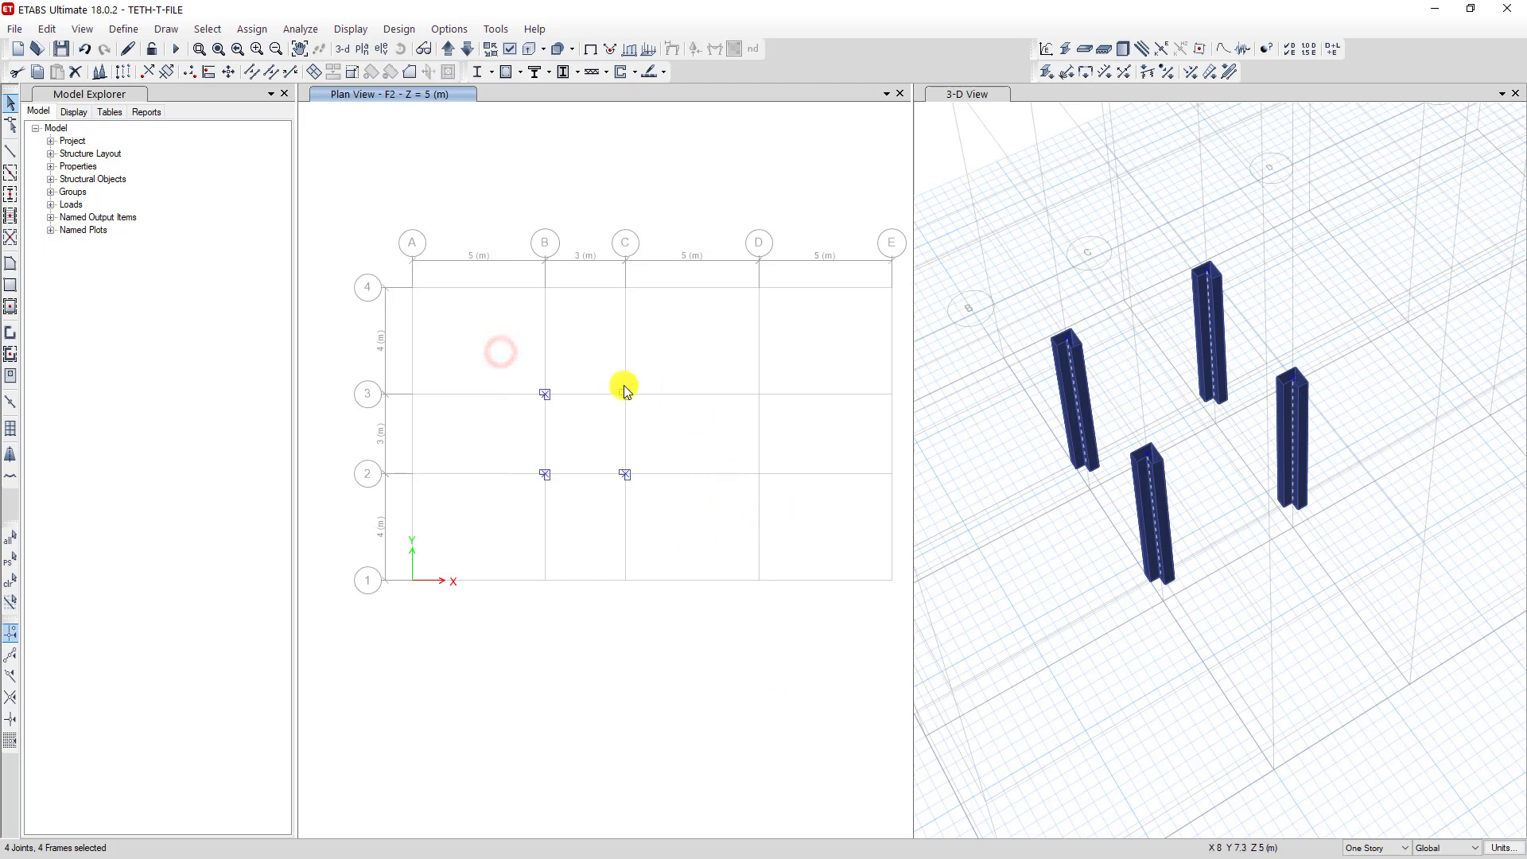